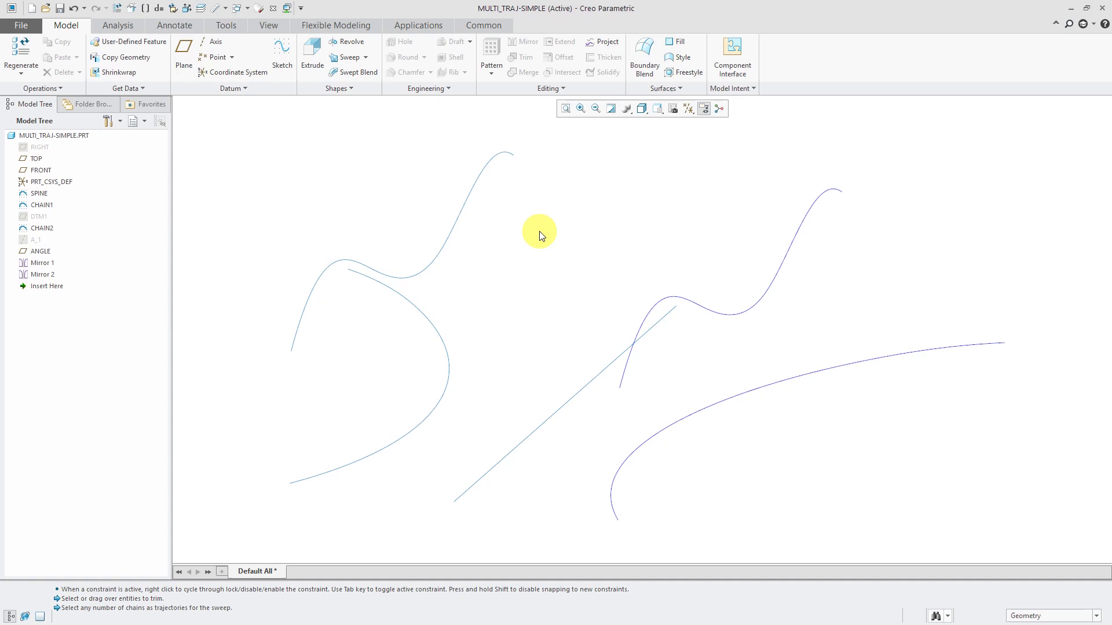
- Start a Sweep and select the straight line as its origin trajectory, keeping the section plane normal to trajectory
{"action": "left_click", "coordinate": [350, 57]}
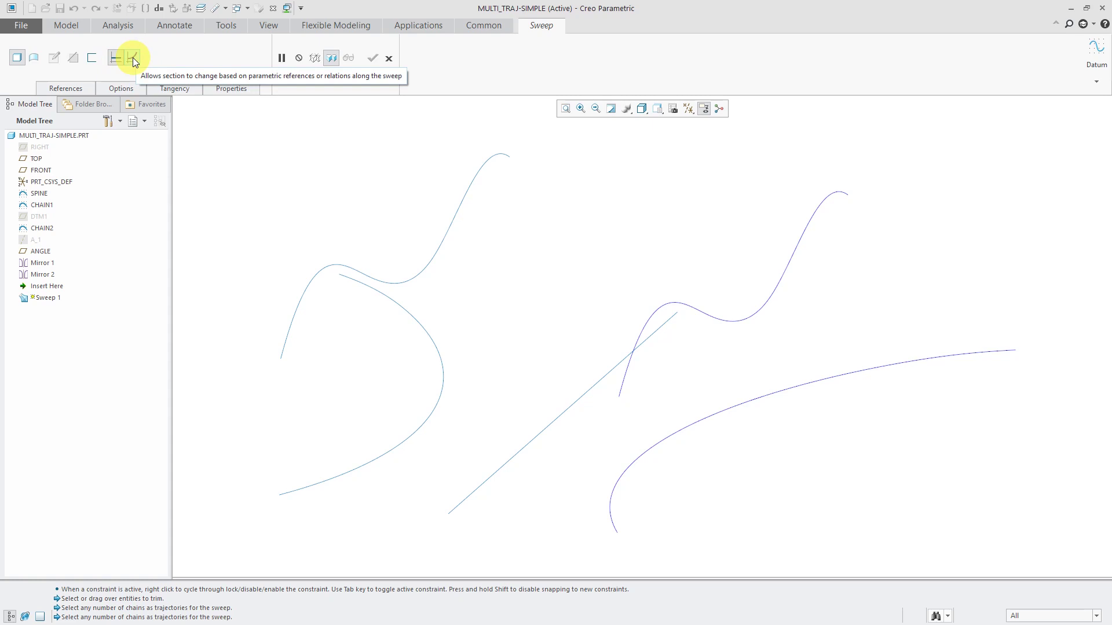
{"action": "left_click", "coordinate": [74, 88]}
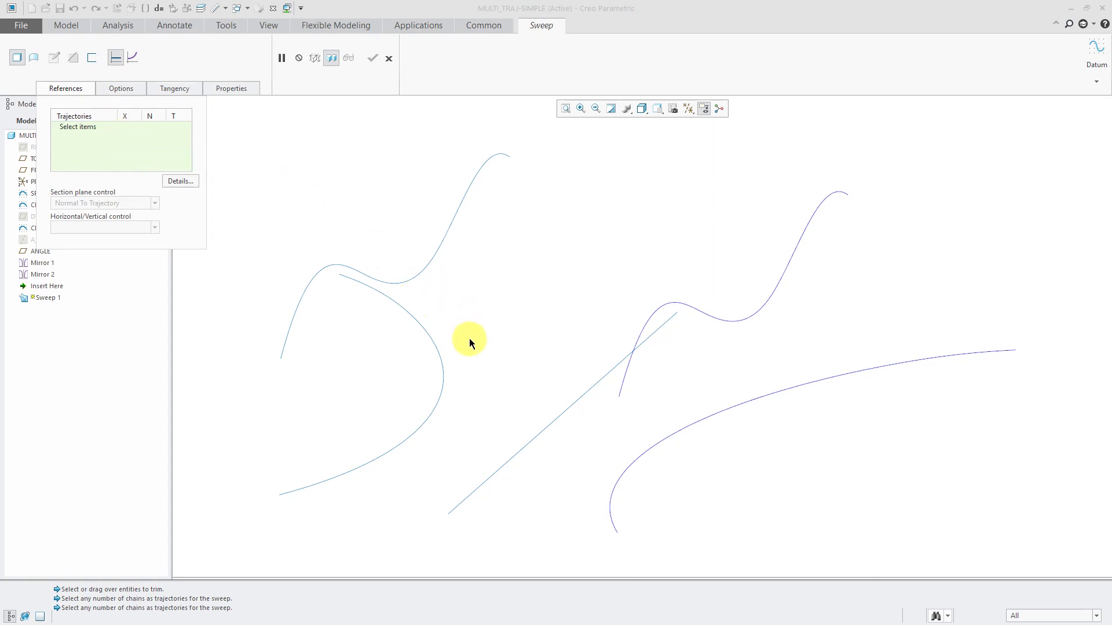
{"action": "left_click", "coordinate": [521, 451]}
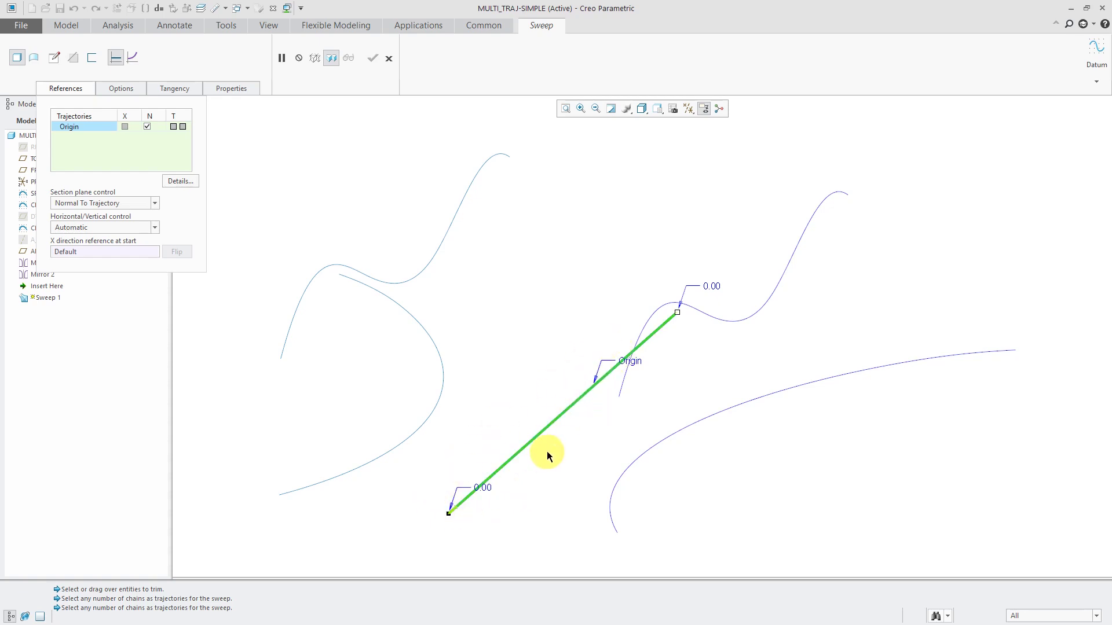
{"action": "left_click", "coordinate": [155, 203]}
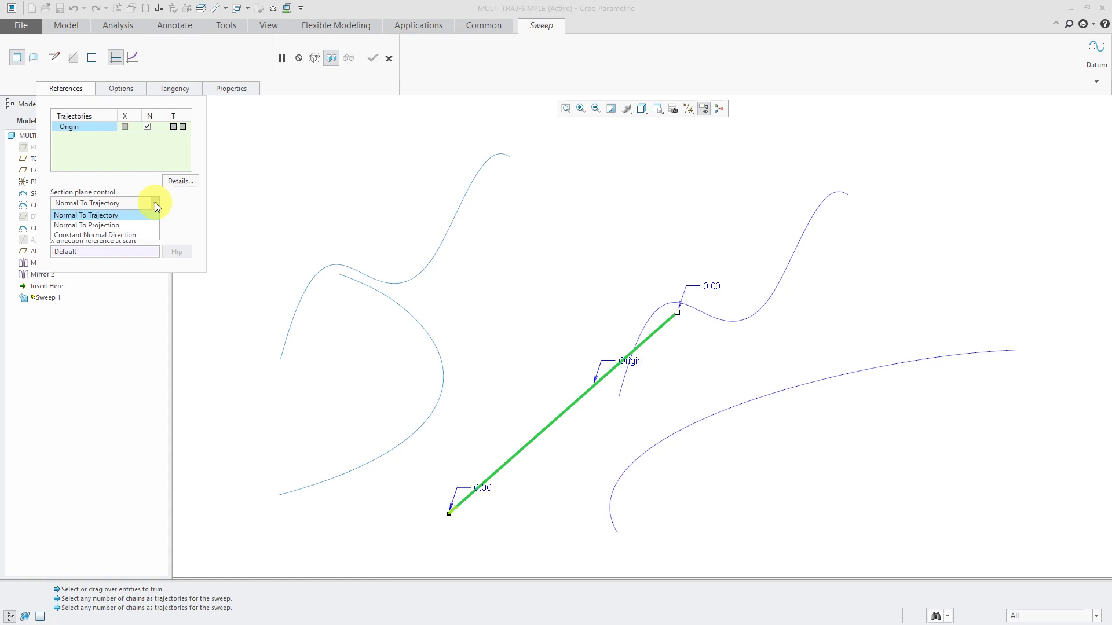
{"action": "left_click", "coordinate": [154, 203]}
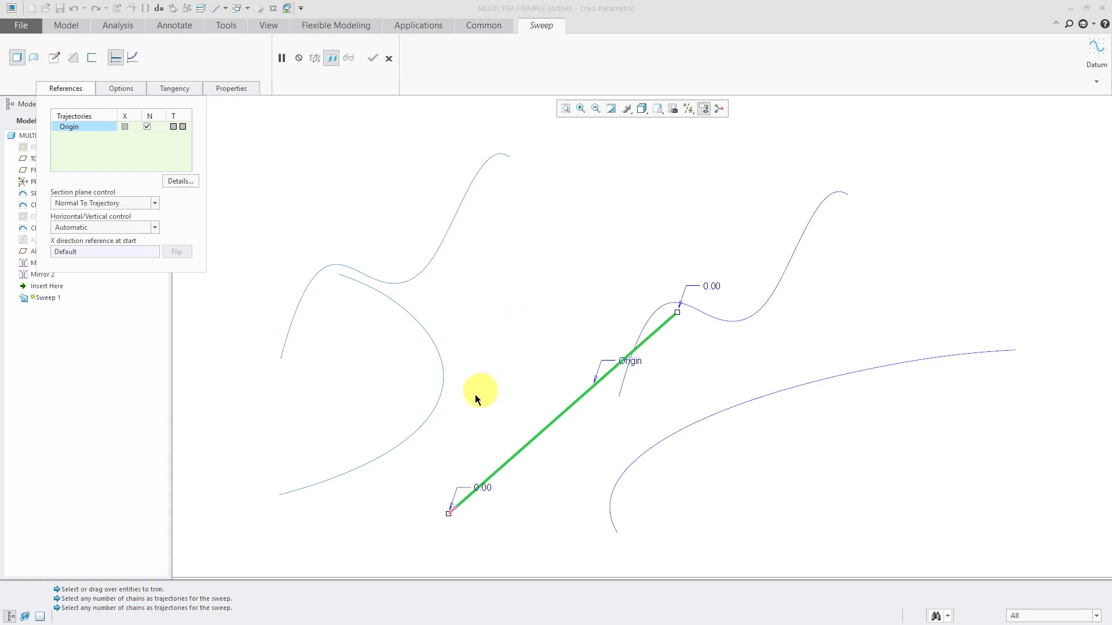
- Add the left arched curve, the right arched curve and the left wavy curve as additional sweep trajectories
{"action": "left_click", "coordinate": [427, 421], "text": "ctrl"}
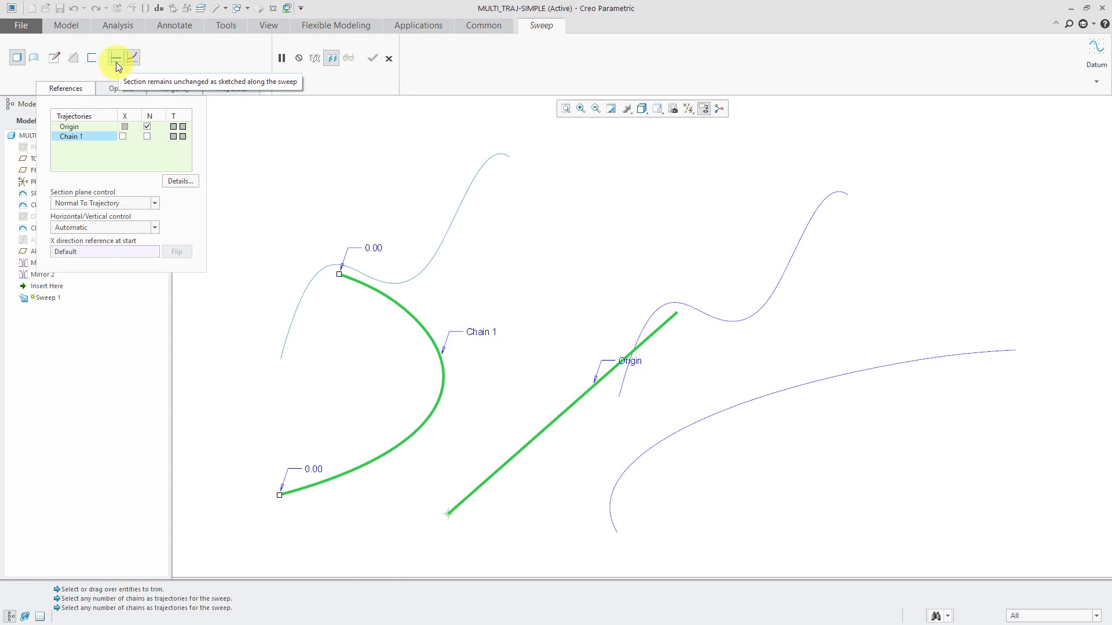
{"action": "left_click", "coordinate": [634, 462], "text": "ctrl"}
{"action": "left_click", "coordinate": [422, 273], "text": "ctrl"}
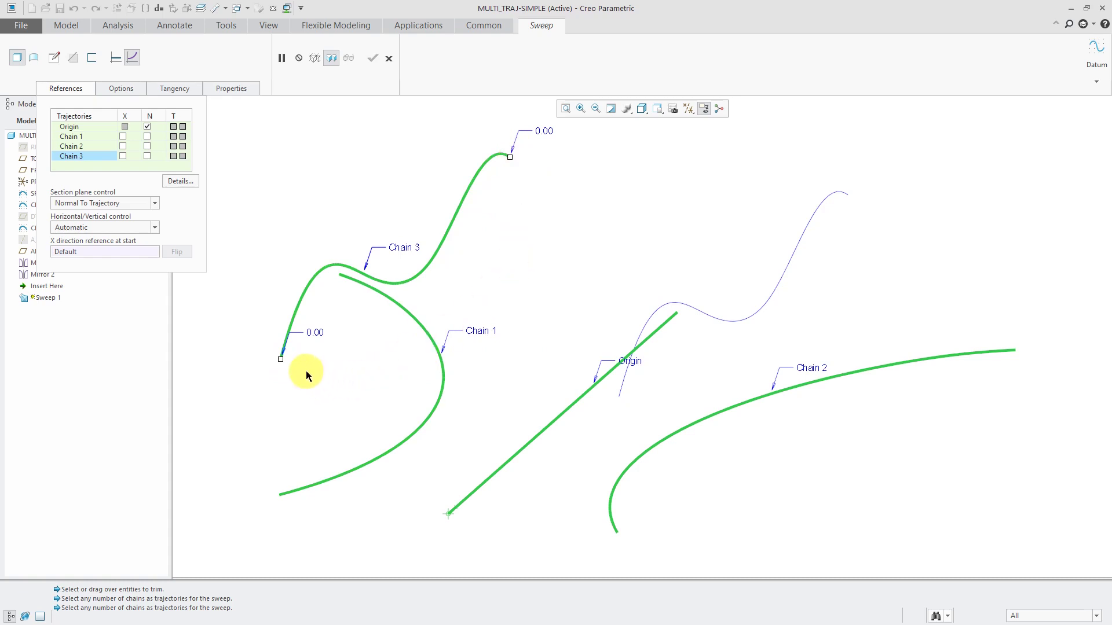
- Shorten the left wavy trajectory at its lower end by setting its end value to -10
{"action": "left_click_drag", "start_coordinate": [283, 363], "coordinate": [293, 323]}
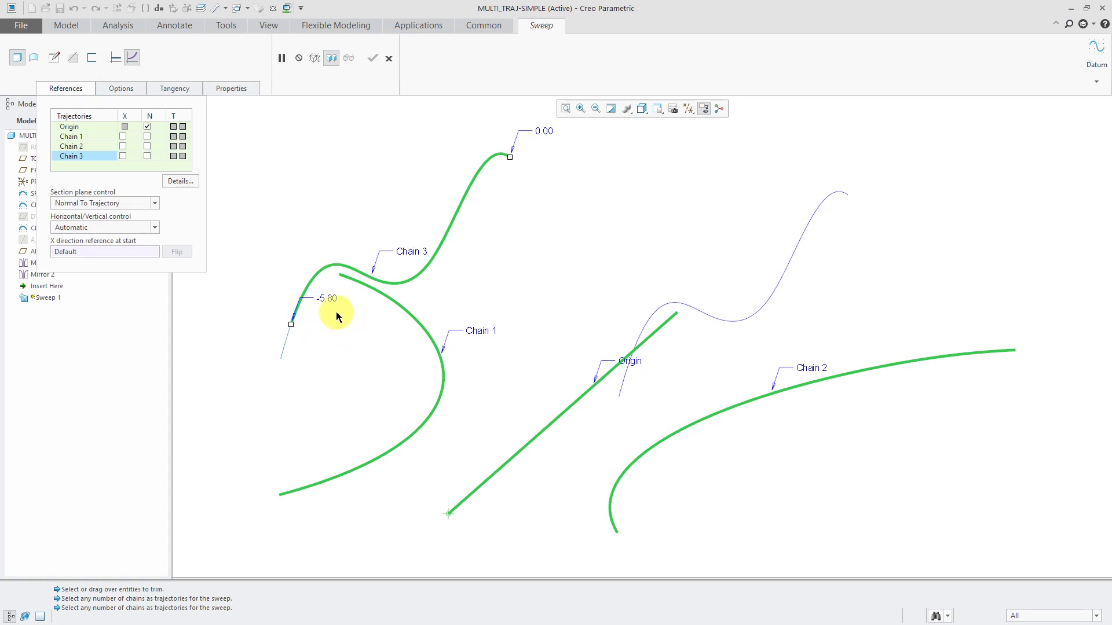
{"action": "double_click", "coordinate": [329, 299]}
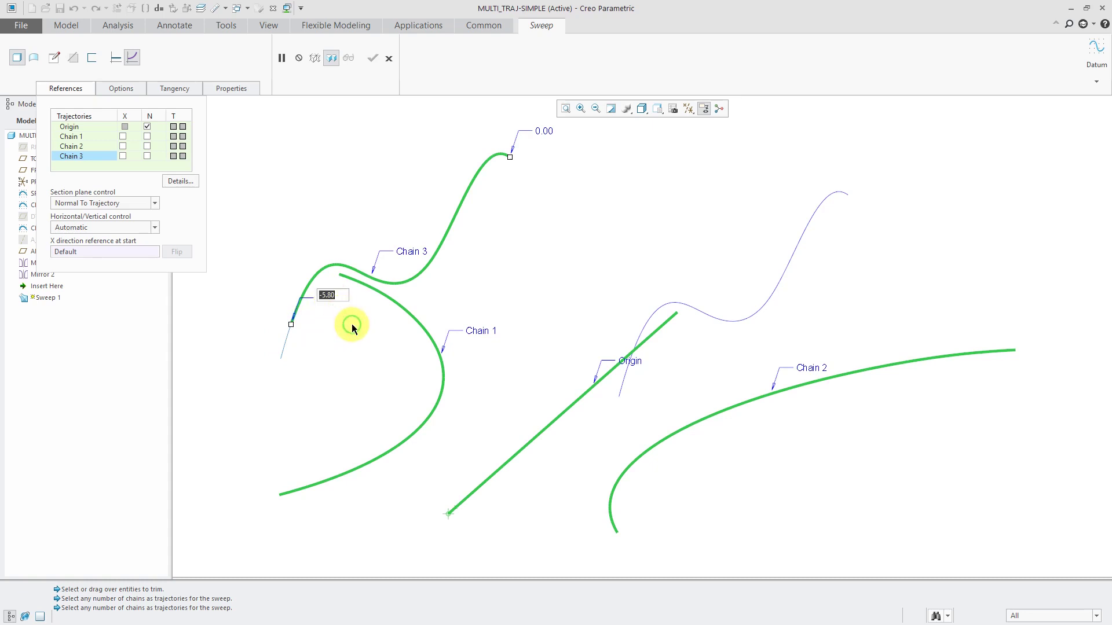
{"action": "type", "text": "-10"}
{"action": "key", "text": "Return"}
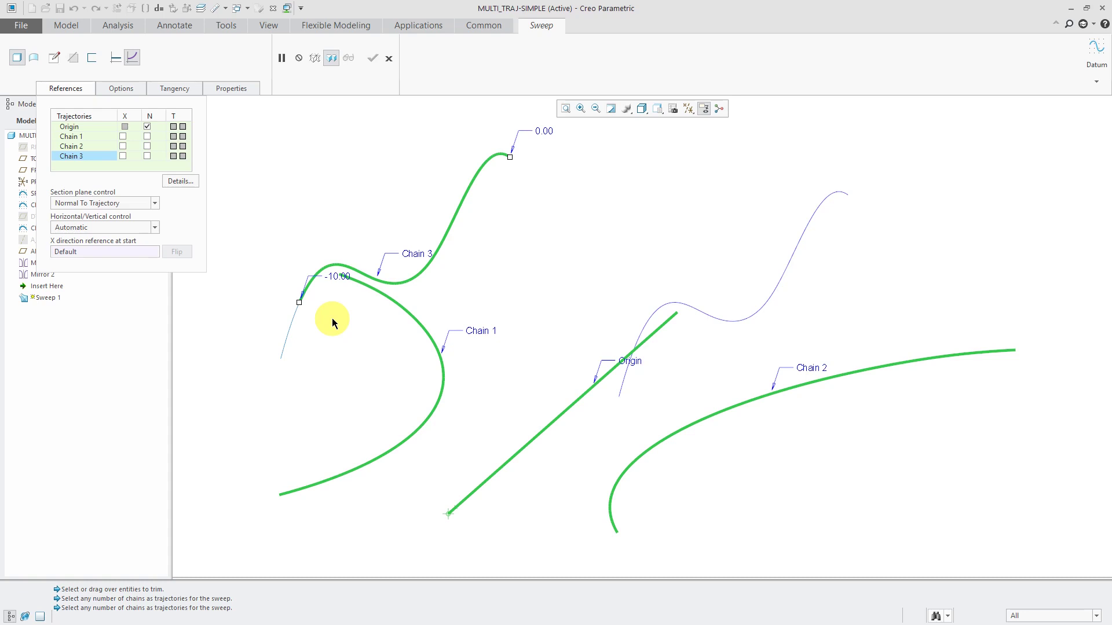
- Restore the left wavy trajectory to its full length by setting its lower end value to 0
{"action": "left_click_drag", "start_coordinate": [299, 302], "coordinate": [301, 307]}
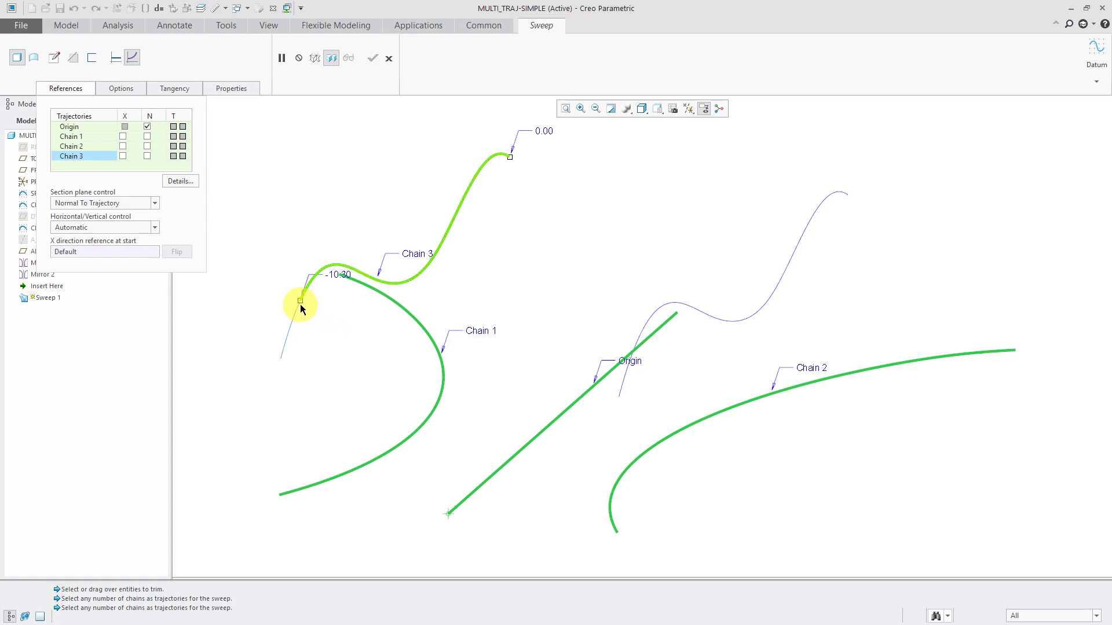
{"action": "double_click", "coordinate": [346, 273]}
{"action": "type", "text": "0"}
{"action": "middle_click", "coordinate": [360, 328]}
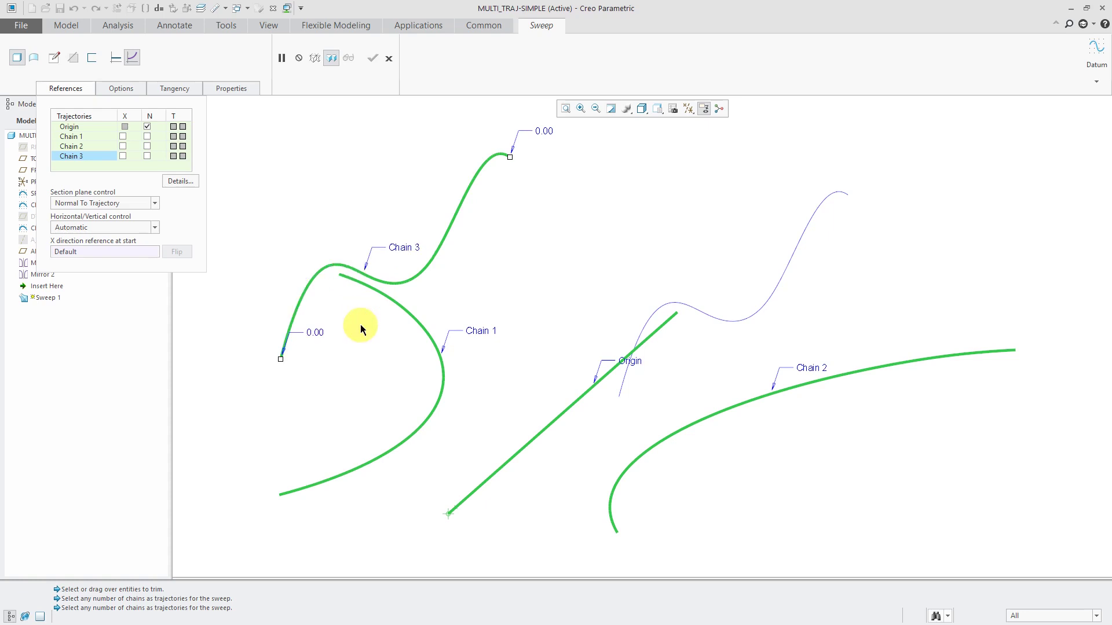
- Add the right wavy curve as the fourth chain, open the section sketch and review its trajectory references
{"action": "left_click", "coordinate": [746, 320], "text": "ctrl"}
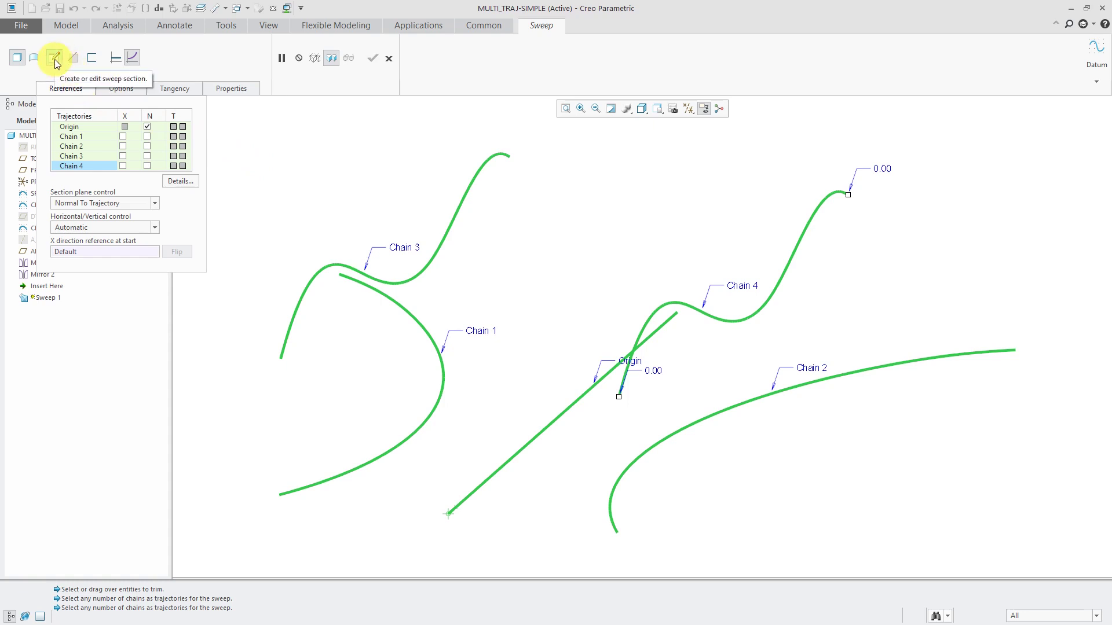
{"action": "right_click", "coordinate": [339, 181]}
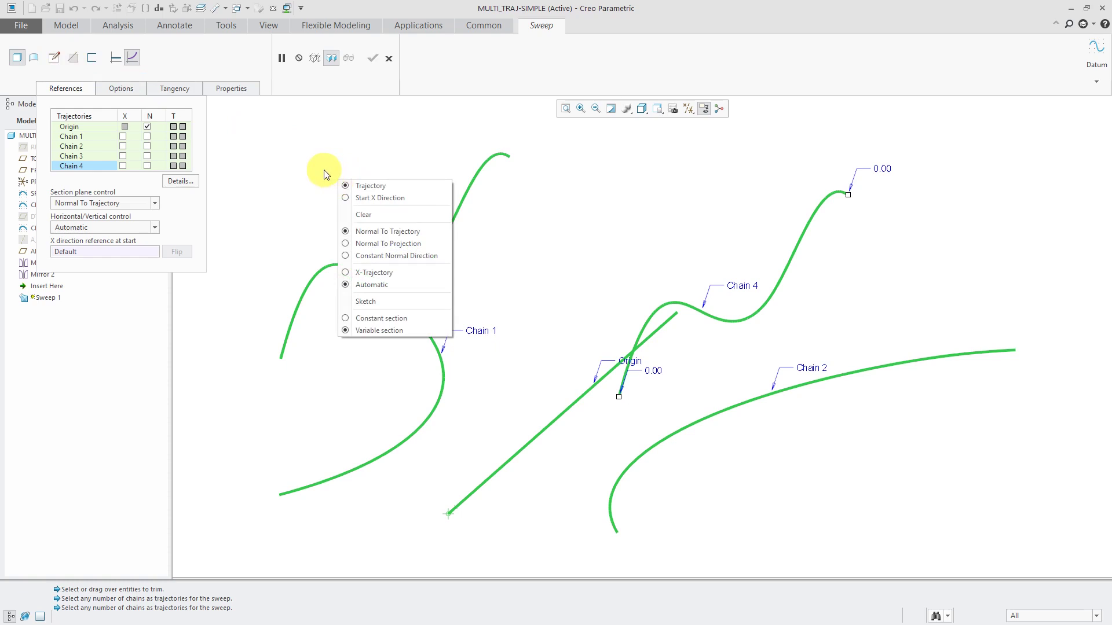
{"action": "left_click", "coordinate": [366, 302]}
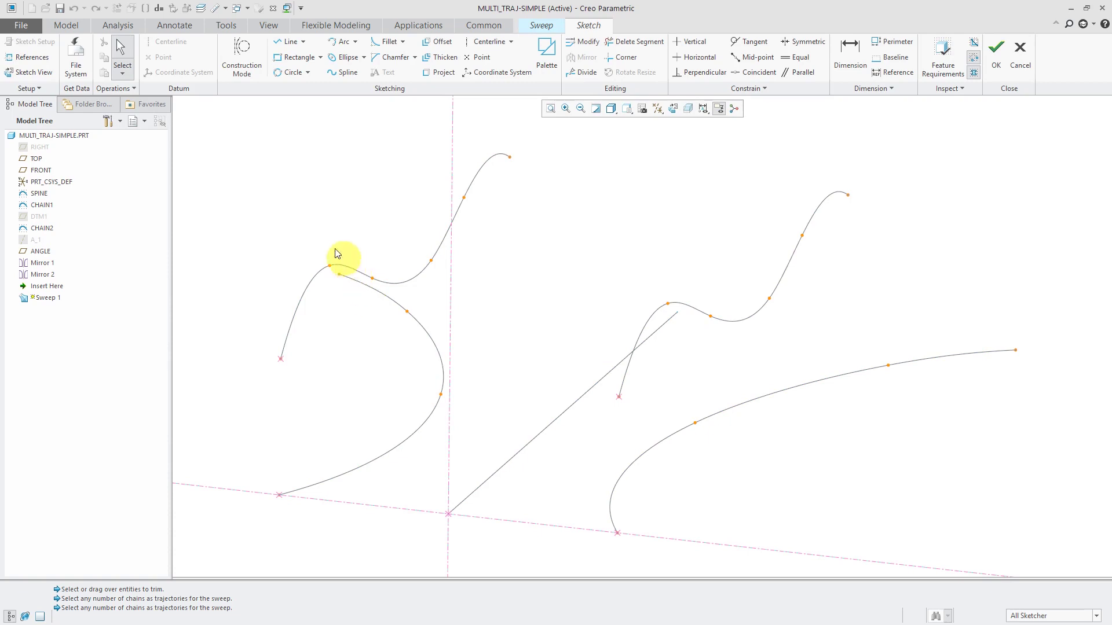
{"action": "left_click", "coordinate": [32, 62]}
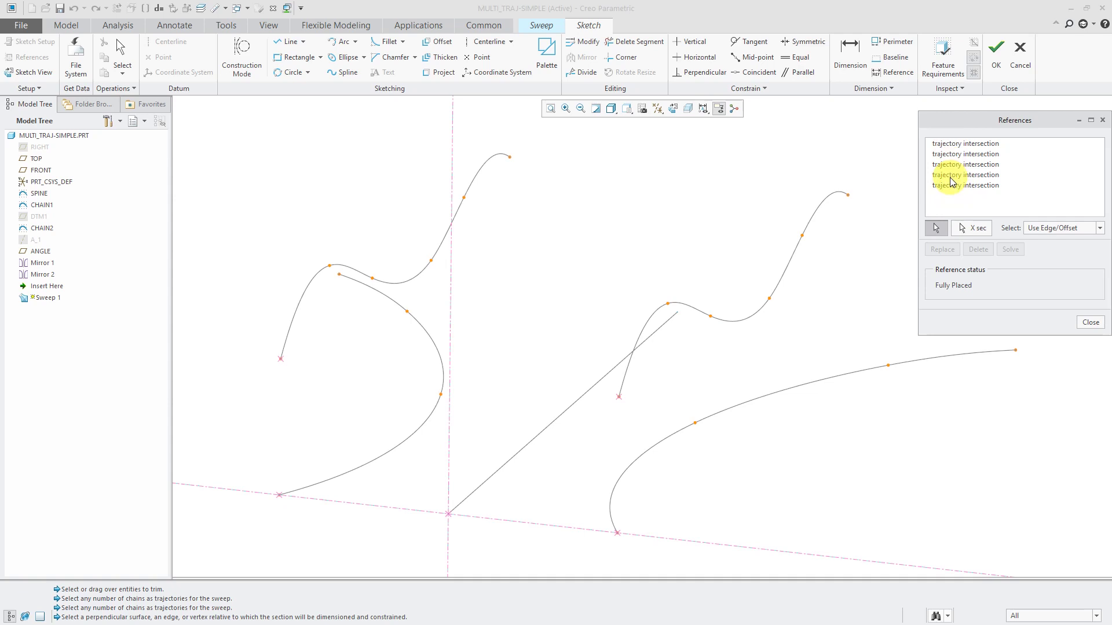
{"action": "left_click", "coordinate": [1090, 324]}
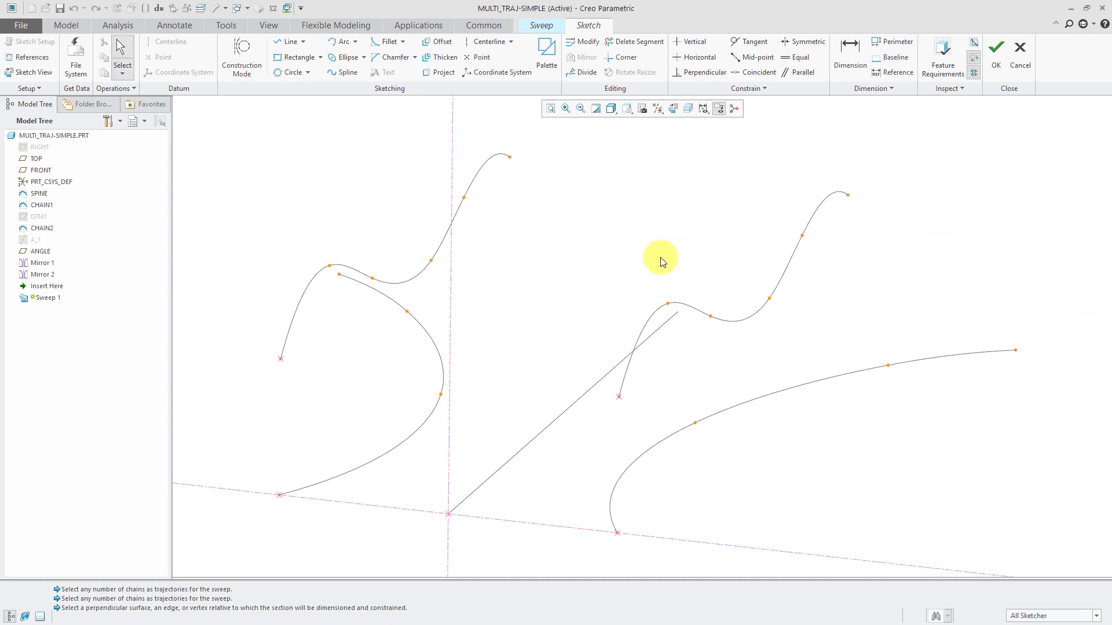
- Sketch two equal circles about 12.15 in diameter, centred on the lower endpoints of the two wavy trajectories
{"action": "right_click", "coordinate": [636, 223]}
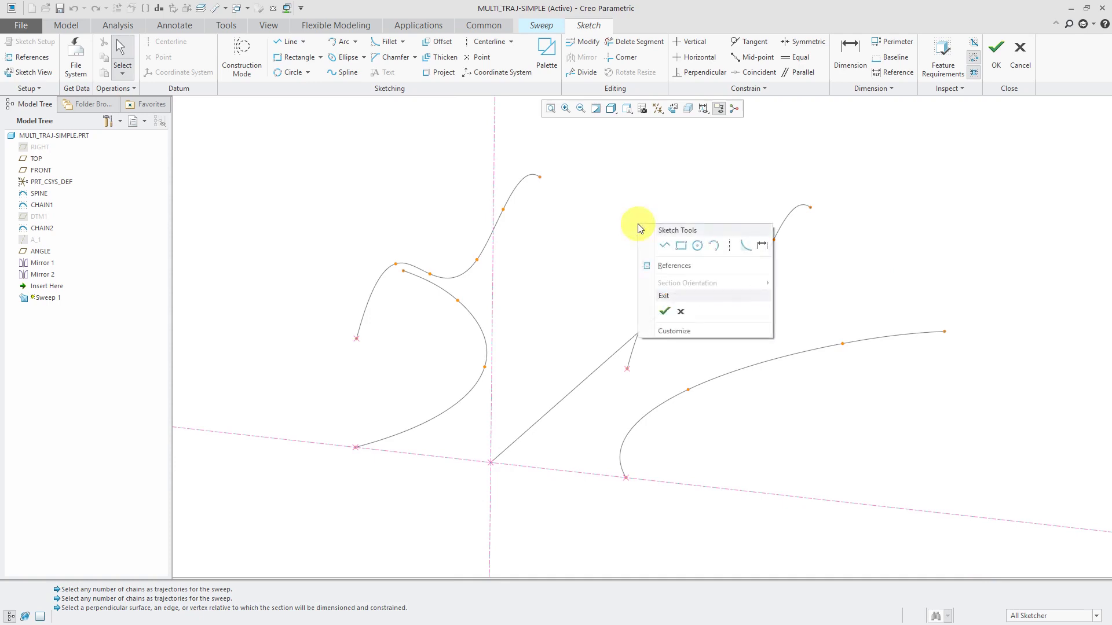
{"action": "left_click", "coordinate": [702, 245]}
{"action": "left_click", "coordinate": [356, 339]}
{"action": "left_click", "coordinate": [366, 371]}
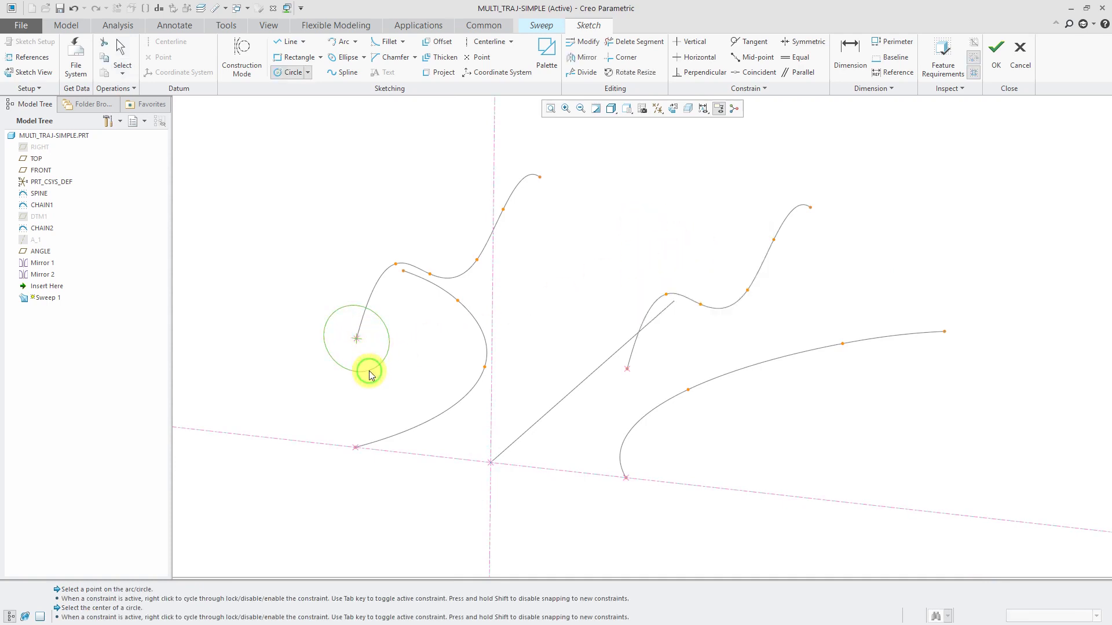
{"action": "left_click", "coordinate": [627, 369]}
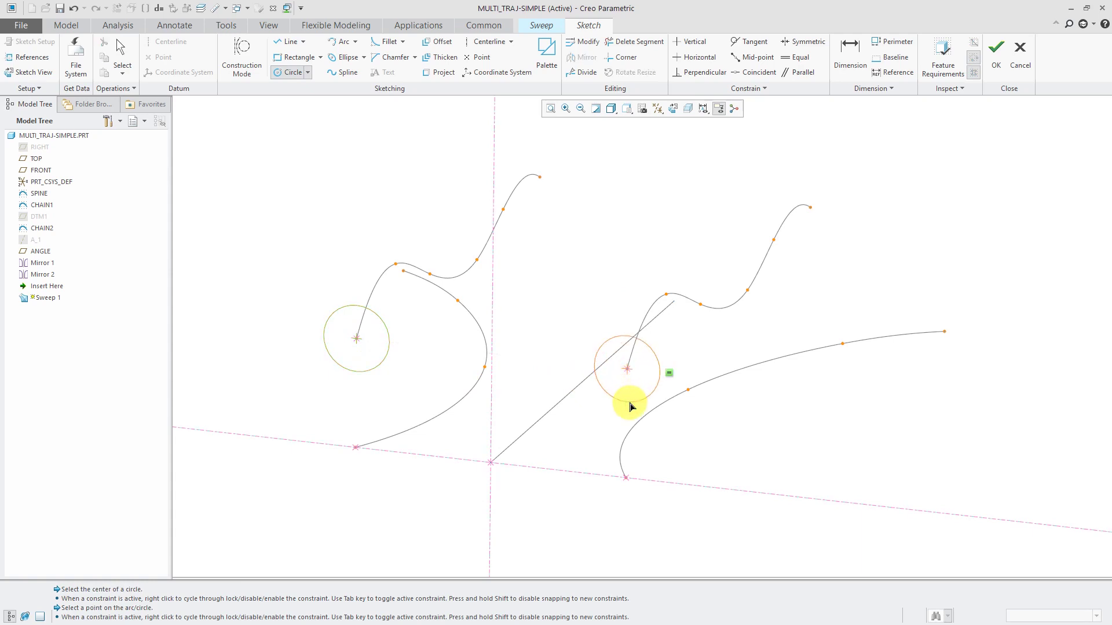
{"action": "left_click", "coordinate": [631, 406]}
{"action": "middle_click", "coordinate": [721, 351]}
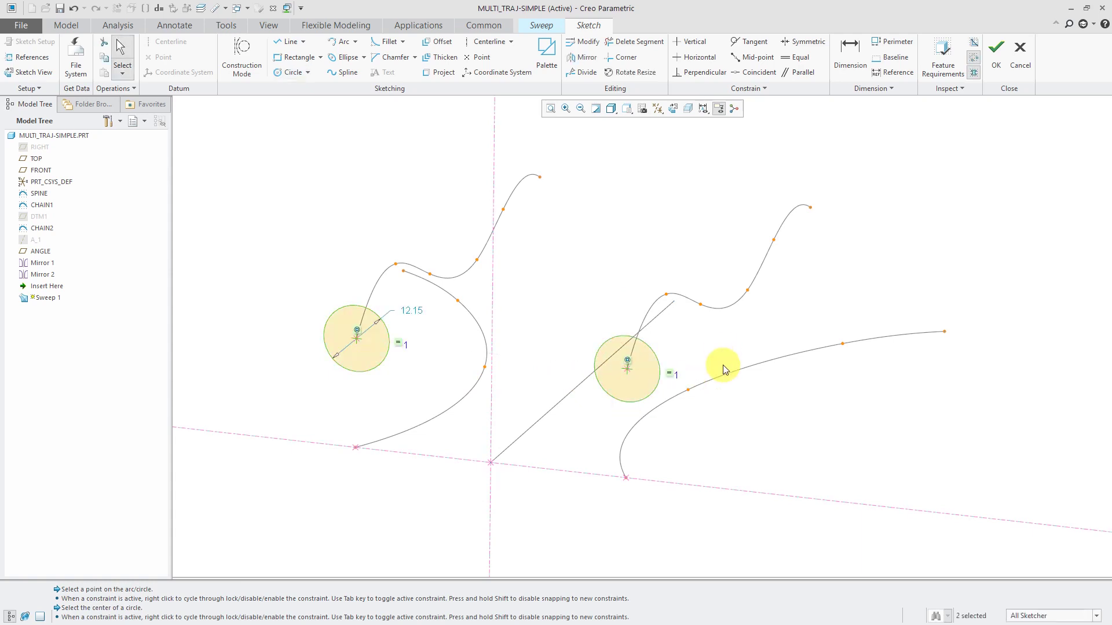
- Draw a base line between the start points of the two arched trajectories, continuing with a line tangent to the right circle
{"action": "right_click", "coordinate": [633, 277]}
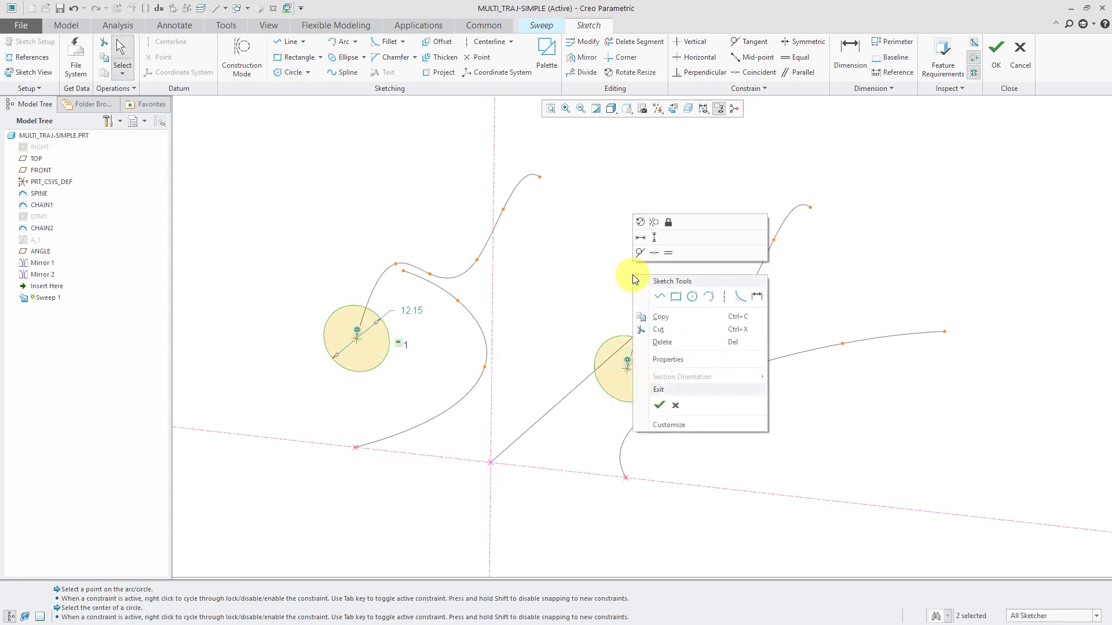
{"action": "left_click", "coordinate": [656, 297]}
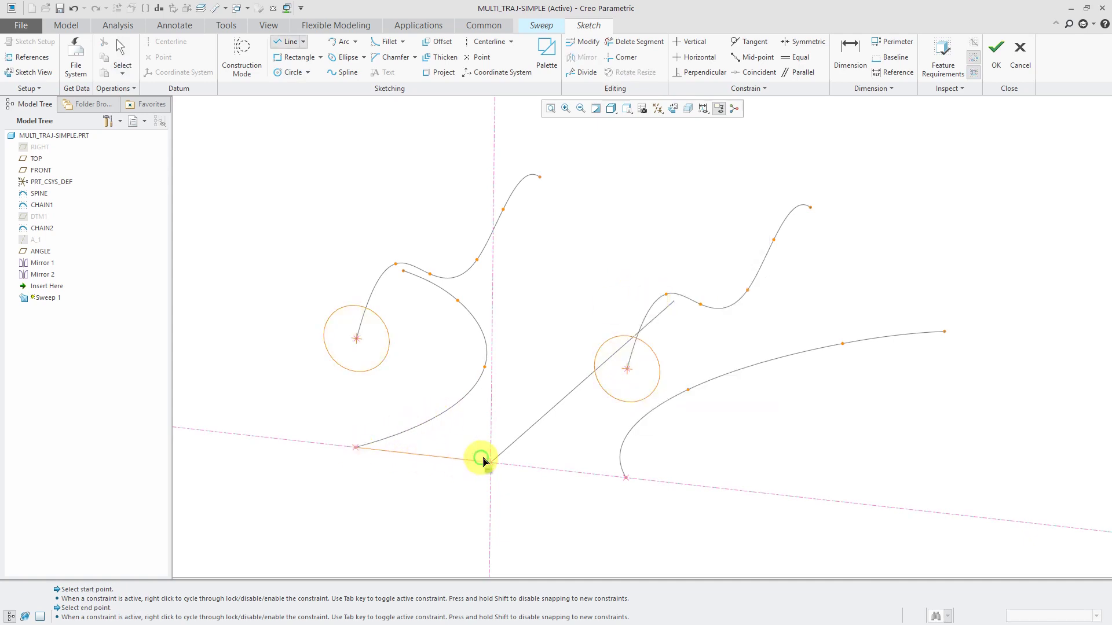
{"action": "left_click", "coordinate": [626, 477]}
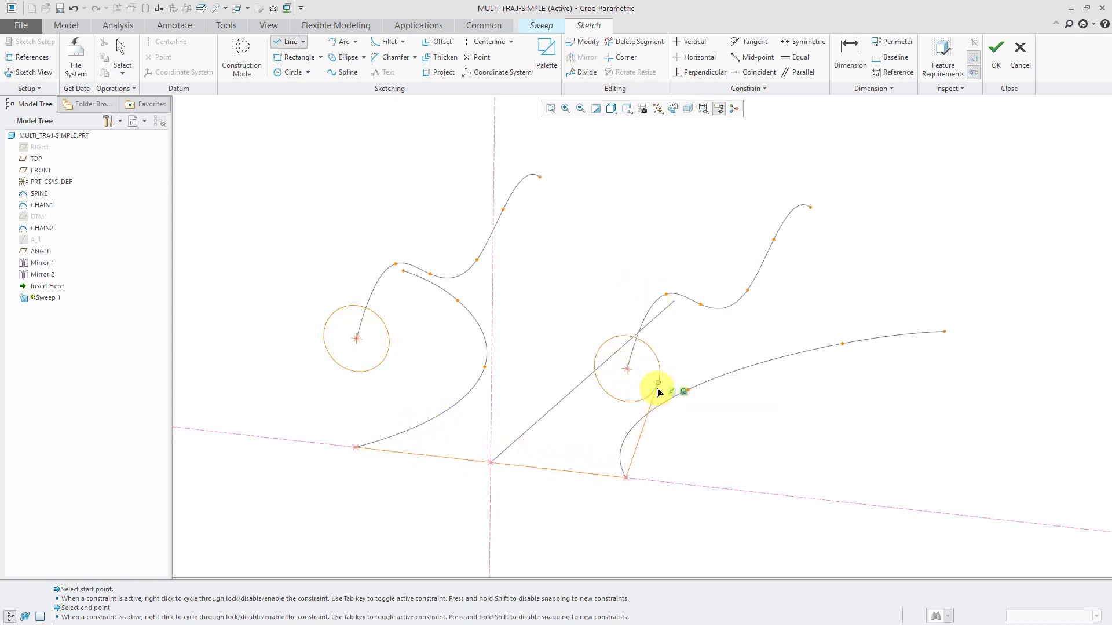
{"action": "left_click", "coordinate": [658, 384]}
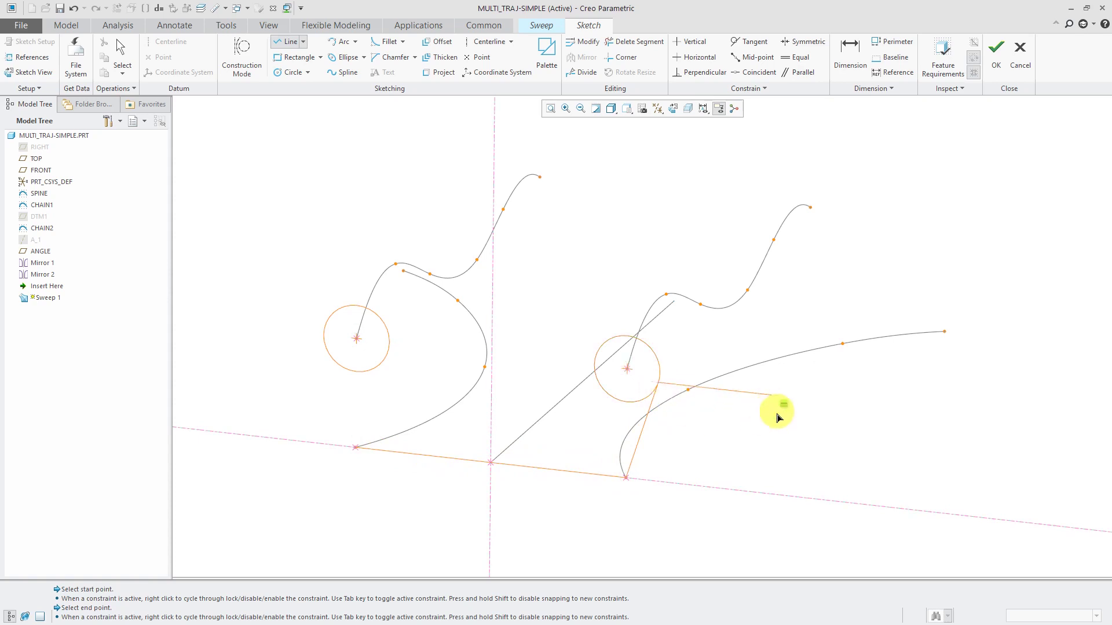
{"action": "middle_click", "coordinate": [760, 454]}
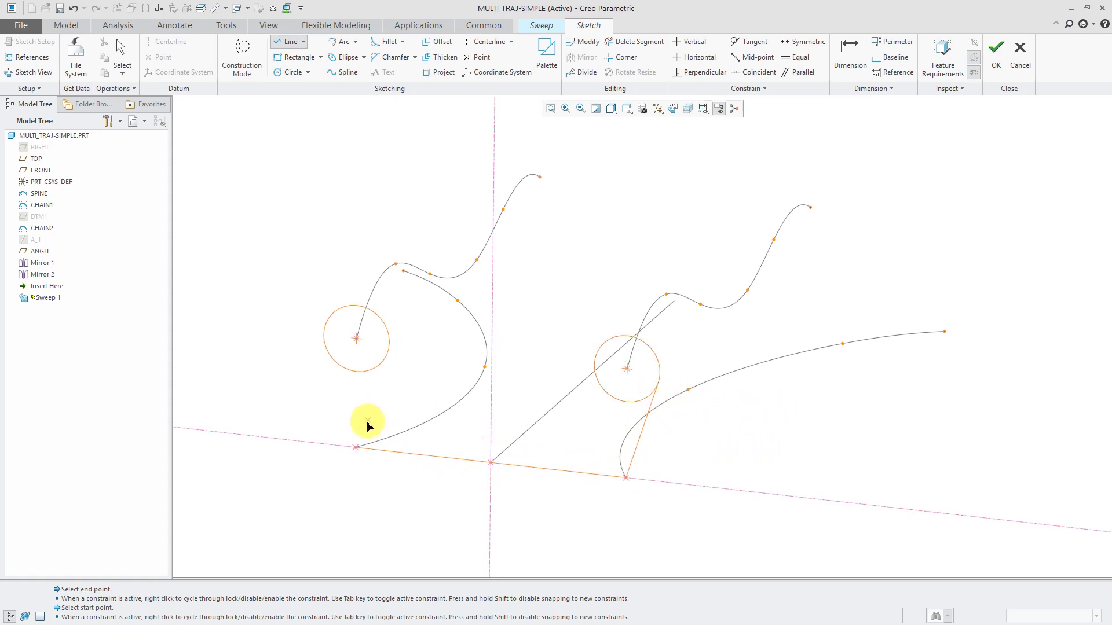
- Draw a line from the base's left end tangent to the left circle, and a top line tangent to both circles
{"action": "left_click", "coordinate": [359, 446]}
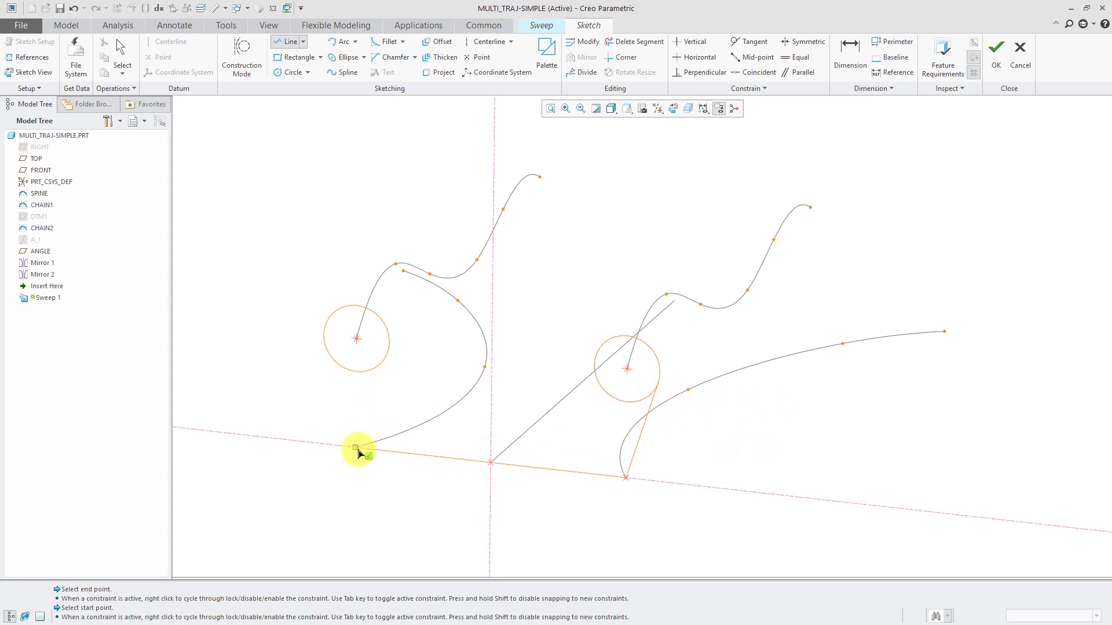
{"action": "left_click", "coordinate": [327, 351]}
{"action": "middle_click", "coordinate": [285, 322]}
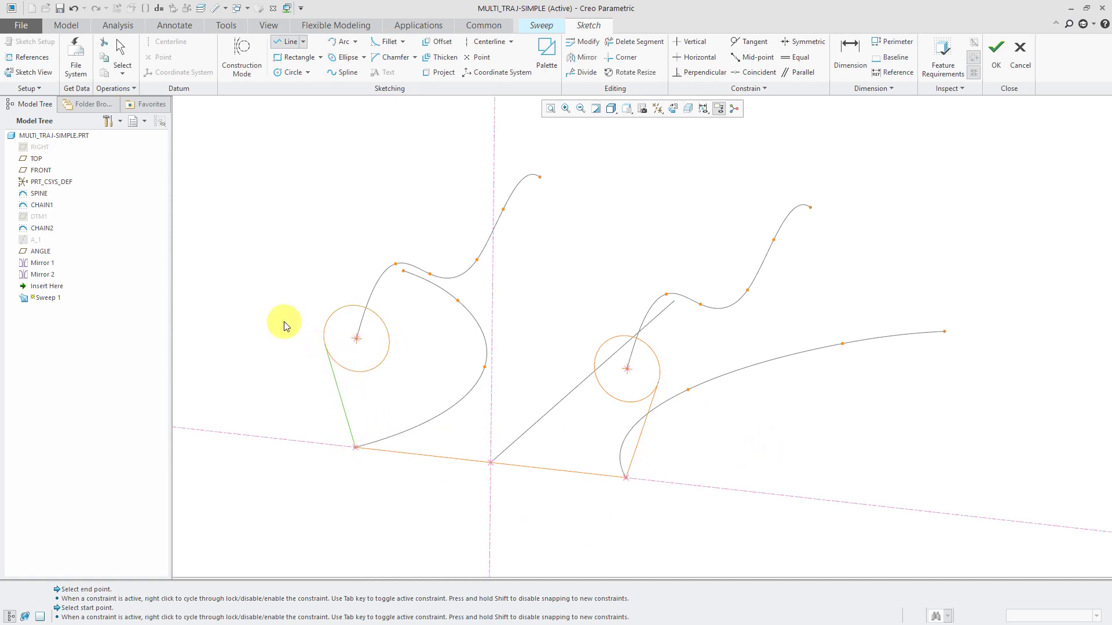
{"action": "left_click", "coordinate": [358, 305]}
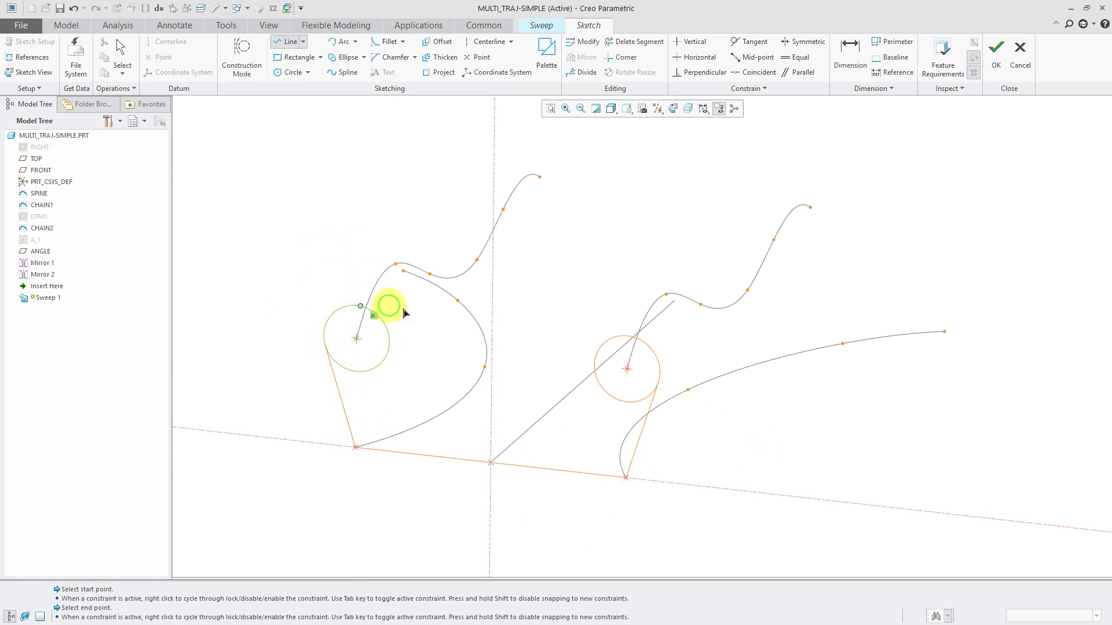
{"action": "left_click", "coordinate": [629, 332]}
{"action": "middle_click", "coordinate": [750, 334]}
{"action": "middle_click", "coordinate": [750, 335]}
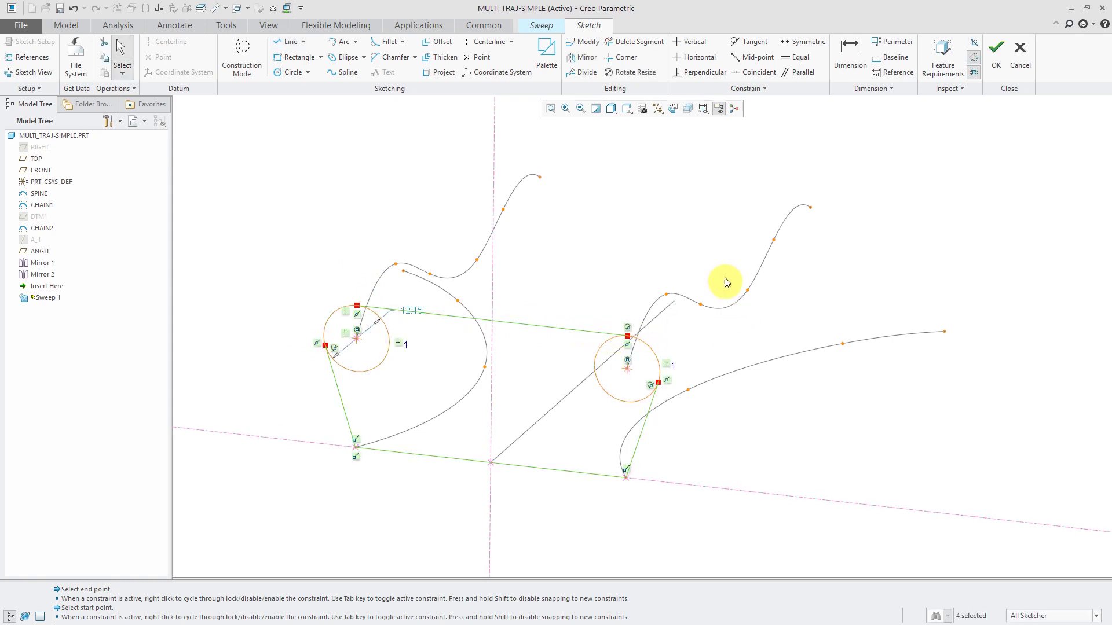
- Trim away the inner arcs of both circles, leaving one closed section profile with rounded upper corners
{"action": "left_click", "coordinate": [629, 46]}
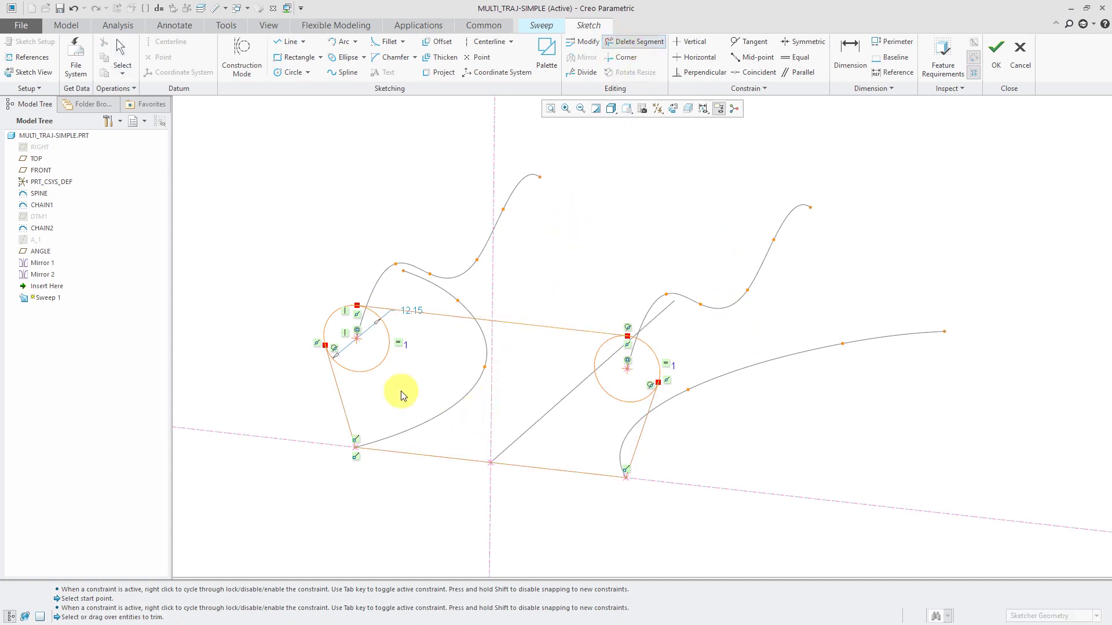
{"action": "left_click", "coordinate": [379, 361]}
{"action": "left_click", "coordinate": [608, 383]}
{"action": "middle_click", "coordinate": [586, 212]}
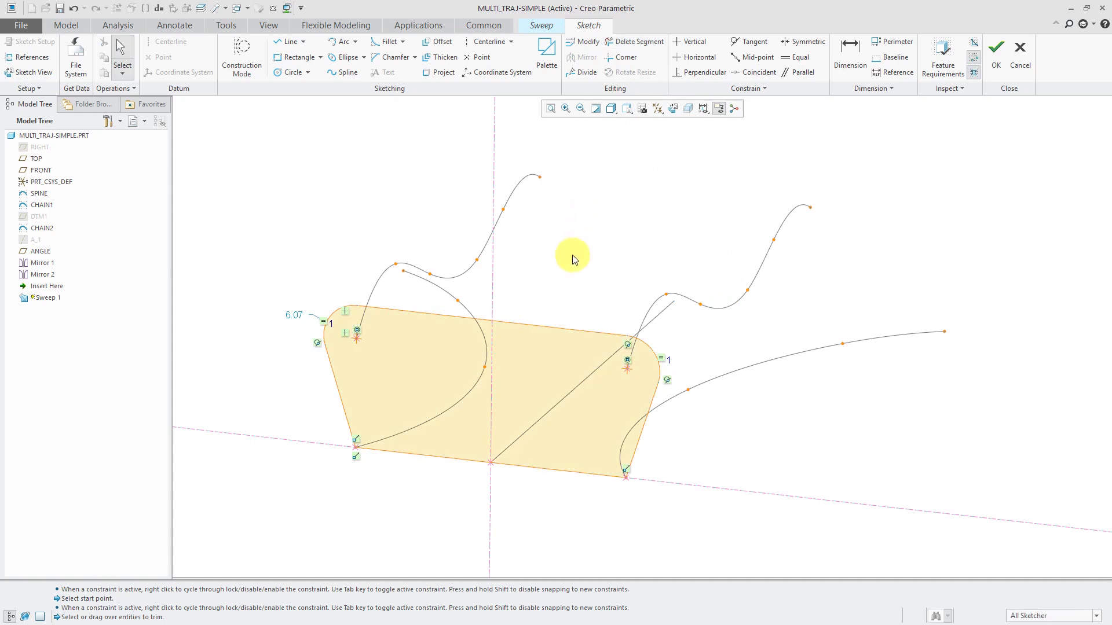
- Set the radius of the section's corner arcs to 8 and accept the section sketch to preview the sweep
{"action": "double_click", "coordinate": [293, 316]}
{"action": "type", "text": "8"}
{"action": "key", "text": "Return"}
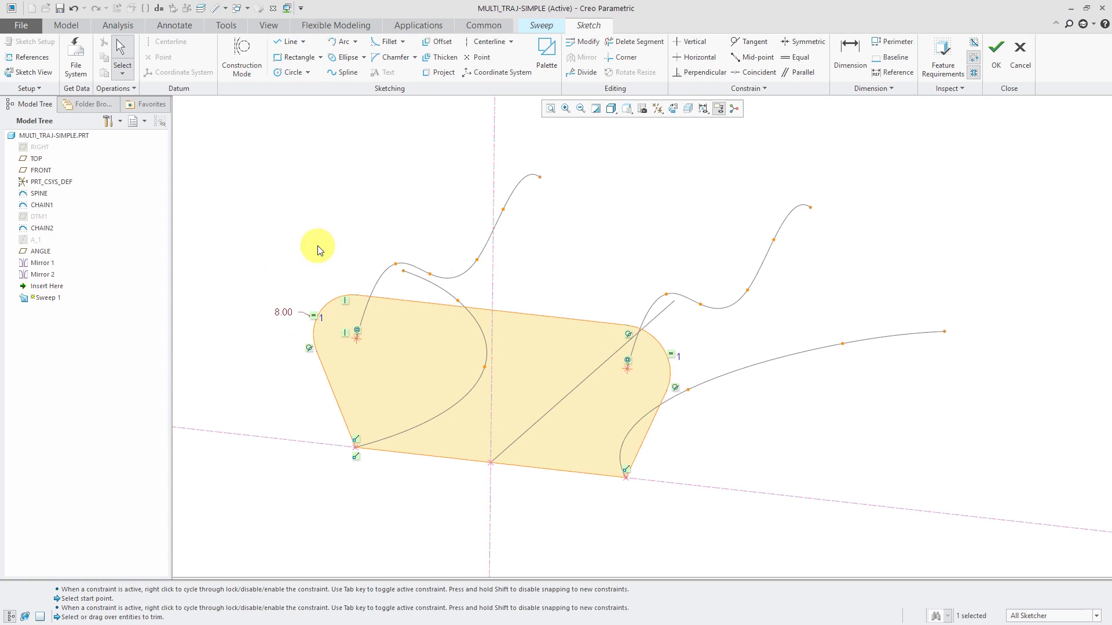
{"action": "right_click", "coordinate": [349, 233]}
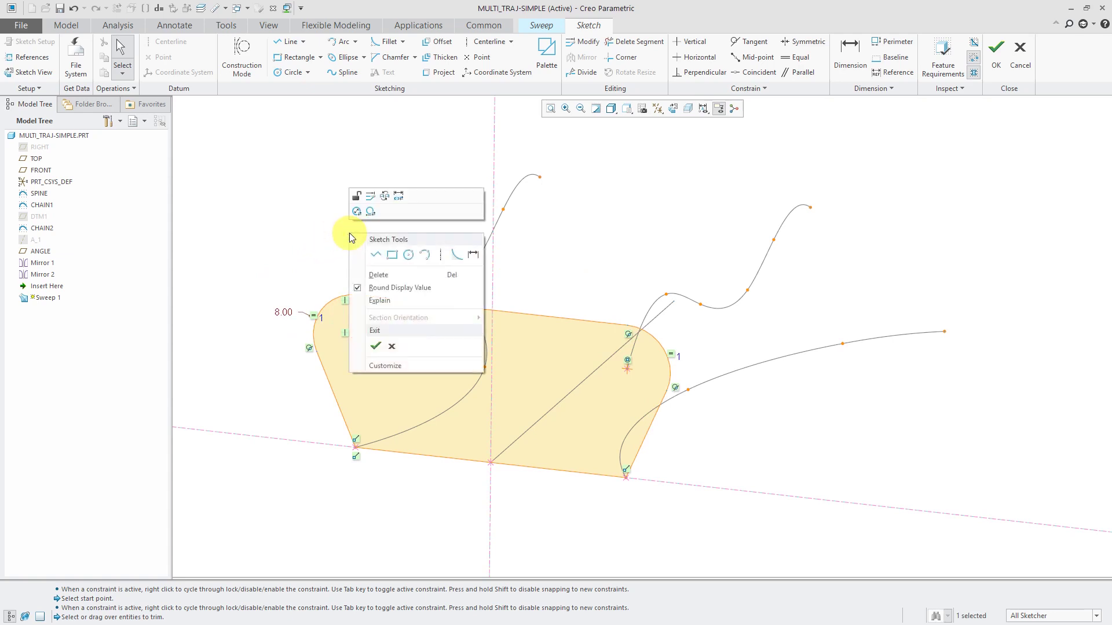
{"action": "left_click", "coordinate": [375, 346]}
{"action": "middle_click_drag", "start_coordinate": [514, 370], "coordinate": [757, 427]}
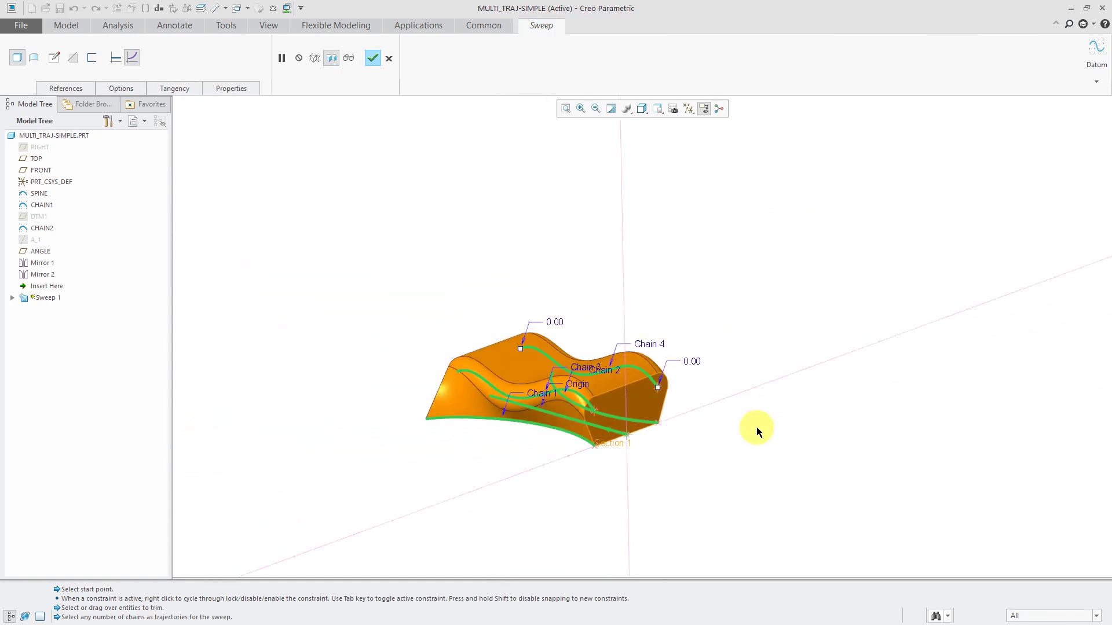
- Examine from both ends how the previewed sweep follows its origin and four chain trajectories
{"action": "scroll", "coordinate": [491, 412], "scroll_direction": "up", "scroll_amount": 2}
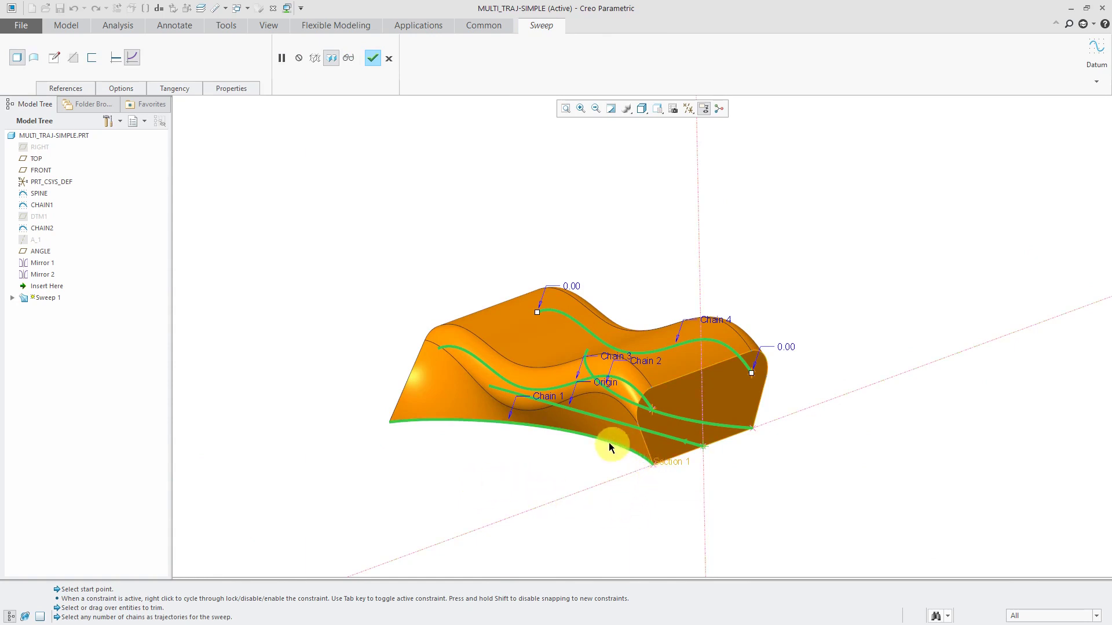
{"action": "mouse_move", "coordinate": [595, 476]}
{"action": "middle_mouse_down"}
{"action": "mouse_move", "coordinate": [556, 473]}
{"action": "mouse_move", "coordinate": [596, 486]}
{"action": "middle_mouse_up"}
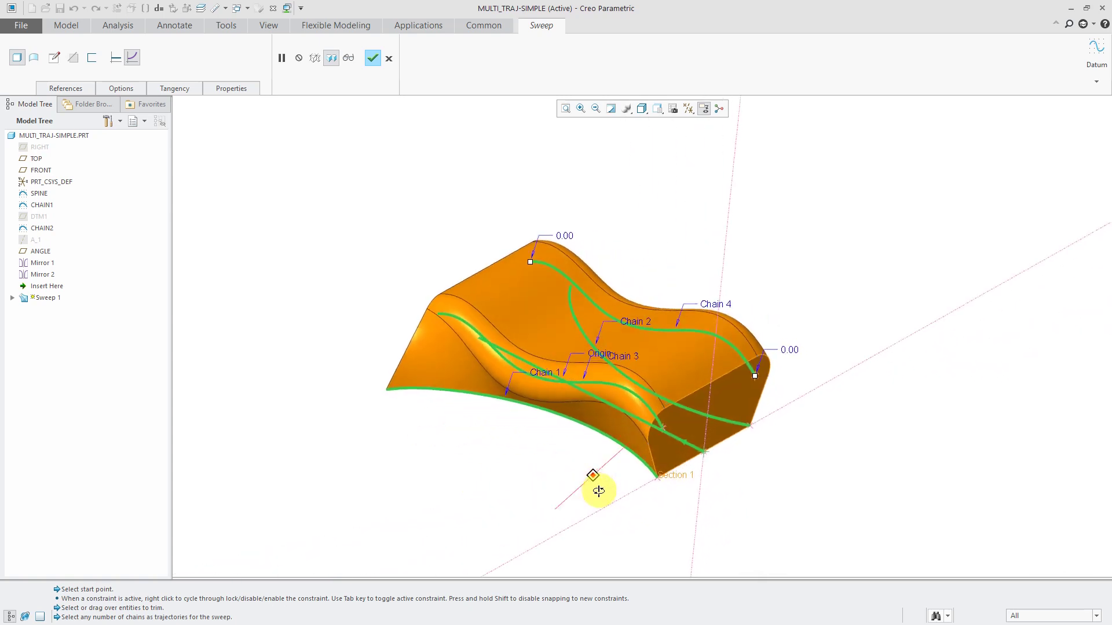
{"action": "scroll", "coordinate": [691, 463], "scroll_direction": "up", "scroll_amount": 2}
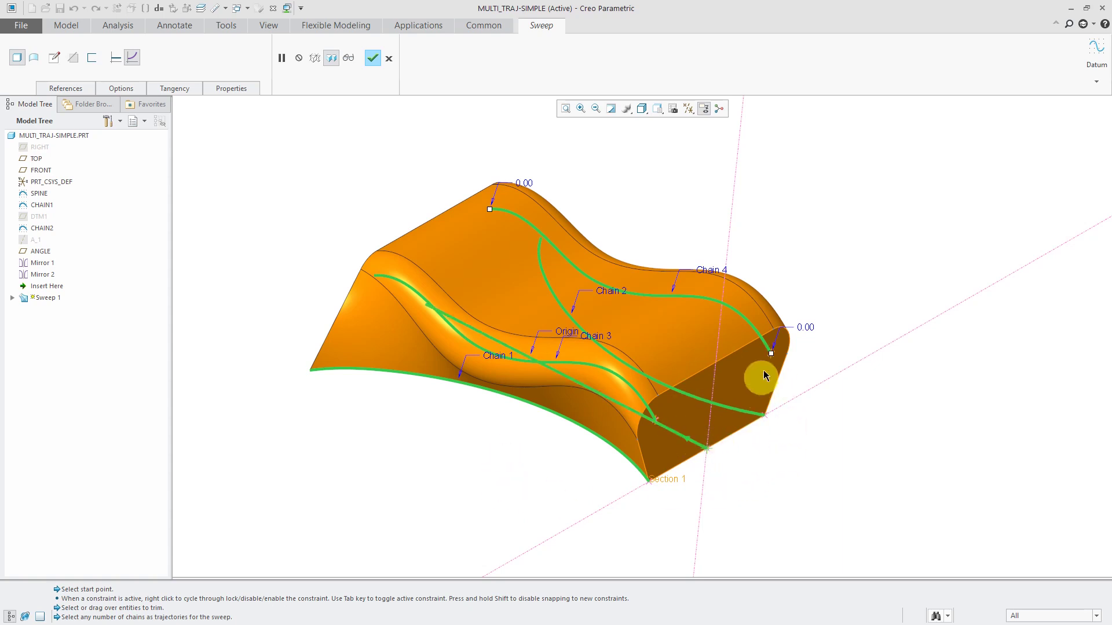
{"action": "middle_click_drag", "start_coordinate": [463, 348], "coordinate": [527, 329]}
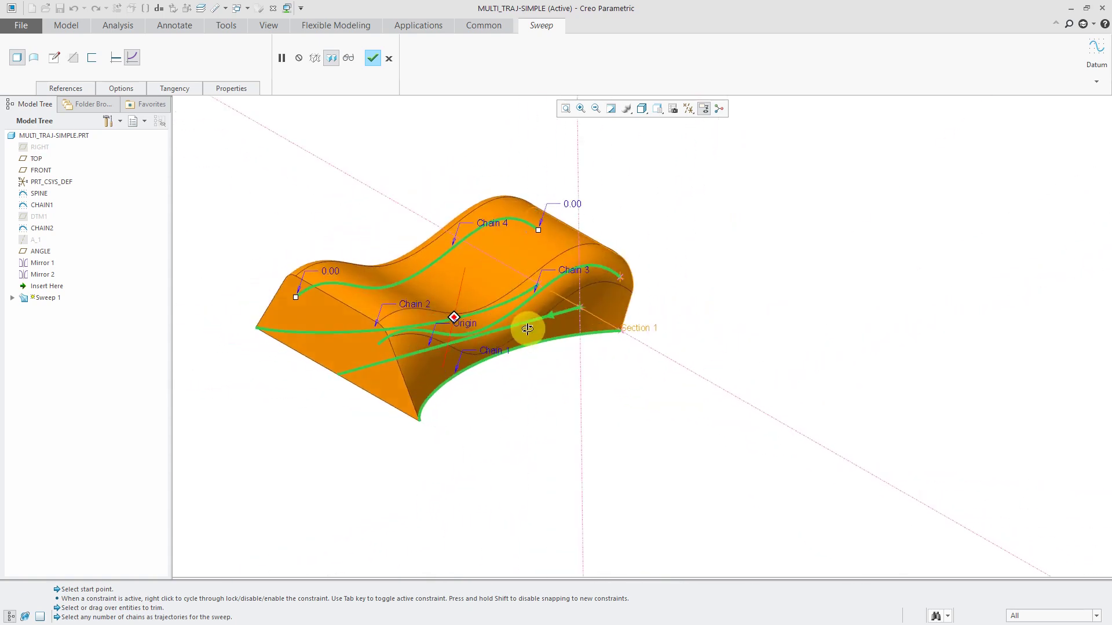
{"action": "scroll", "coordinate": [666, 478], "scroll_direction": "down", "scroll_amount": 3}
{"action": "scroll", "coordinate": [467, 379], "scroll_direction": "up", "scroll_amount": 5}
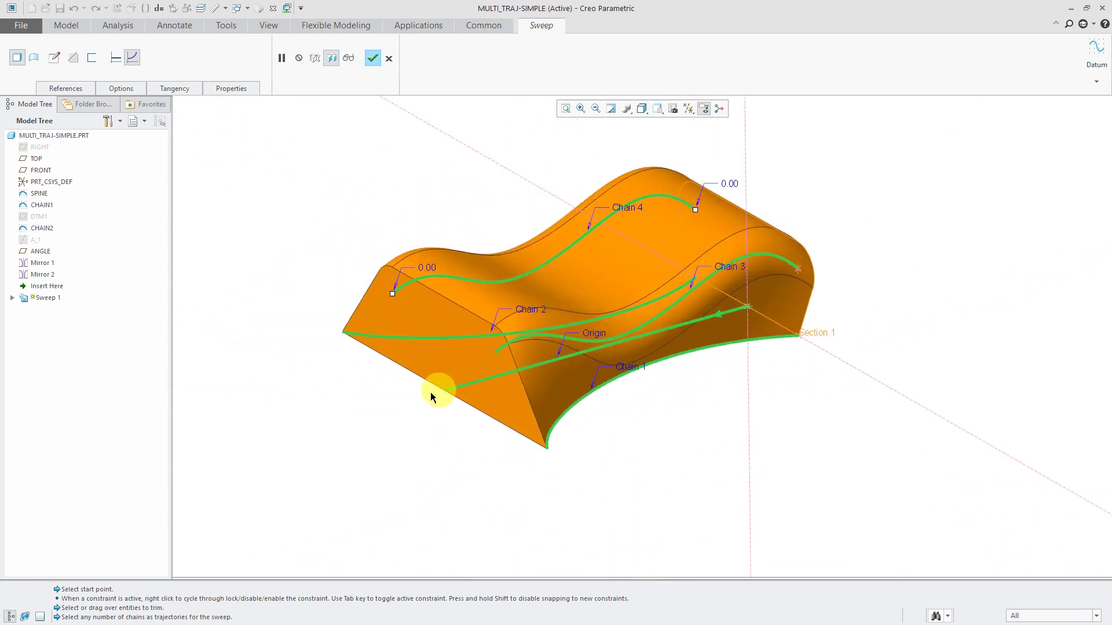
{"action": "middle_click", "coordinate": [341, 411]}
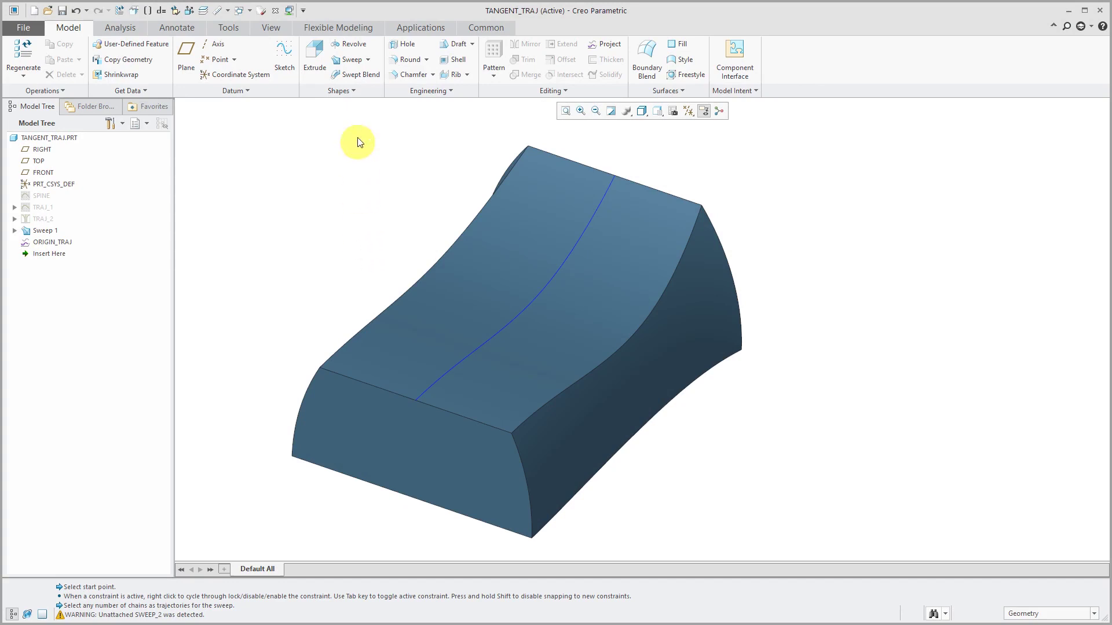
- Start a sweep in TANGENT_TRAJ.PRT with the middle curve as origin and the block's two long top edges as chains 1 and 2
{"action": "left_click", "coordinate": [353, 60]}
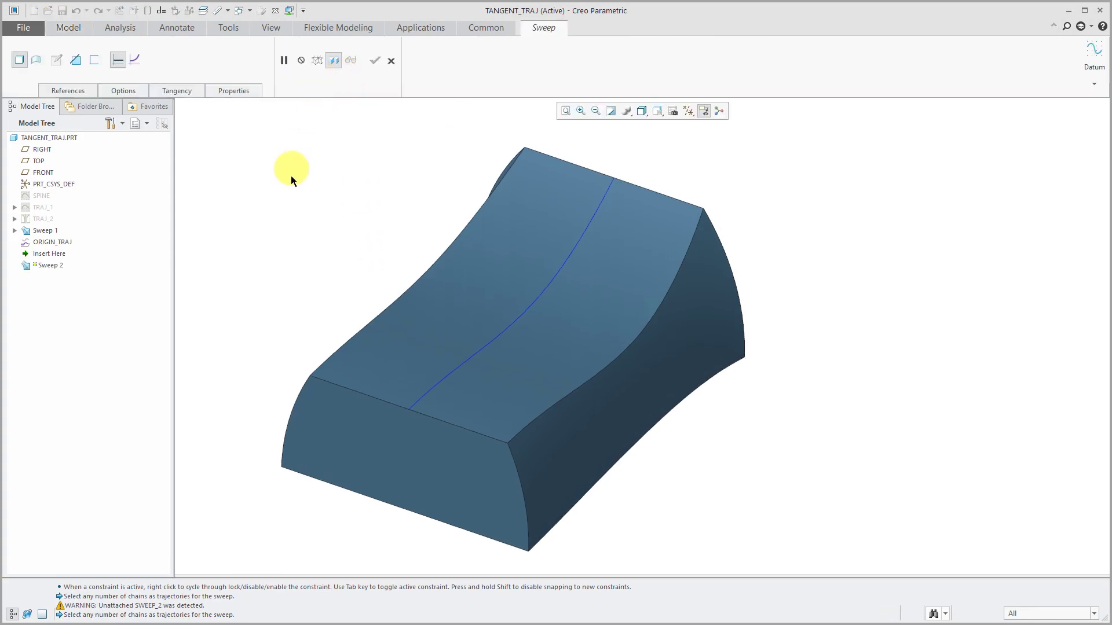
{"action": "left_click", "coordinate": [510, 325]}
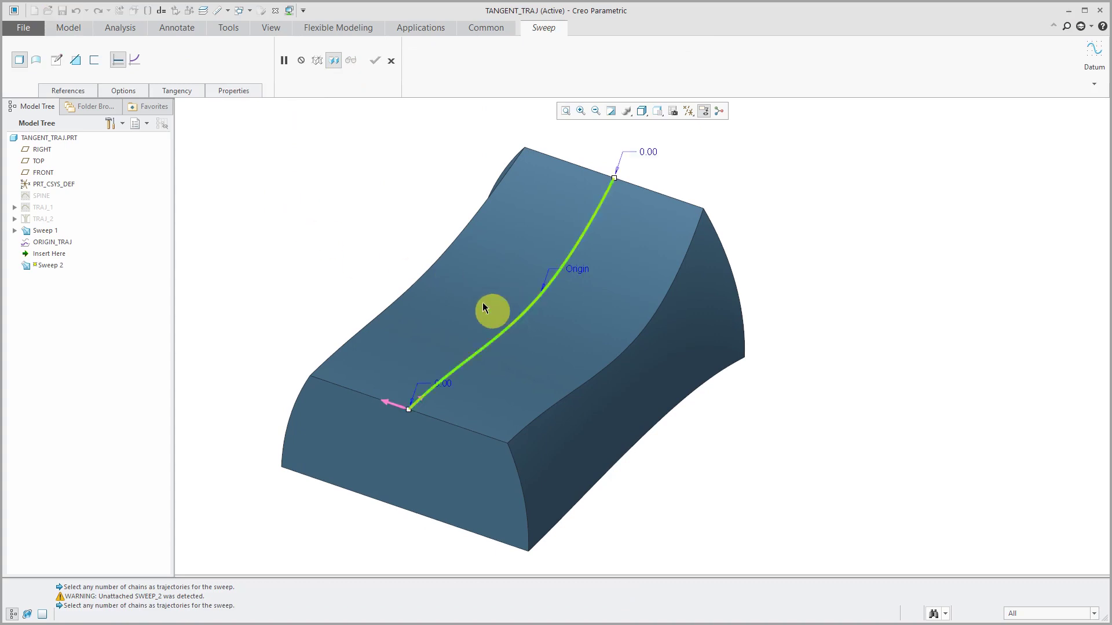
{"action": "left_click", "coordinate": [68, 91]}
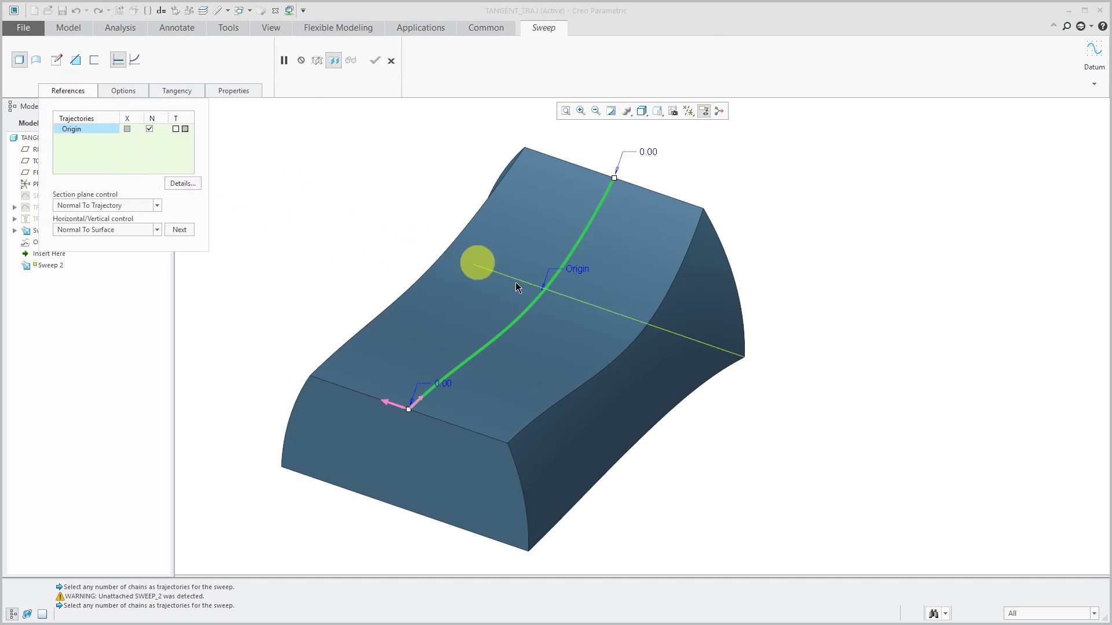
{"action": "left_click", "coordinate": [623, 352], "text": "ctrl"}
{"action": "middle_click_drag", "start_coordinate": [556, 318], "coordinate": [433, 269]}
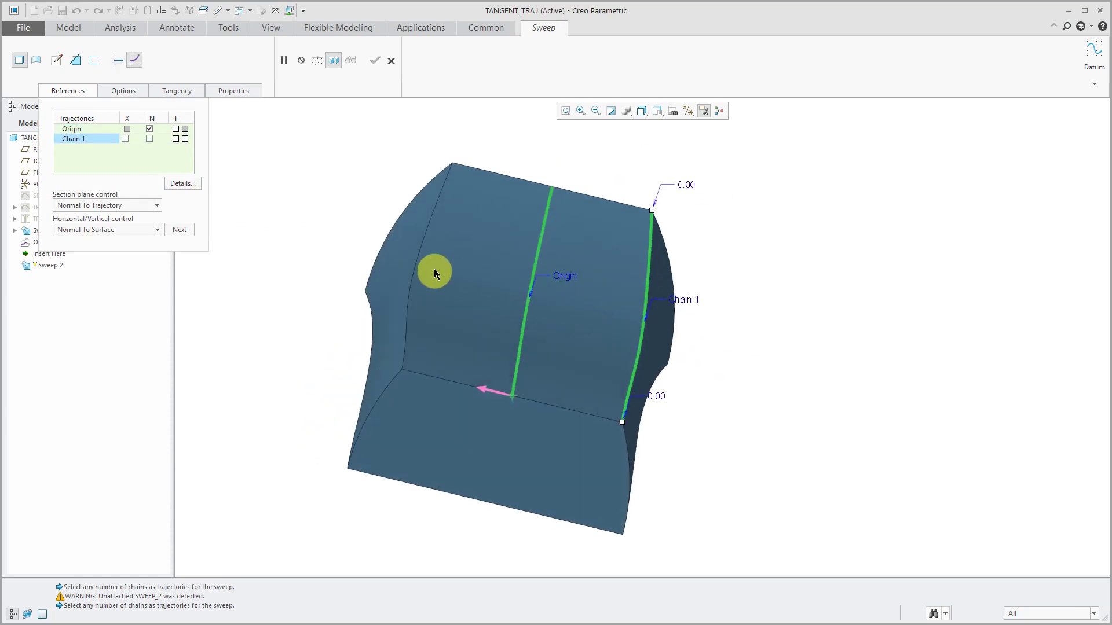
{"action": "left_click", "coordinate": [416, 268], "text": "ctrl"}
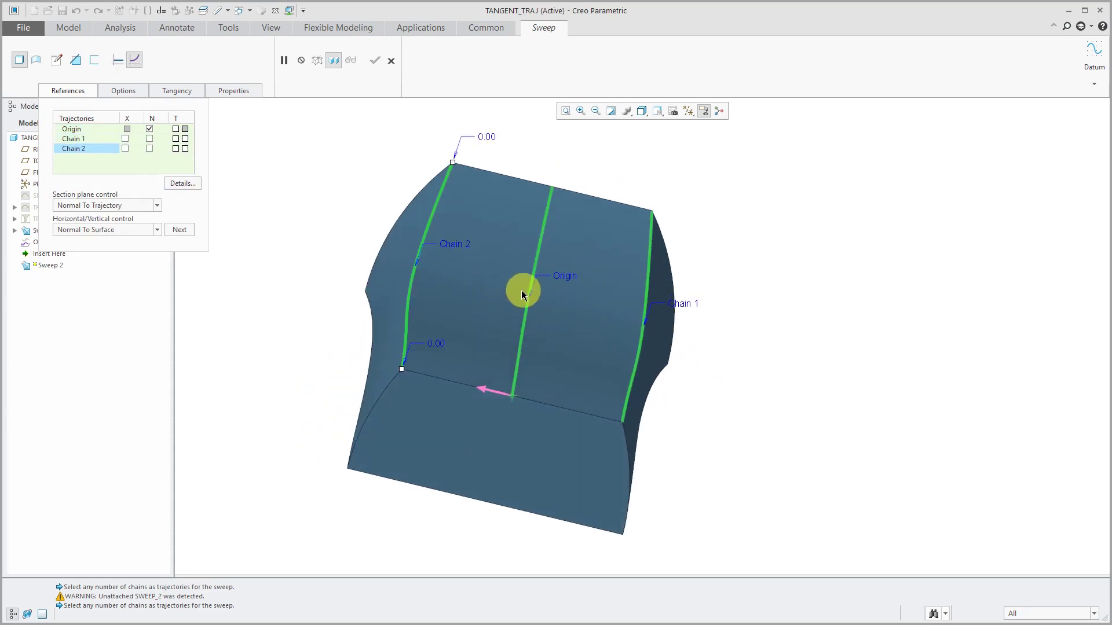
- Enable first-side tangency for both the Chain 1 and Chain 2 trajectories
{"action": "middle_click_drag", "start_coordinate": [593, 336], "coordinate": [561, 328]}
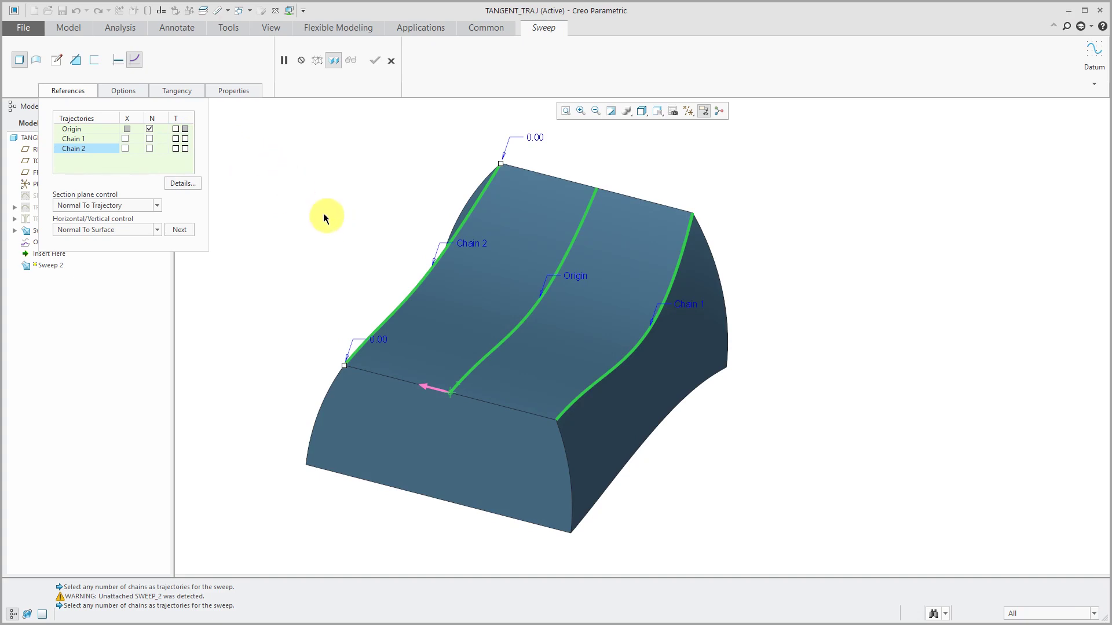
{"action": "left_click", "coordinate": [175, 139]}
{"action": "left_click", "coordinate": [175, 149]}
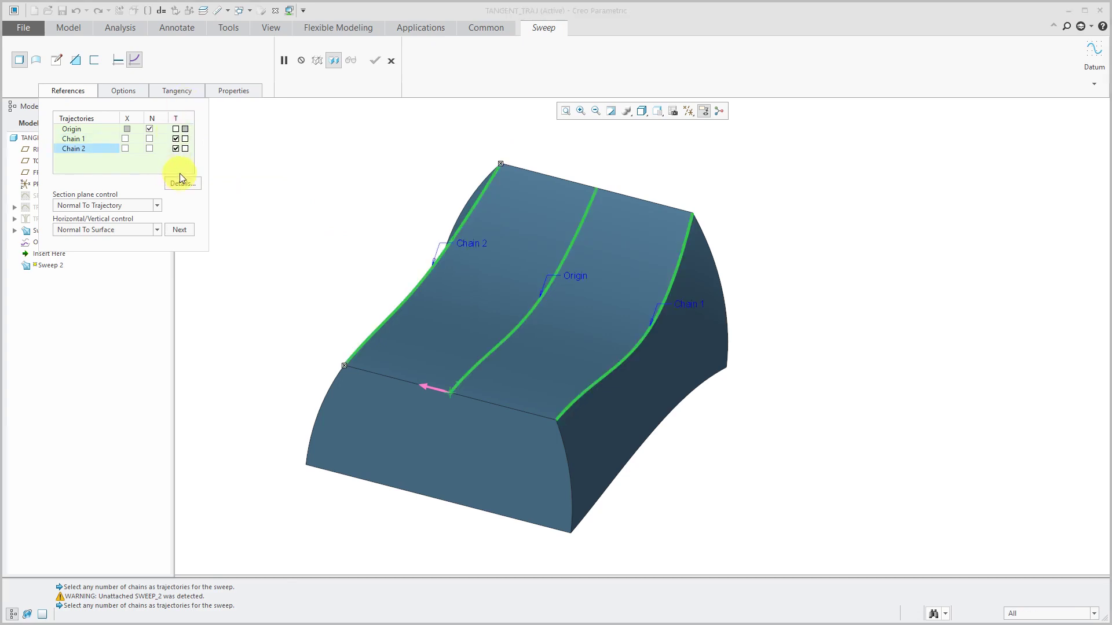
{"action": "right_click", "coordinate": [313, 149]}
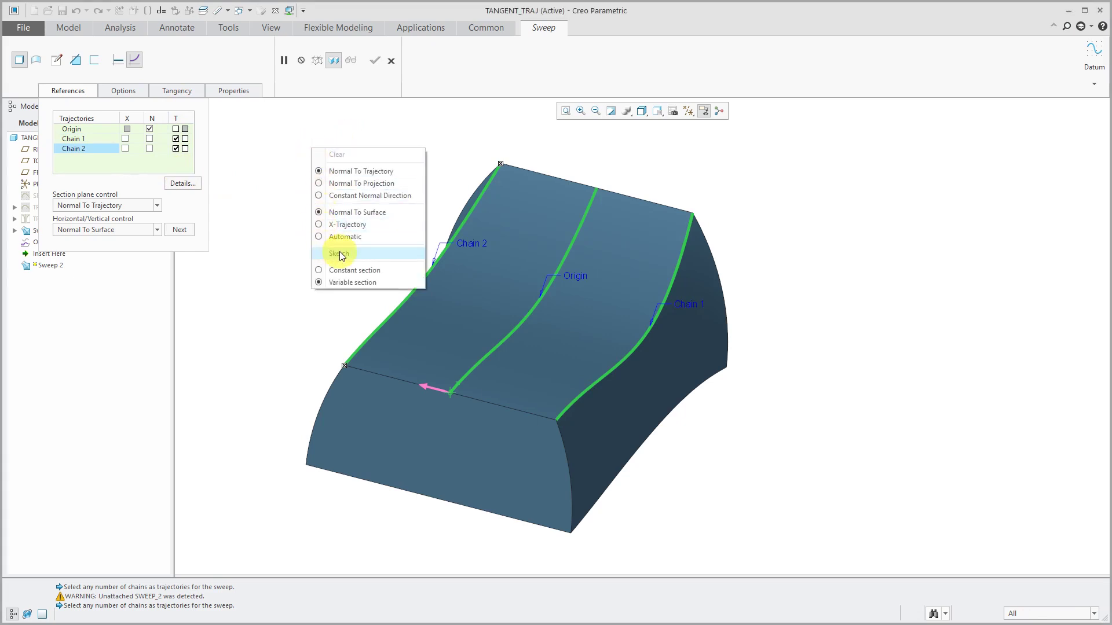
{"action": "left_click", "coordinate": [341, 255]}
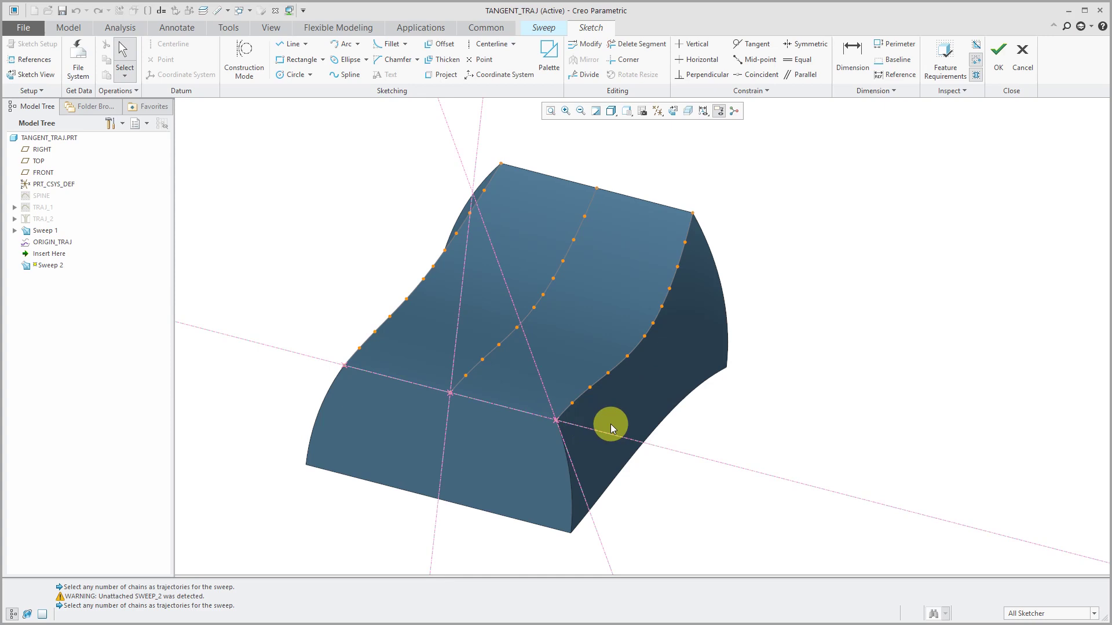
{"action": "mouse_move", "coordinate": [587, 423]}
{"action": "middle_mouse_down"}
{"action": "mouse_move", "coordinate": [578, 397]}
{"action": "mouse_move", "coordinate": [620, 402]}
{"action": "mouse_move", "coordinate": [603, 417]}
{"action": "middle_mouse_up"}
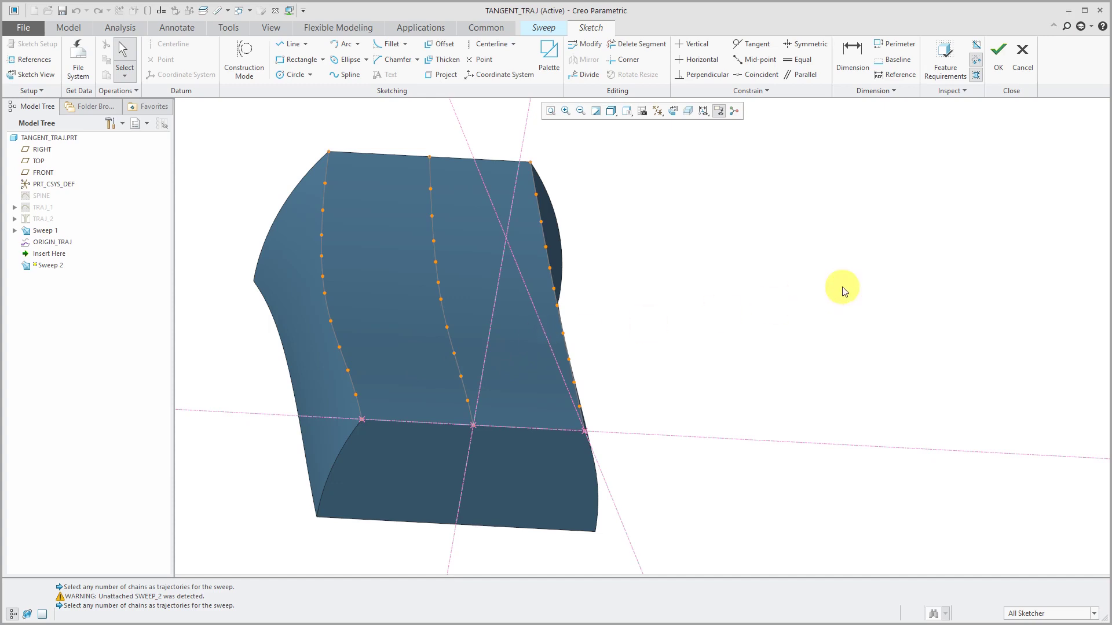
{"action": "right_click", "coordinate": [740, 282]}
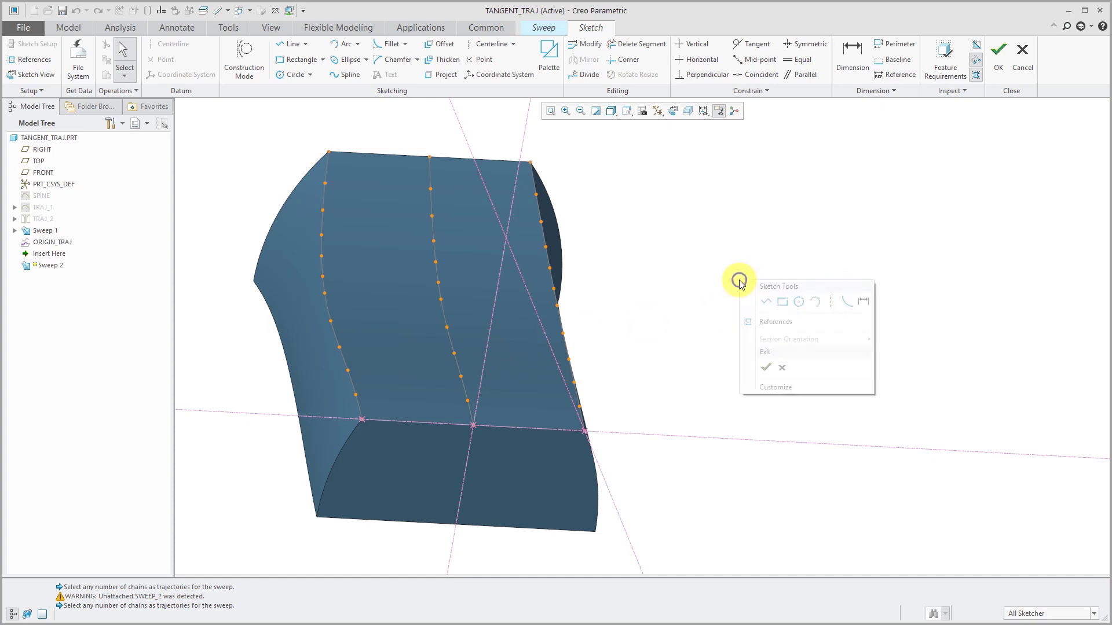
{"action": "left_click", "coordinate": [785, 370]}
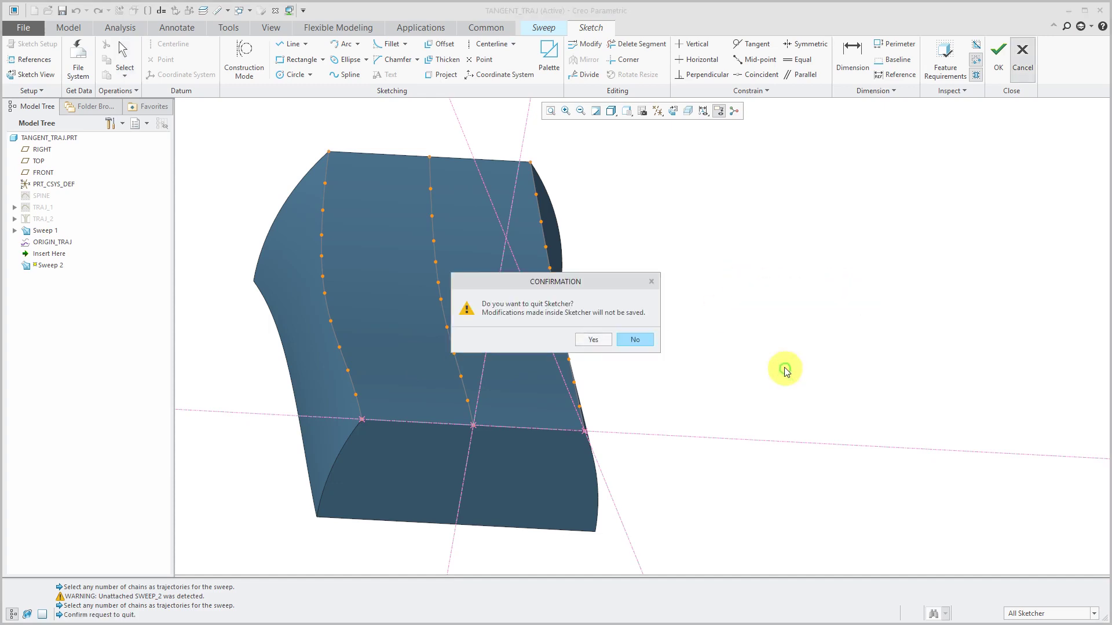
{"action": "left_click", "coordinate": [600, 340]}
- Switch the Chain 2 trajectory's tangency to Side 2, the block's side surface
{"action": "left_click", "coordinate": [59, 90]}
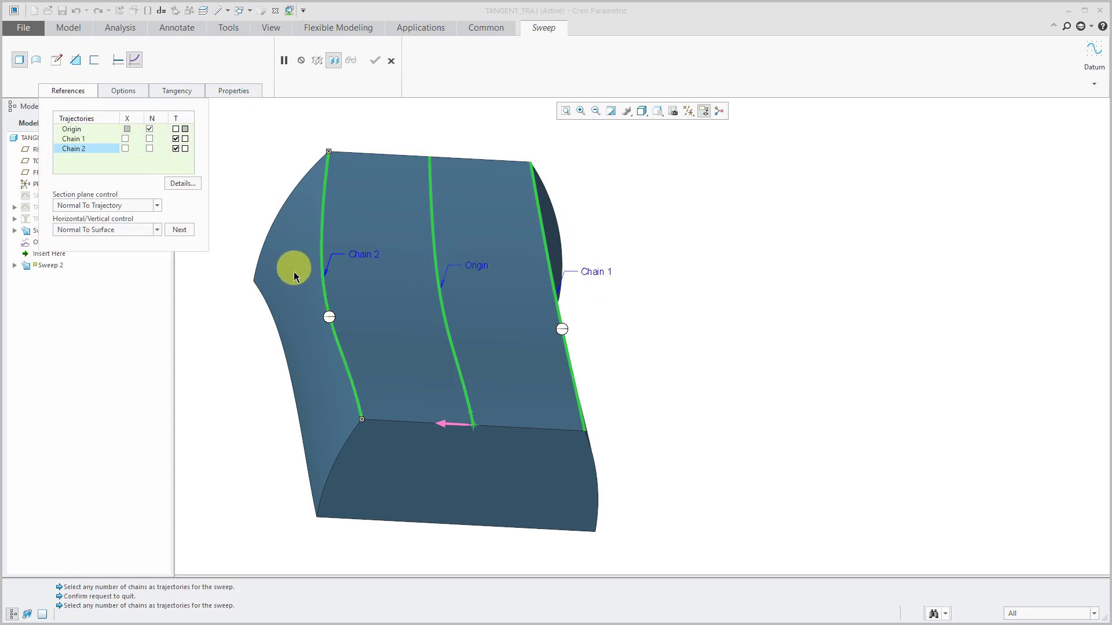
{"action": "left_click", "coordinate": [185, 149]}
{"action": "right_click", "coordinate": [330, 317]}
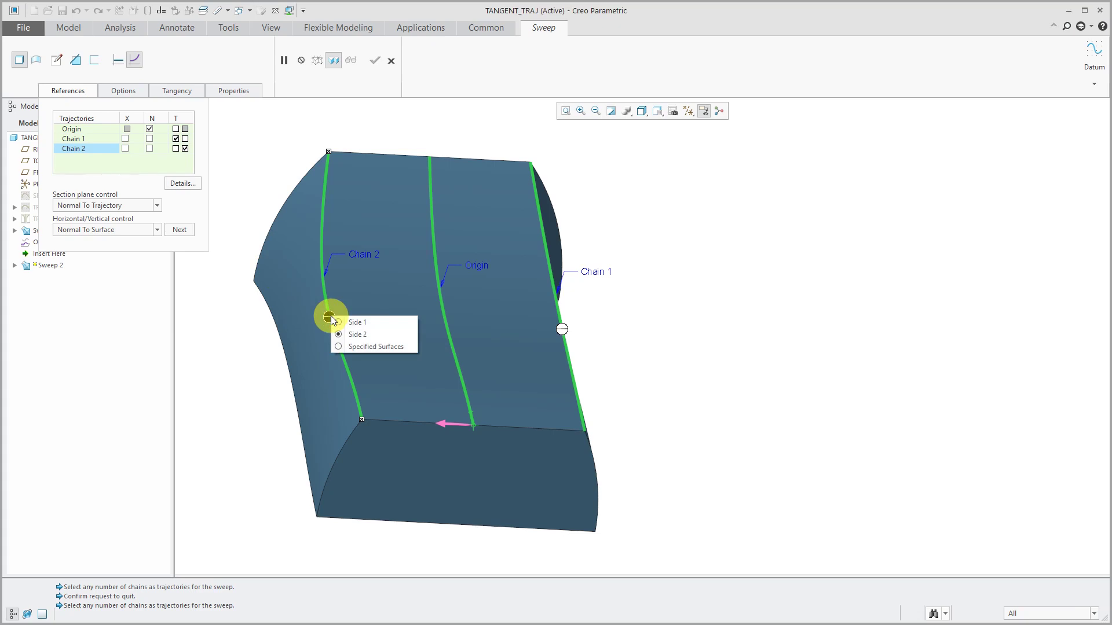
{"action": "left_click", "coordinate": [266, 152]}
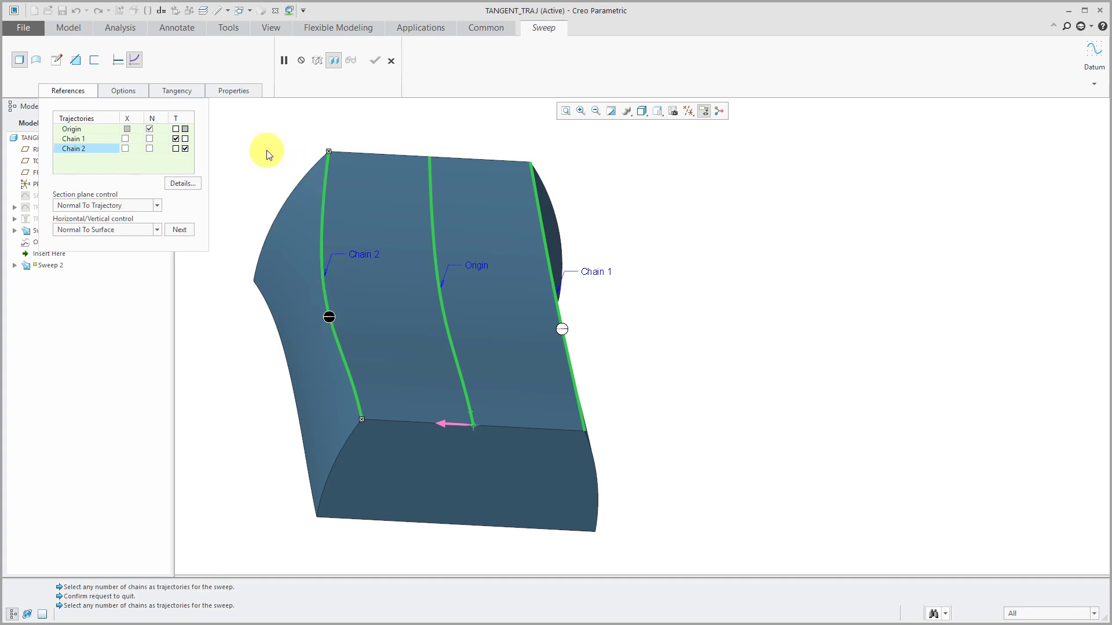
- Start the section sketch and draw a line between the start points of Chain 1 and Chain 2
{"action": "right_click", "coordinate": [268, 154]}
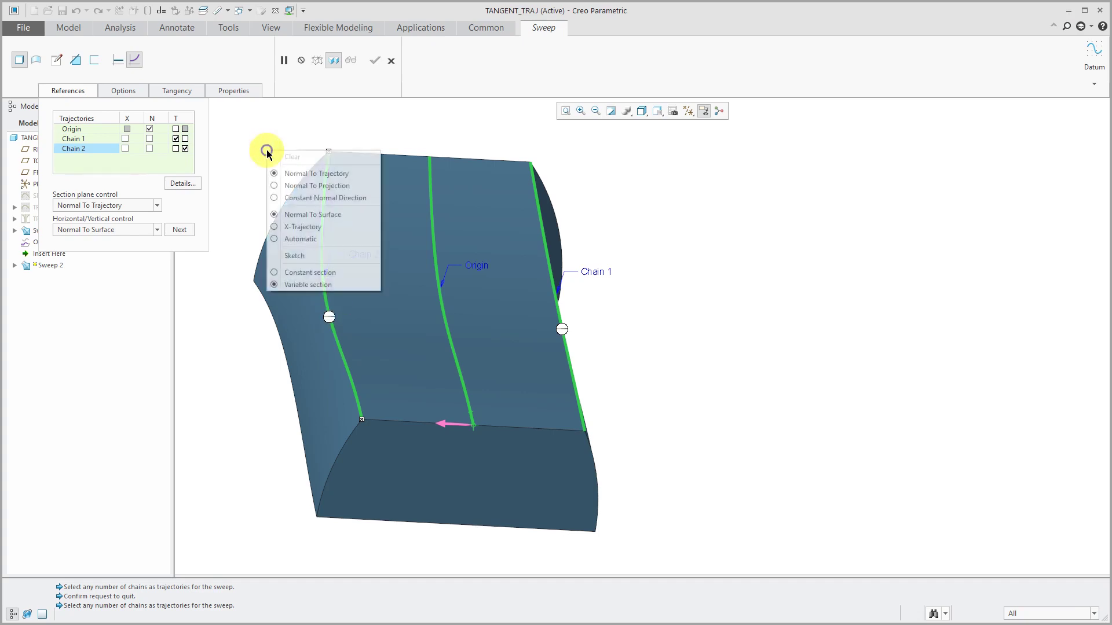
{"action": "left_click", "coordinate": [290, 257]}
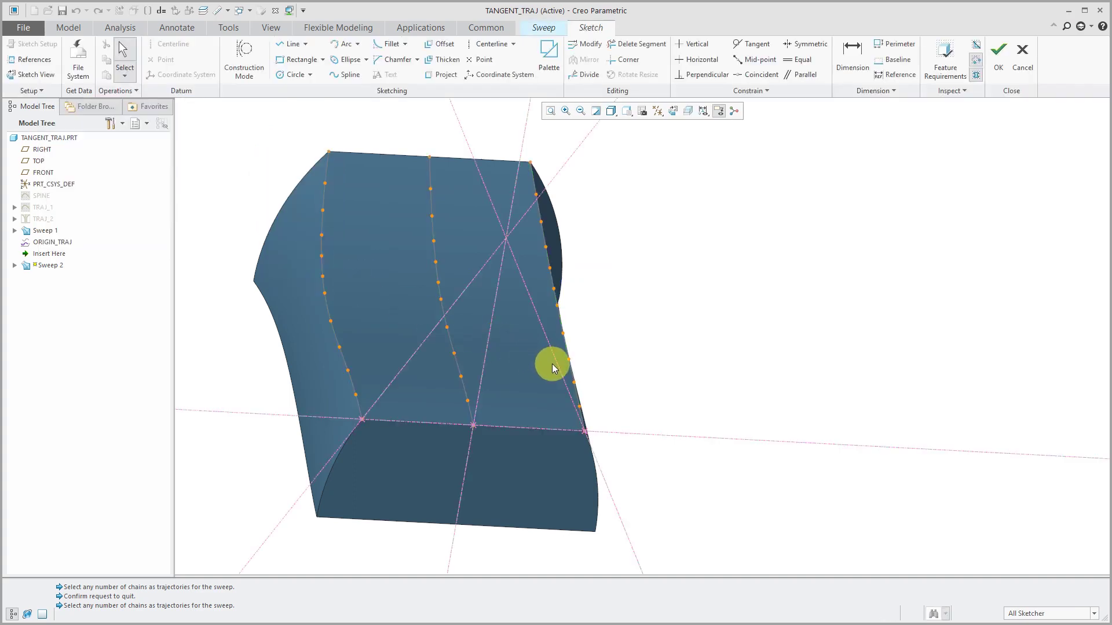
{"action": "left_click", "coordinate": [674, 111]}
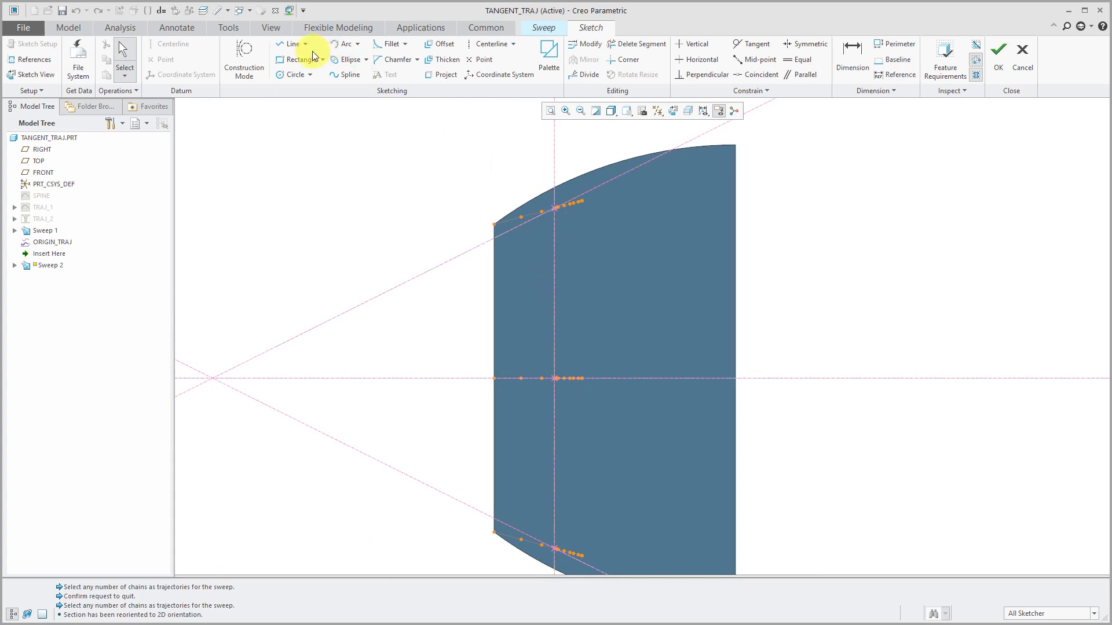
{"action": "left_click", "coordinate": [293, 44]}
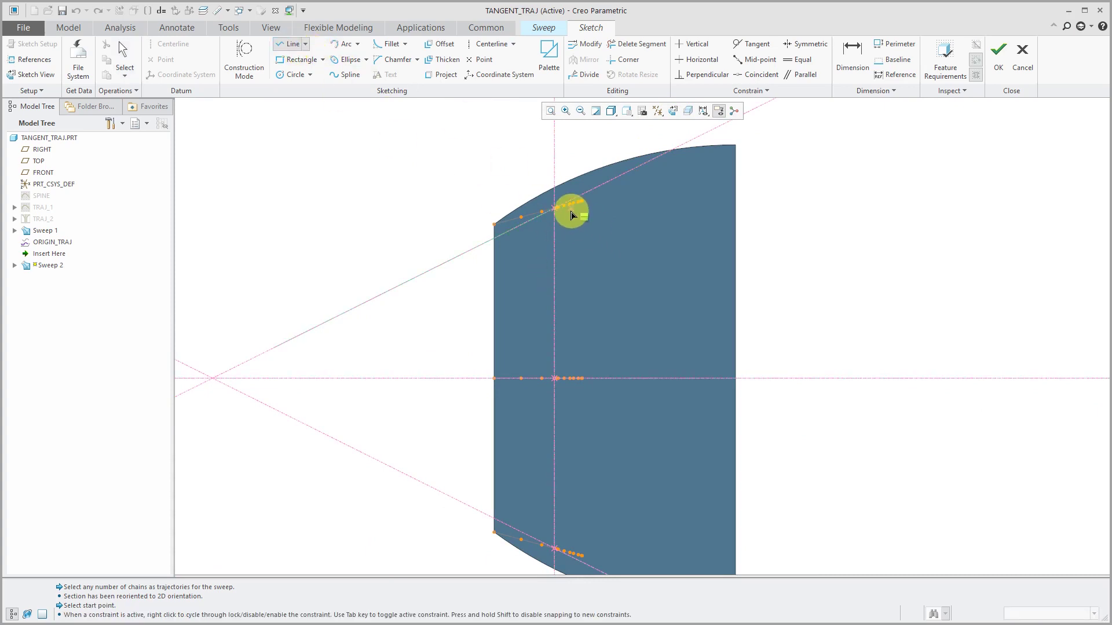
{"action": "mouse_move", "coordinate": [583, 251]}
{"action": "middle_mouse_down"}
{"action": "mouse_move", "coordinate": [640, 224]}
{"action": "mouse_move", "coordinate": [614, 214]}
{"action": "middle_mouse_up"}
{"action": "left_click", "coordinate": [567, 209]}
{"action": "left_click", "coordinate": [636, 521]}
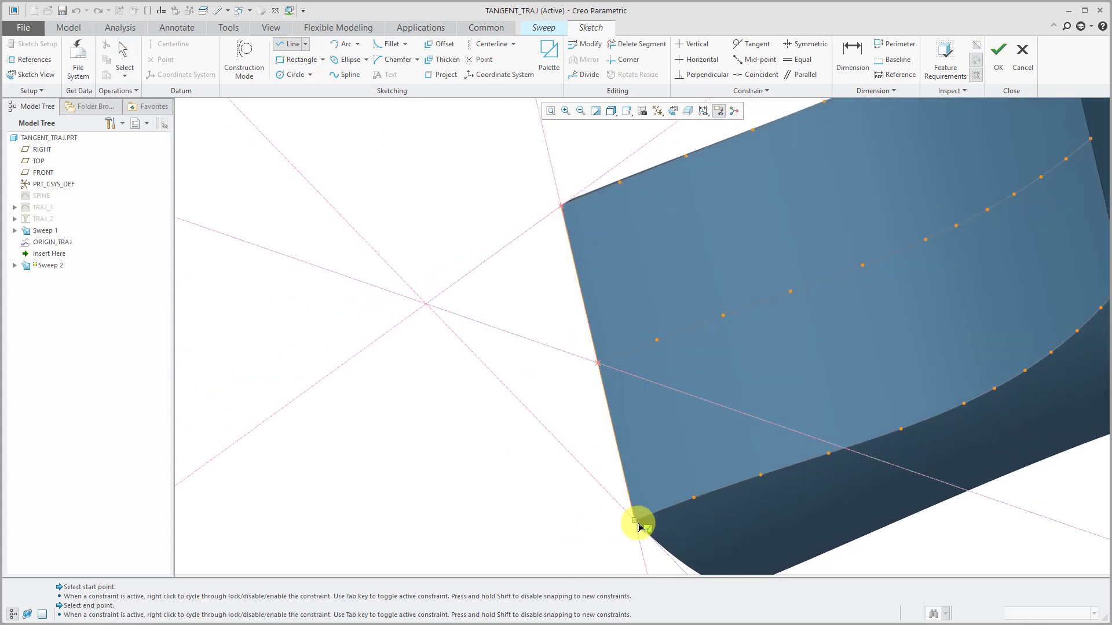
{"action": "middle_click", "coordinate": [560, 414]}
- Draw an arc bulging above the line between its two endpoints, tangent to the chain tangency centerlines at both ends
{"action": "middle_click_drag", "start_coordinate": [561, 411], "coordinate": [608, 365]}
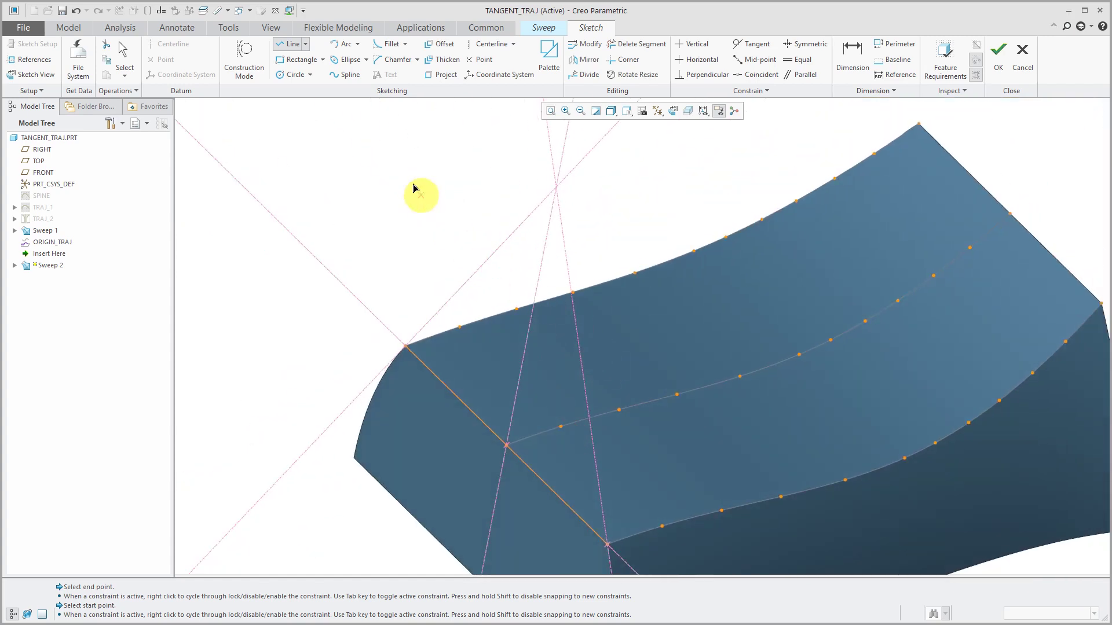
{"action": "left_click", "coordinate": [341, 44]}
{"action": "left_click", "coordinate": [412, 347]}
{"action": "left_click", "coordinate": [612, 552]}
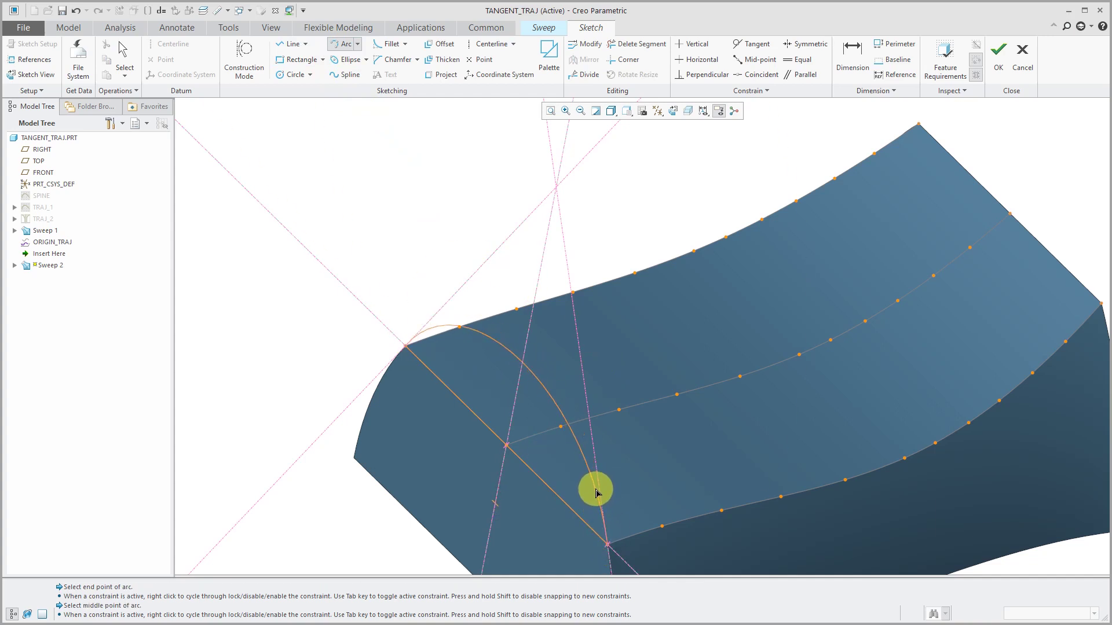
{"action": "middle_click_drag", "start_coordinate": [595, 479], "coordinate": [640, 474]}
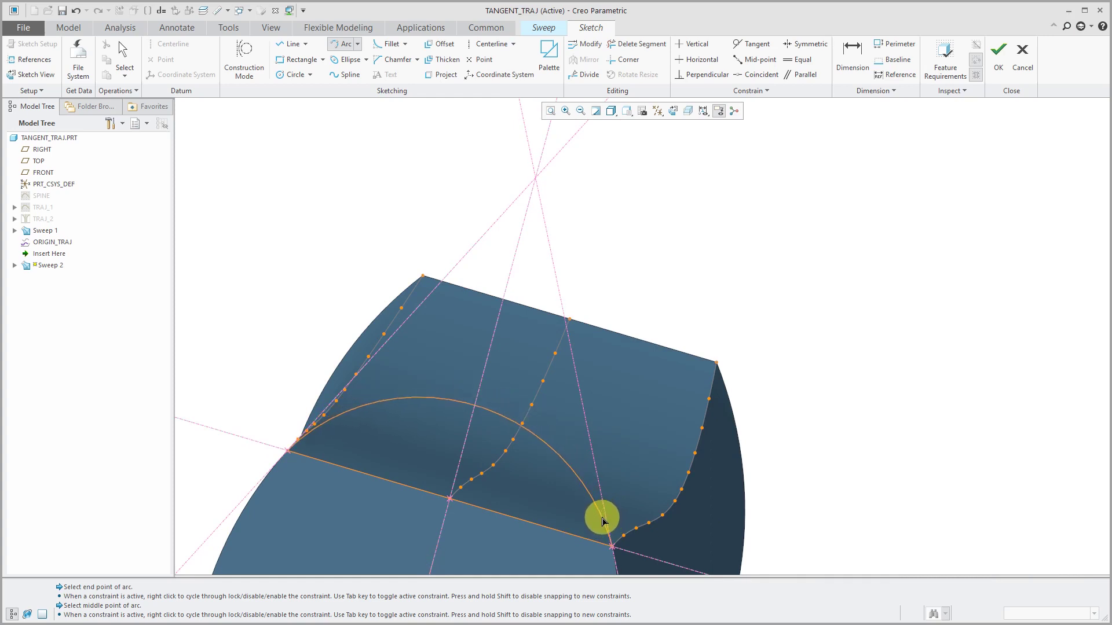
{"action": "left_click", "coordinate": [602, 520]}
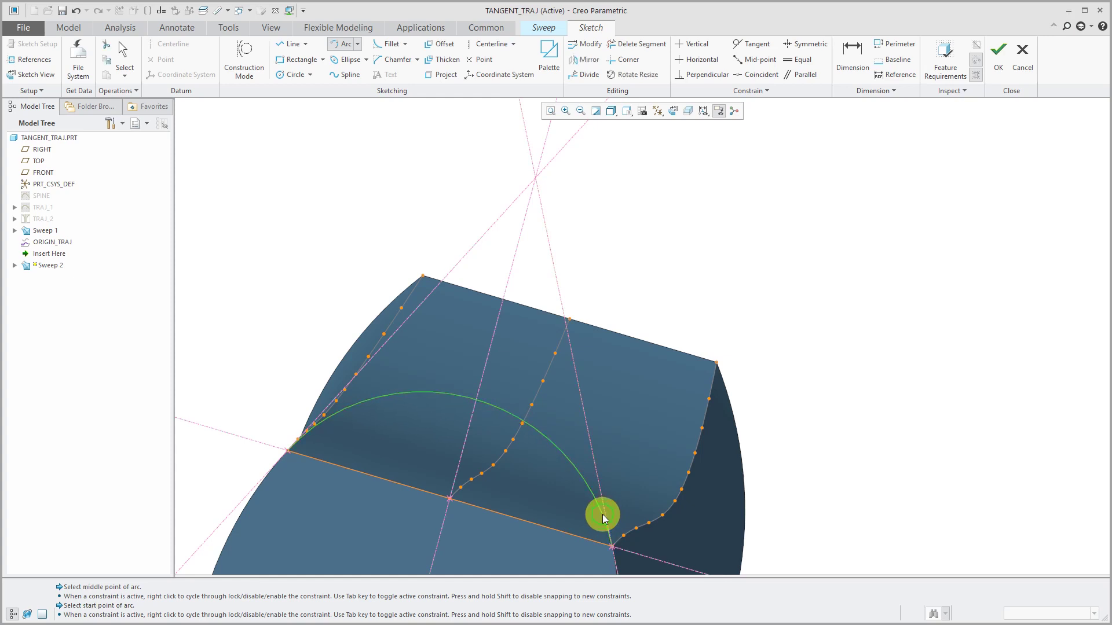
{"action": "middle_click", "coordinate": [822, 311]}
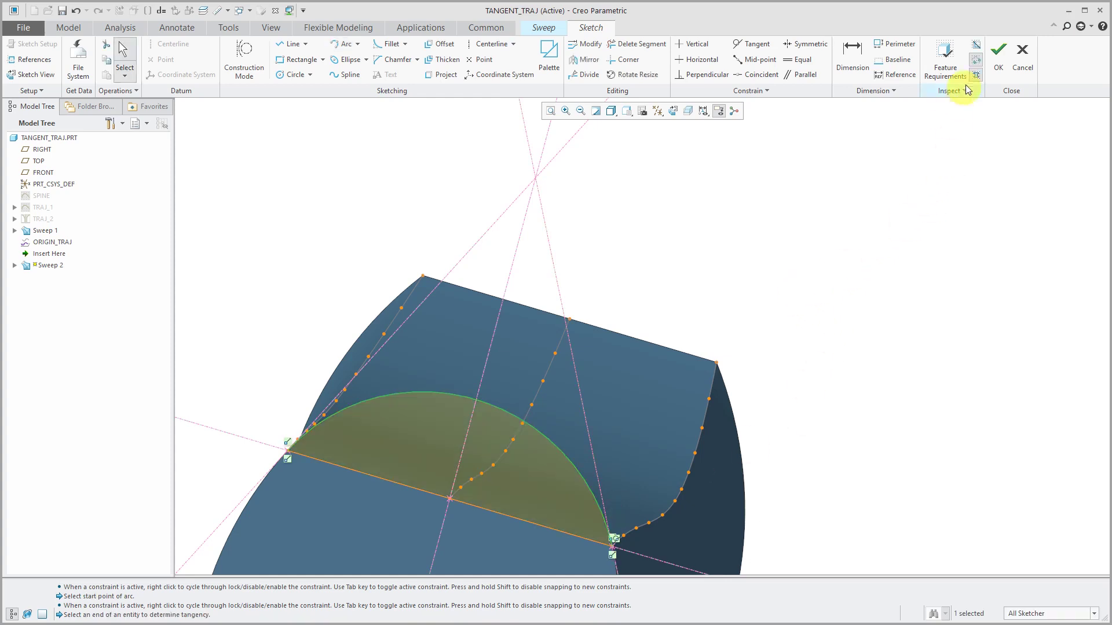
- Accept the section sketch, check the domed sweep preview, and complete the sweep
{"action": "left_click", "coordinate": [1006, 72]}
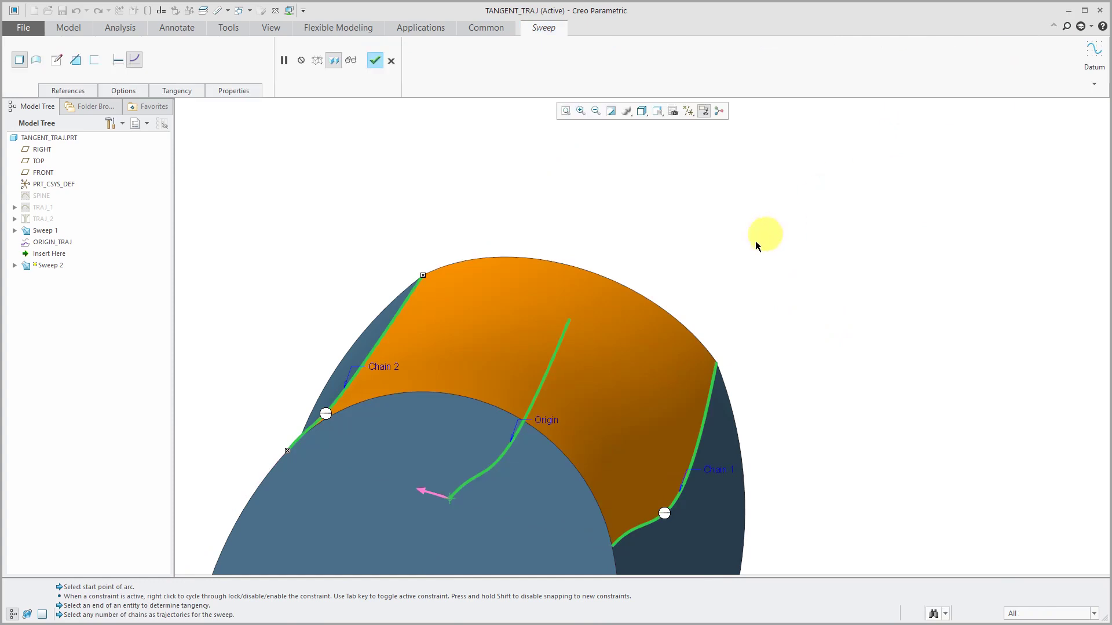
{"action": "mouse_move", "coordinate": [714, 275]}
{"action": "middle_mouse_down"}
{"action": "mouse_move", "coordinate": [727, 276]}
{"action": "mouse_move", "coordinate": [727, 303]}
{"action": "mouse_move", "coordinate": [672, 288]}
{"action": "mouse_move", "coordinate": [662, 314]}
{"action": "mouse_move", "coordinate": [674, 316]}
{"action": "middle_mouse_up"}
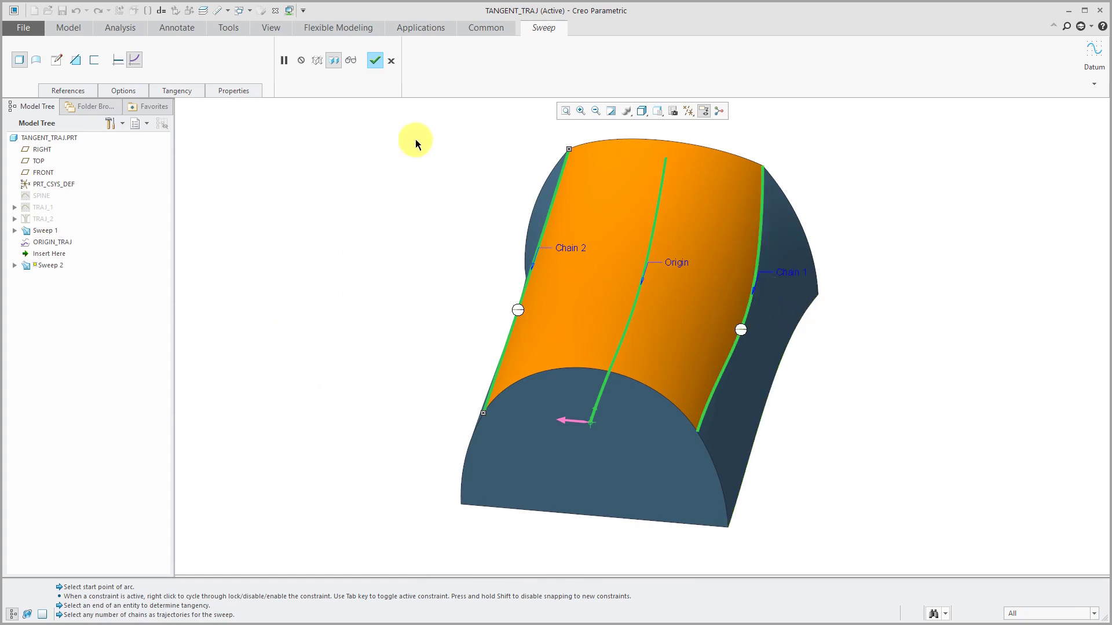
{"action": "left_click", "coordinate": [376, 60]}
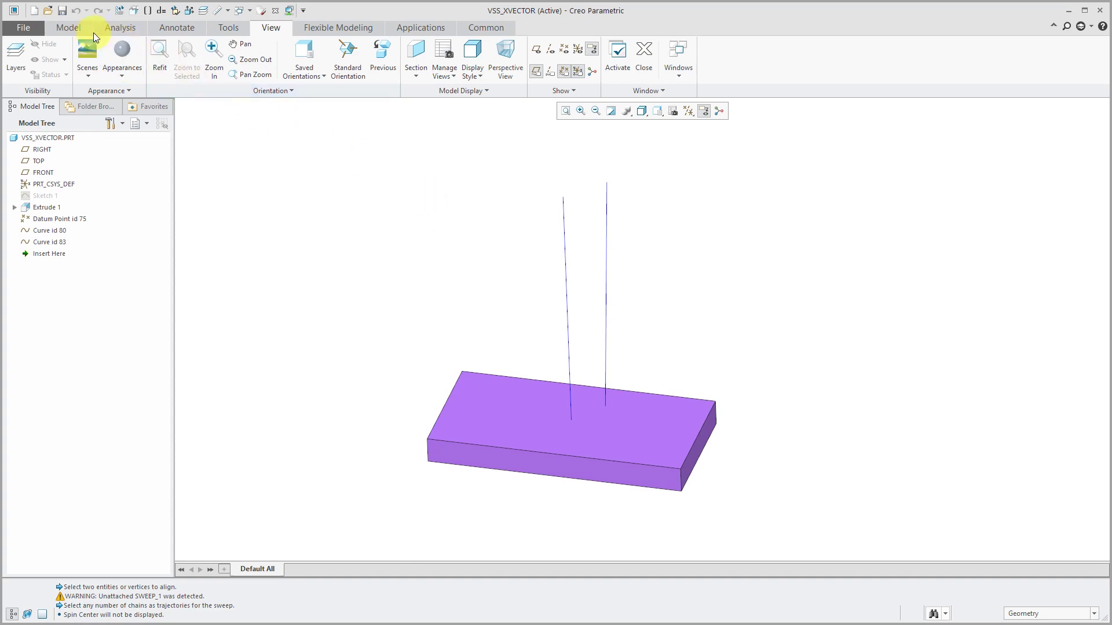
- Start a variable-section sweep with Curve id 80 or 83 nearest the block's front as Origin and the other vertical curve as Chain 1
{"action": "left_click", "coordinate": [69, 27]}
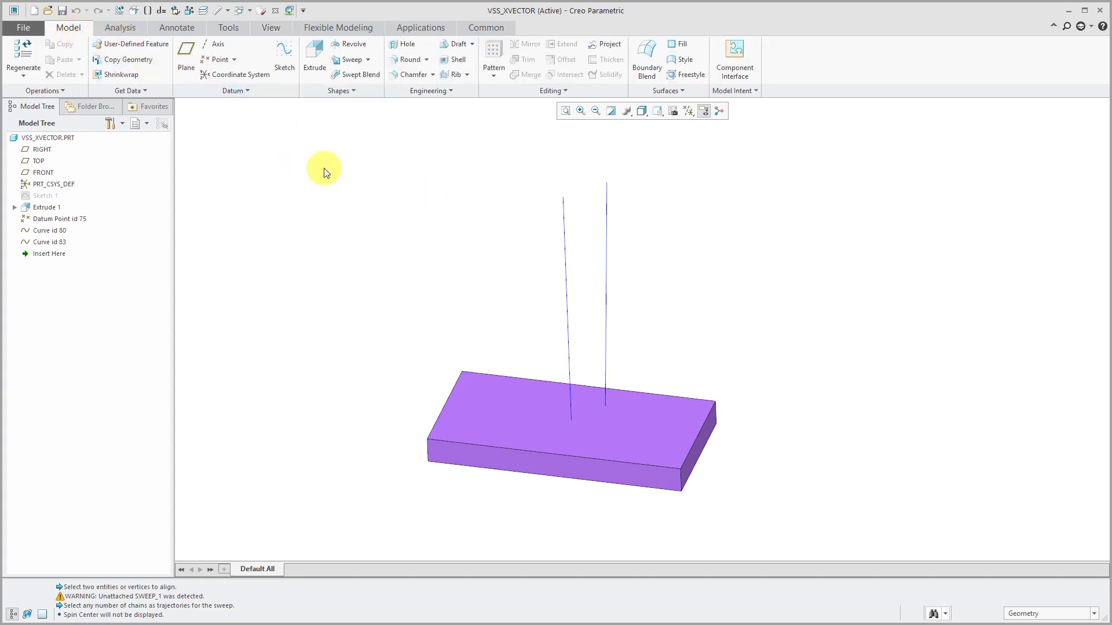
{"action": "left_click", "coordinate": [357, 61]}
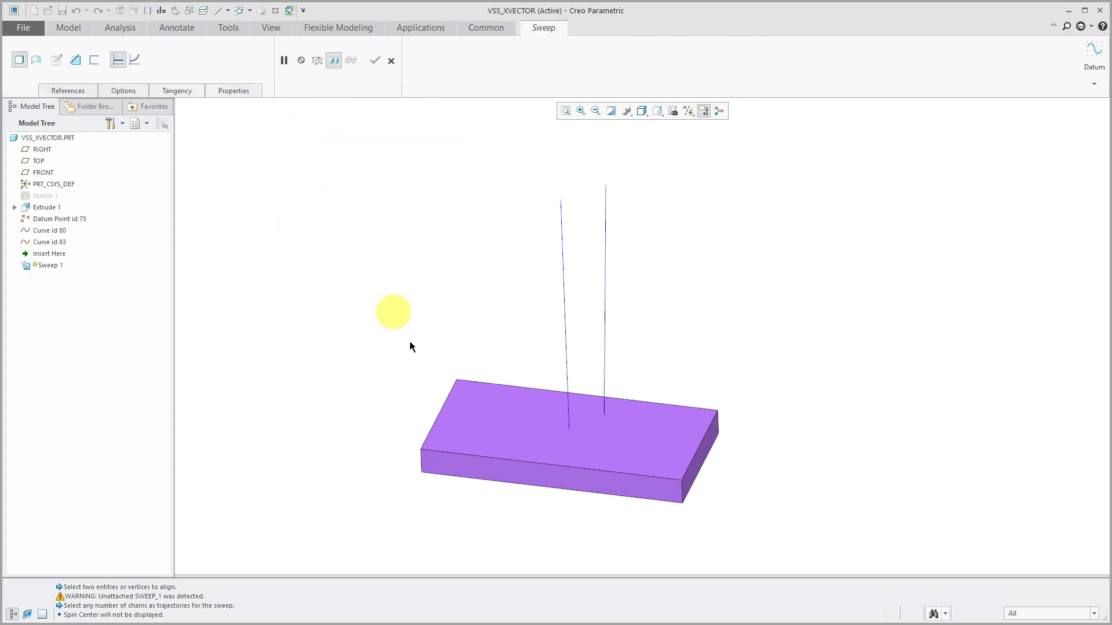
{"action": "left_click", "coordinate": [573, 341]}
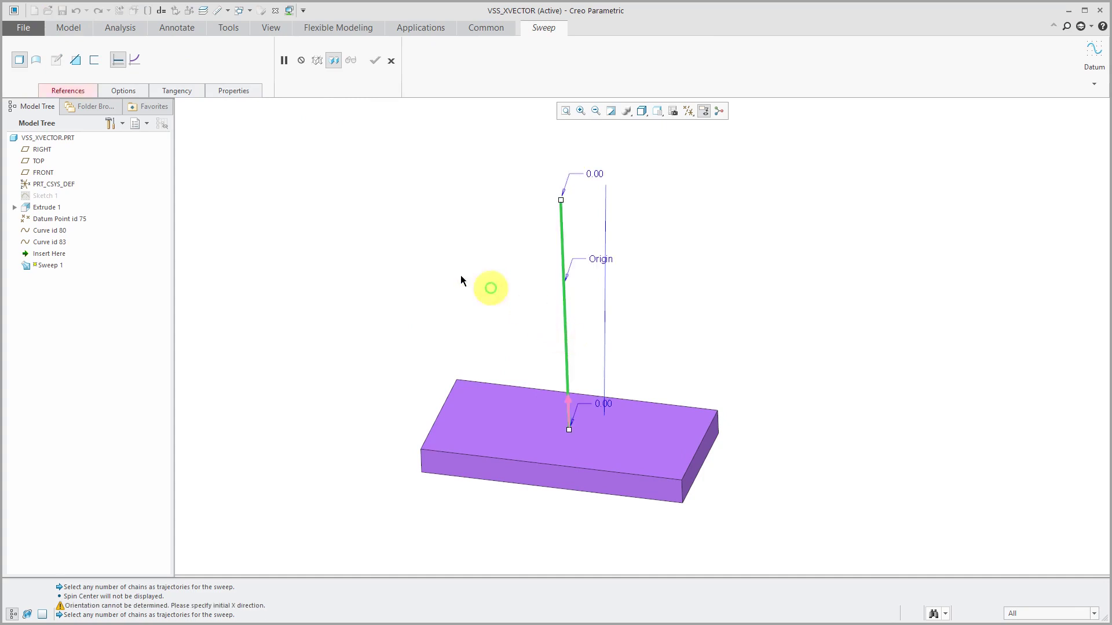
{"action": "left_click", "coordinate": [78, 91]}
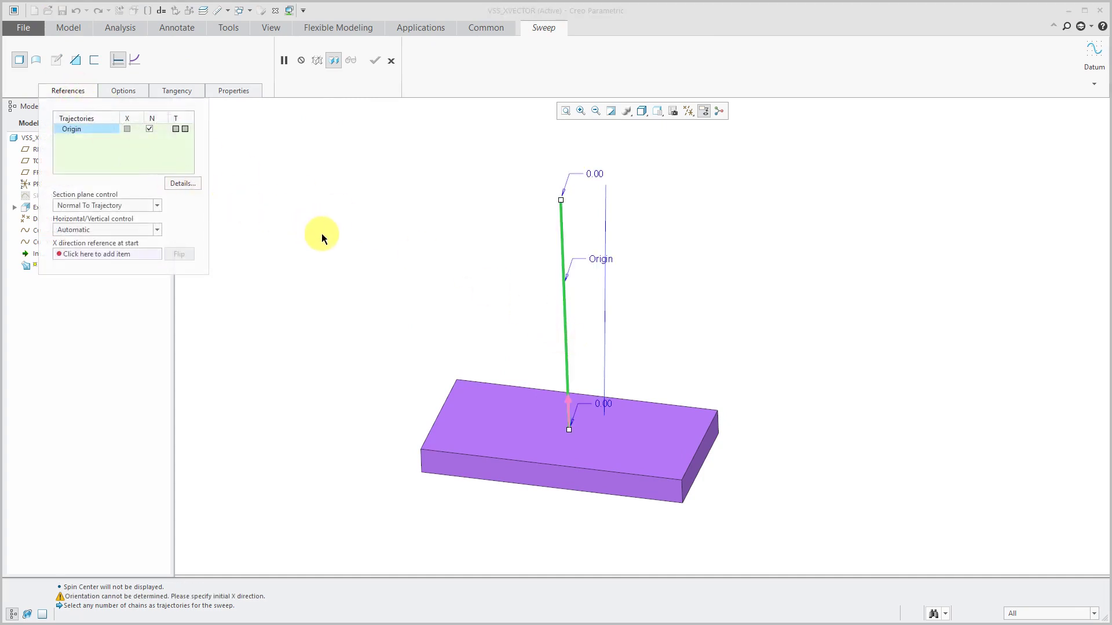
{"action": "left_click", "coordinate": [606, 339], "text": "ctrl"}
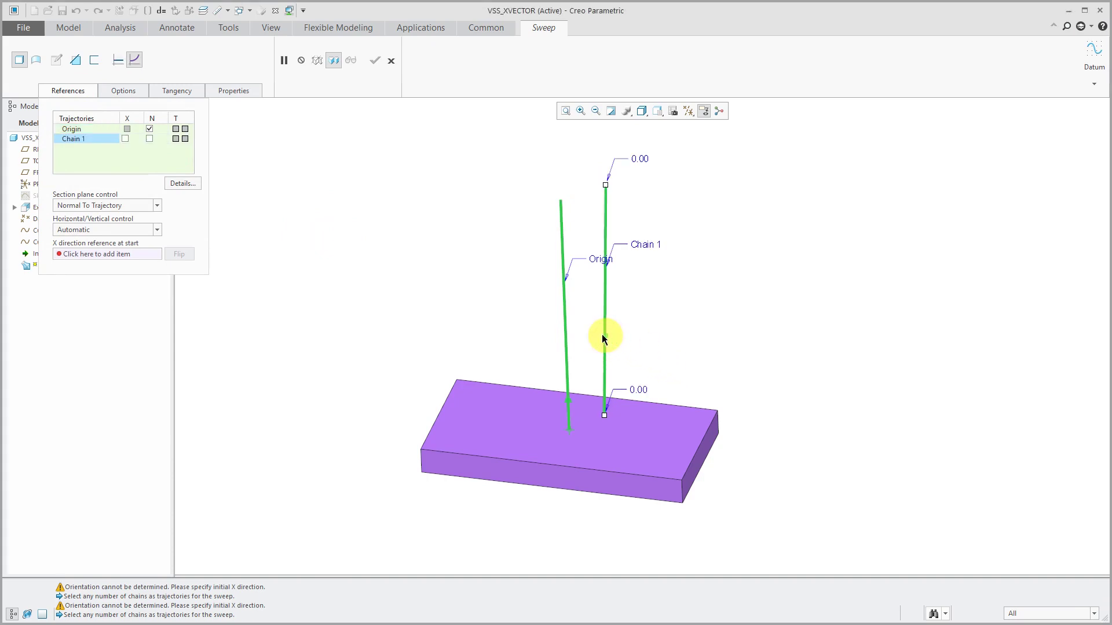
{"action": "left_click", "coordinate": [135, 61]}
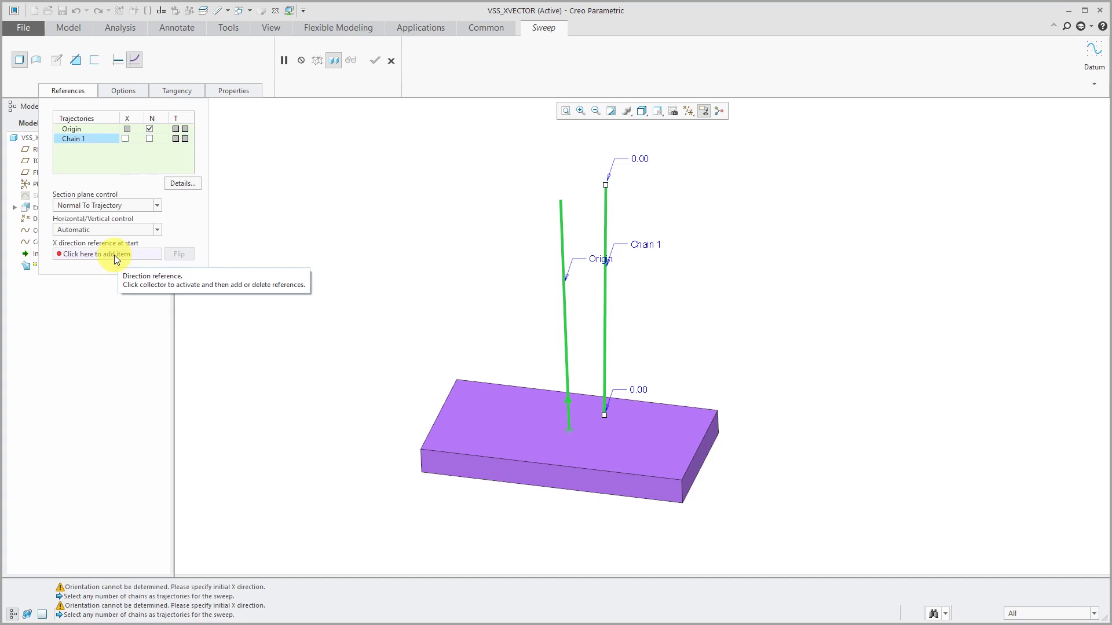
- Set the start X direction reference of the sweep to the visible short end face of the block
{"action": "right_click", "coordinate": [380, 254]}
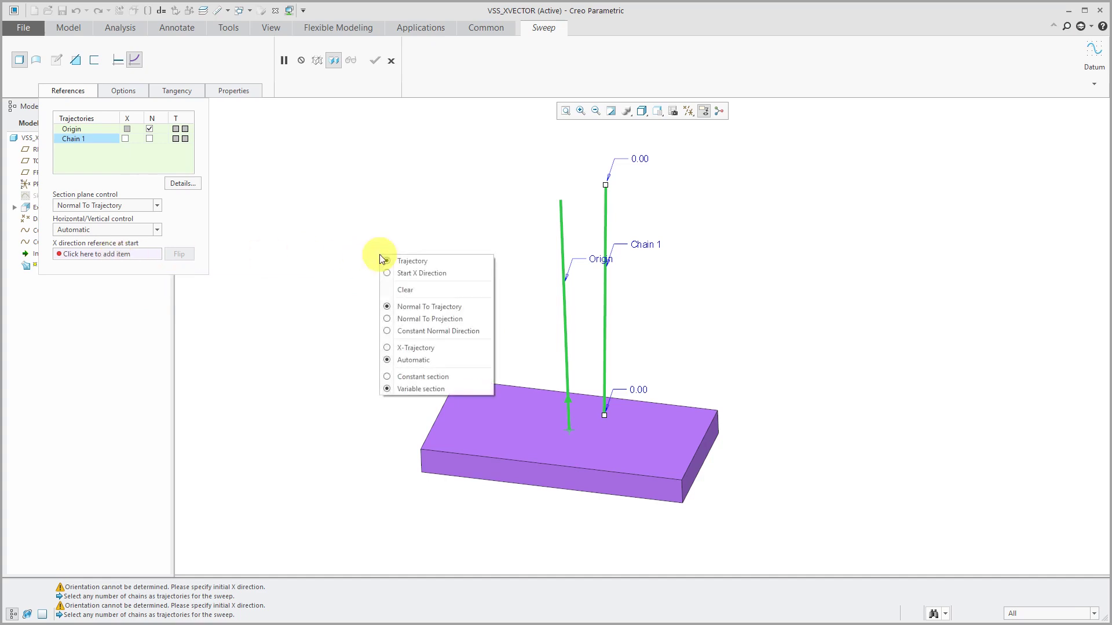
{"action": "left_click", "coordinate": [416, 274]}
{"action": "scroll", "coordinate": [705, 464], "scroll_direction": "down", "scroll_amount": 3}
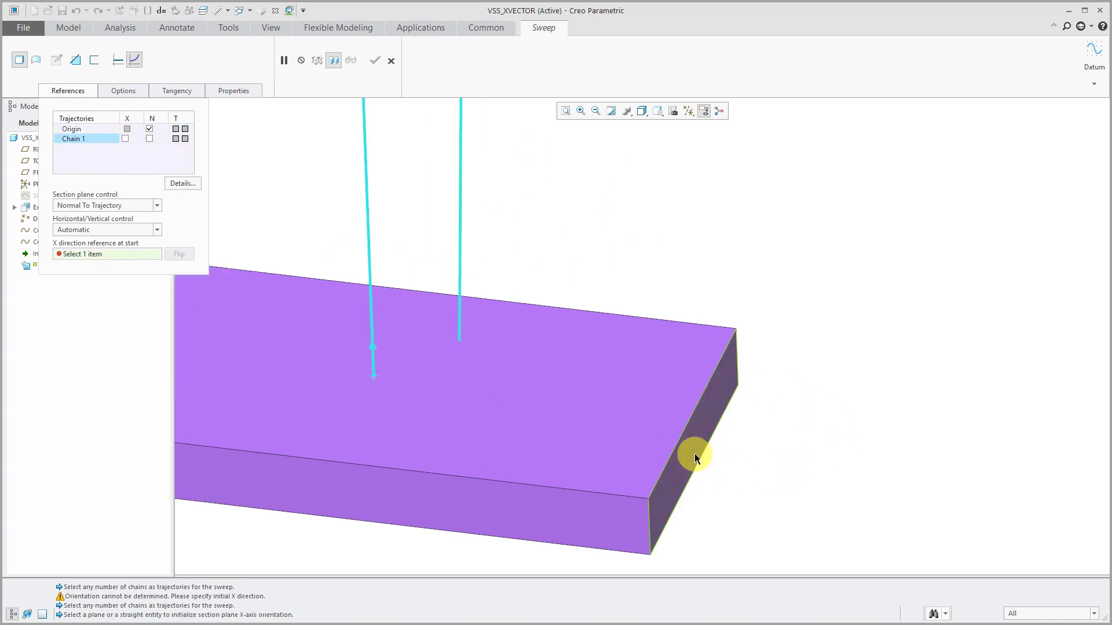
{"action": "left_click", "coordinate": [693, 453]}
{"action": "scroll", "coordinate": [693, 453], "scroll_direction": "up", "scroll_amount": 3}
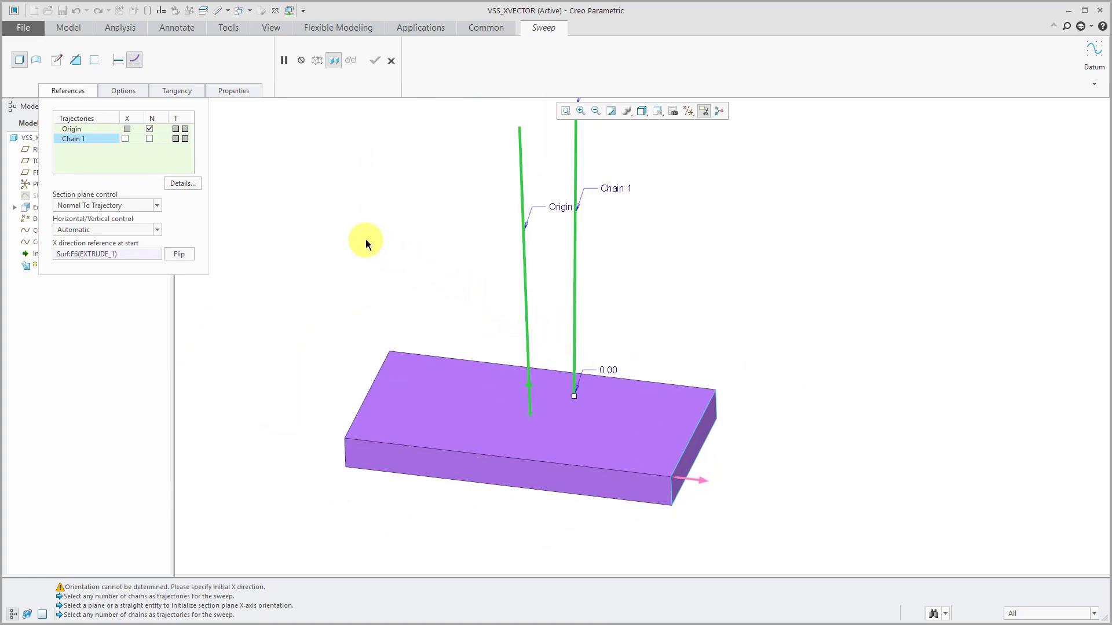
- Sketch a rectangular section about 28 by 12 with one corner at the origin trajectory's start point, and accept the sketch
{"action": "right_click", "coordinate": [379, 219]}
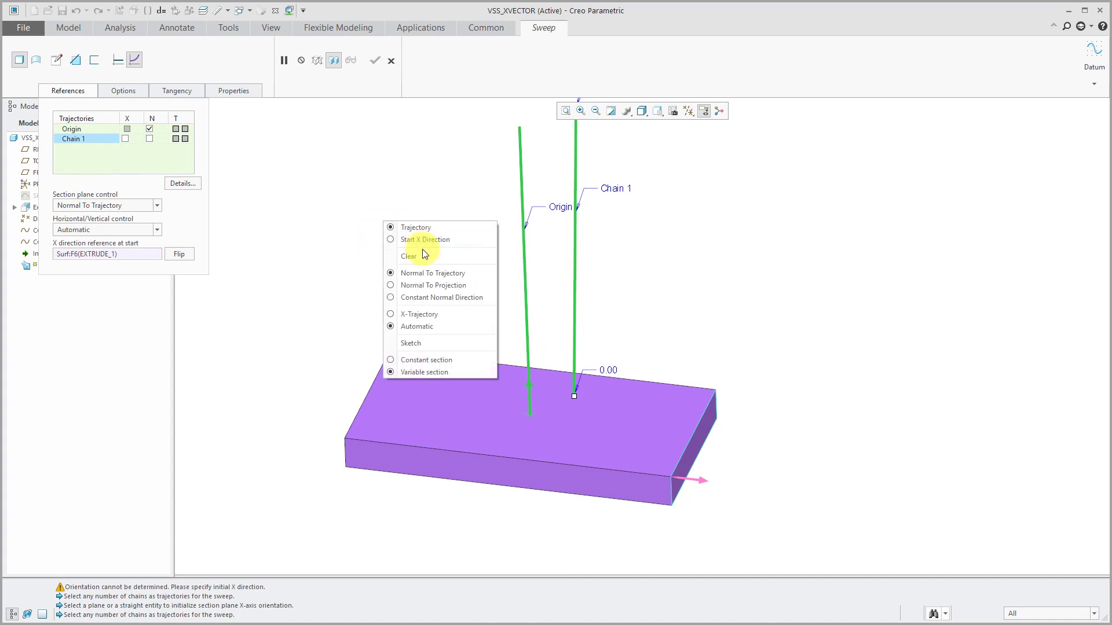
{"action": "left_click", "coordinate": [428, 346]}
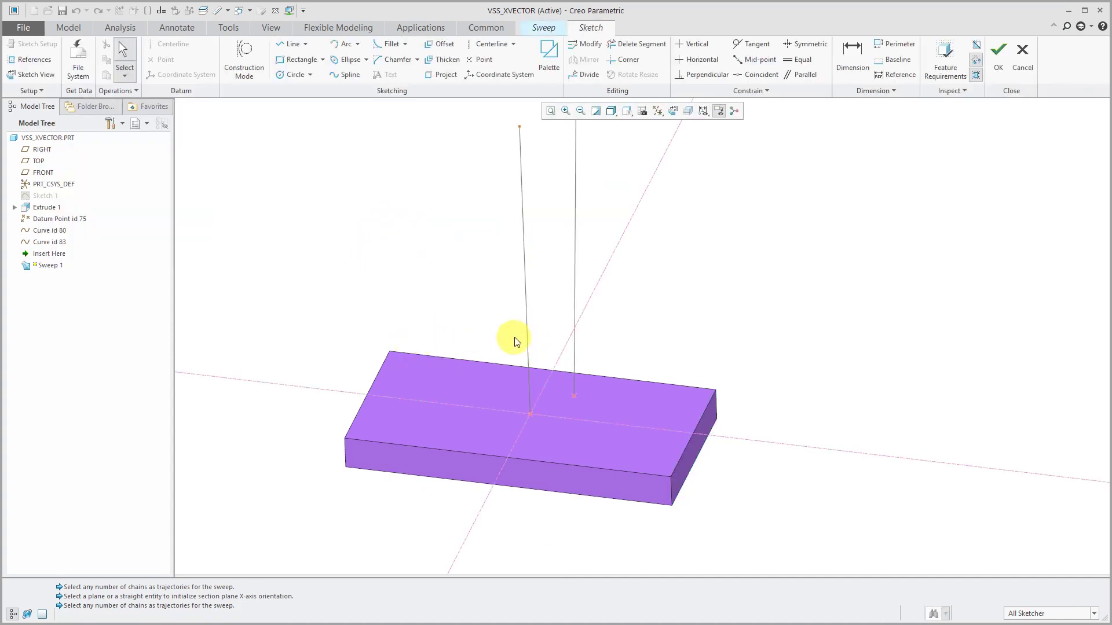
{"action": "mouse_move", "coordinate": [538, 344]}
{"action": "middle_mouse_down"}
{"action": "mouse_move", "coordinate": [546, 377]}
{"action": "mouse_move", "coordinate": [514, 367]}
{"action": "mouse_move", "coordinate": [525, 373]}
{"action": "middle_mouse_up"}
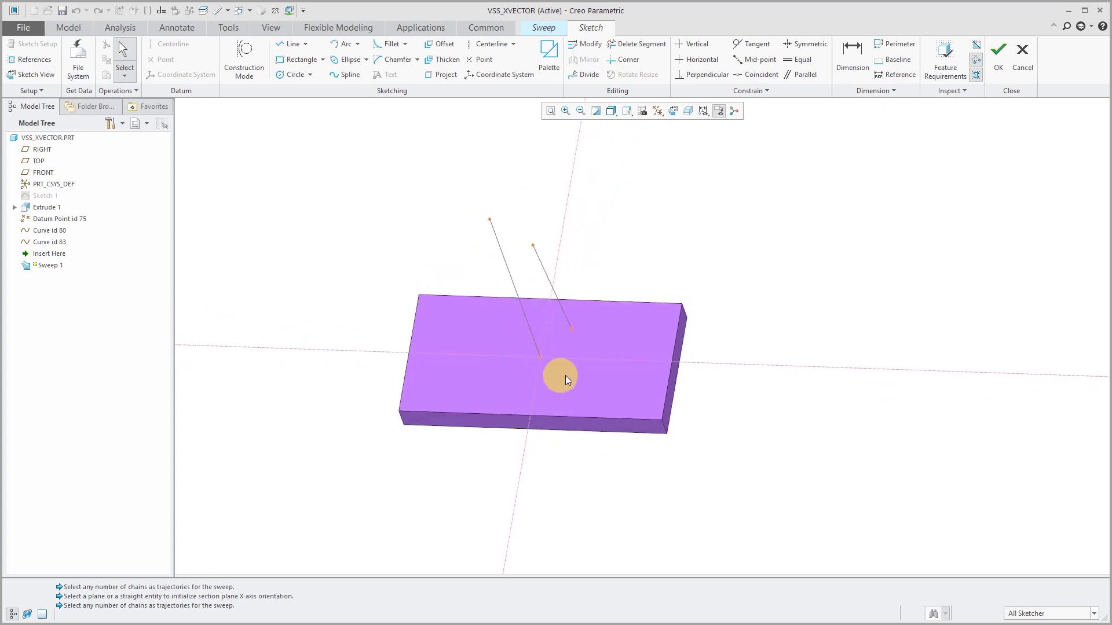
{"action": "scroll", "coordinate": [585, 374], "scroll_direction": "up", "scroll_amount": 3}
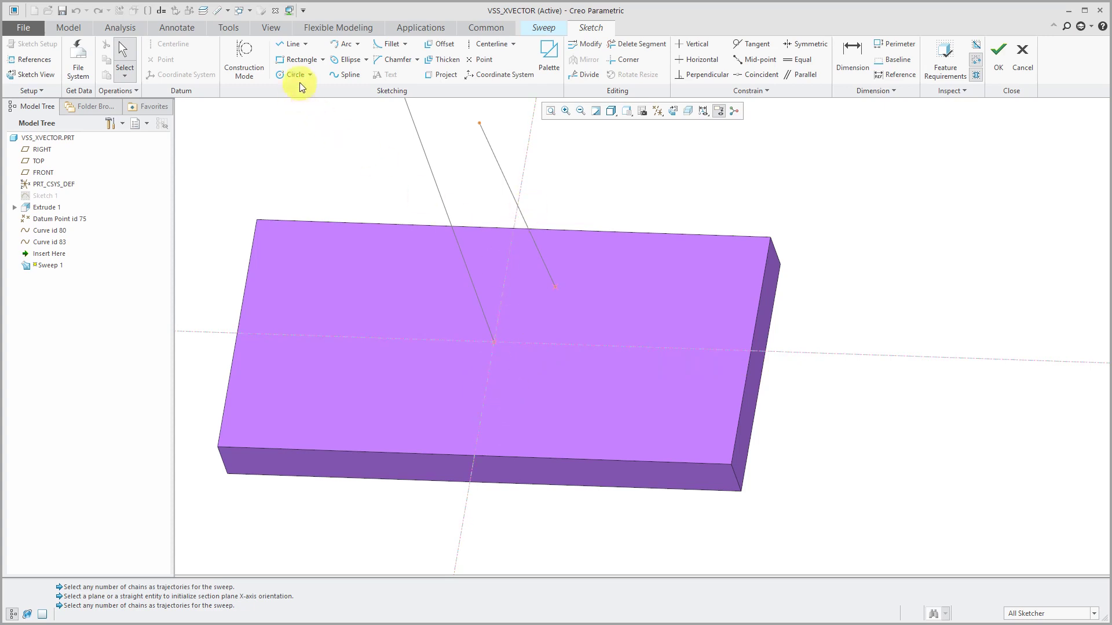
{"action": "left_click", "coordinate": [298, 61]}
{"action": "left_click", "coordinate": [494, 343]}
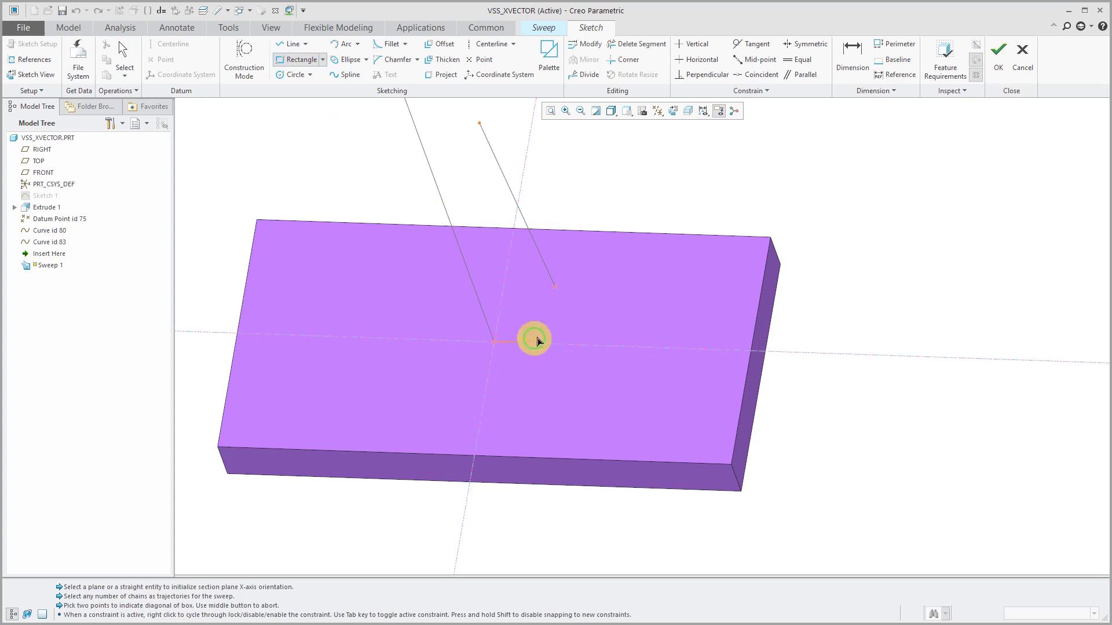
{"action": "left_click", "coordinate": [570, 319]}
{"action": "middle_click", "coordinate": [863, 288]}
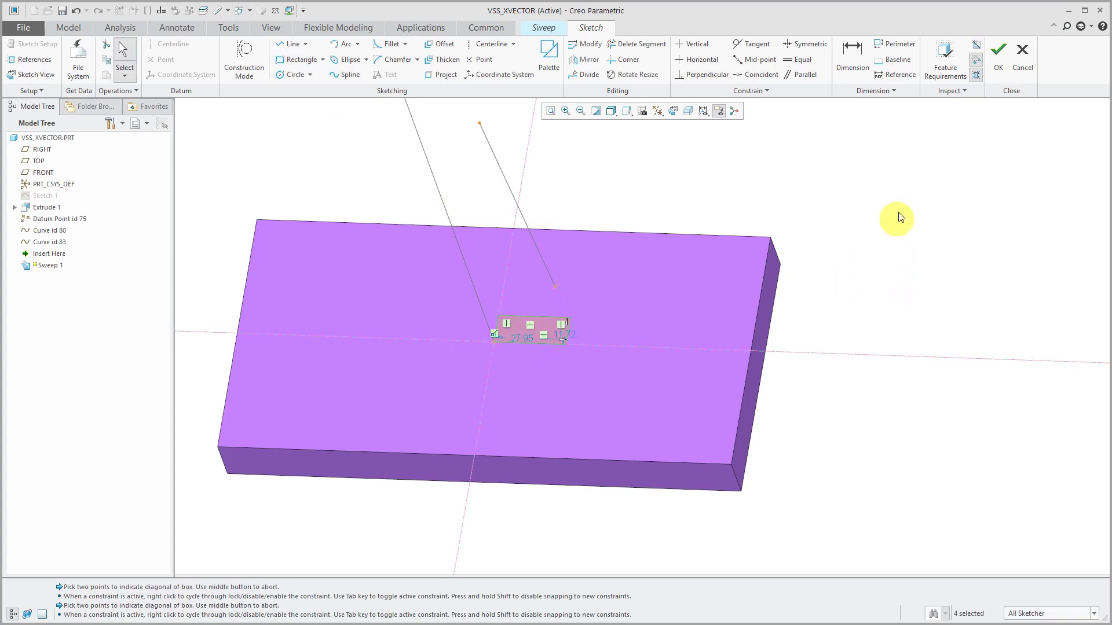
{"action": "left_click", "coordinate": [996, 60]}
- Make Chain 1 the X-trajectory of the sweep and examine the resulting twist from several angles
{"action": "middle_click_drag", "start_coordinate": [589, 412], "coordinate": [568, 391]}
{"action": "mouse_move", "coordinate": [572, 351]}
{"action": "middle_mouse_down"}
{"action": "mouse_move", "coordinate": [536, 348]}
{"action": "mouse_move", "coordinate": [620, 355]}
{"action": "mouse_move", "coordinate": [561, 349]}
{"action": "mouse_move", "coordinate": [575, 351]}
{"action": "middle_mouse_up"}
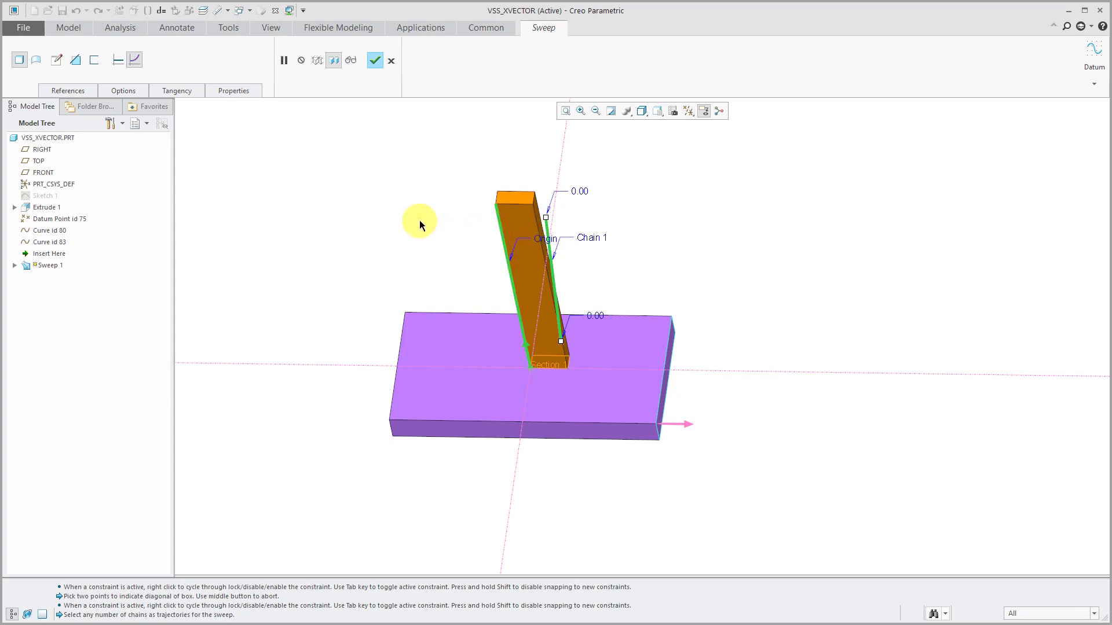
{"action": "left_click", "coordinate": [79, 92]}
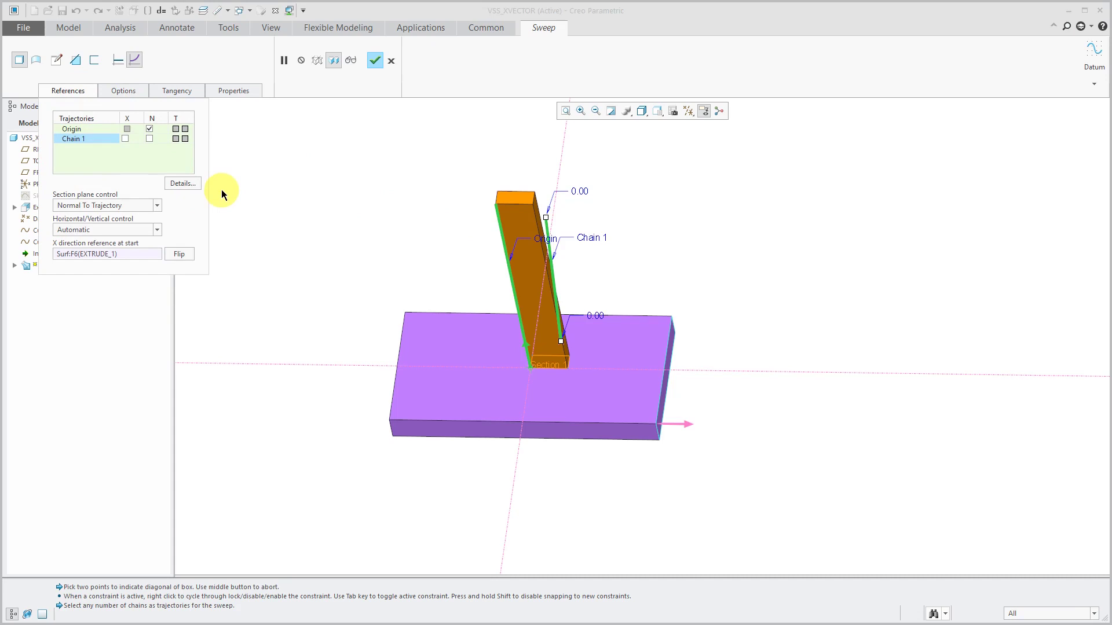
{"action": "mouse_move", "coordinate": [493, 331]}
{"action": "middle_mouse_down"}
{"action": "mouse_move", "coordinate": [512, 325]}
{"action": "mouse_move", "coordinate": [498, 321]}
{"action": "middle_mouse_up"}
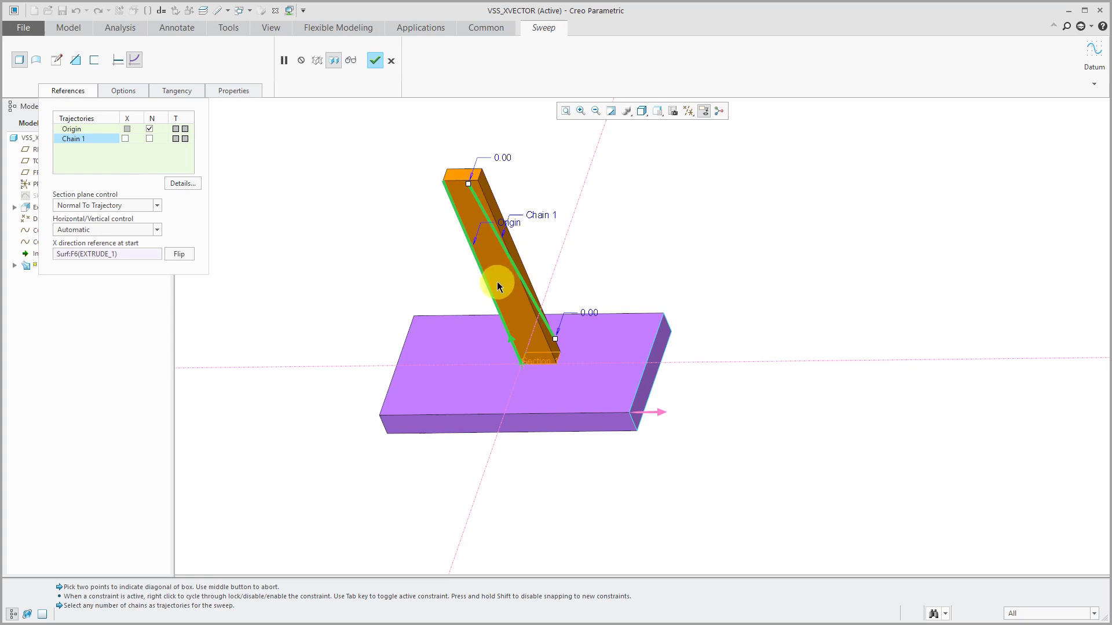
{"action": "middle_click_drag", "start_coordinate": [537, 312], "coordinate": [537, 317]}
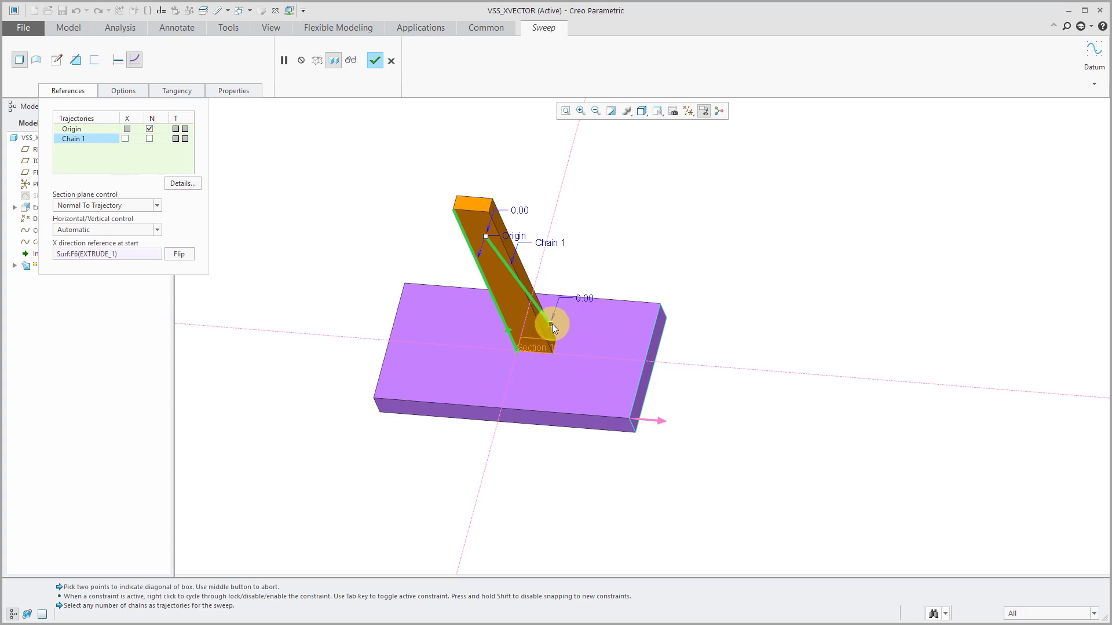
{"action": "left_click", "coordinate": [125, 139]}
{"action": "middle_click_drag", "start_coordinate": [495, 286], "coordinate": [513, 315]}
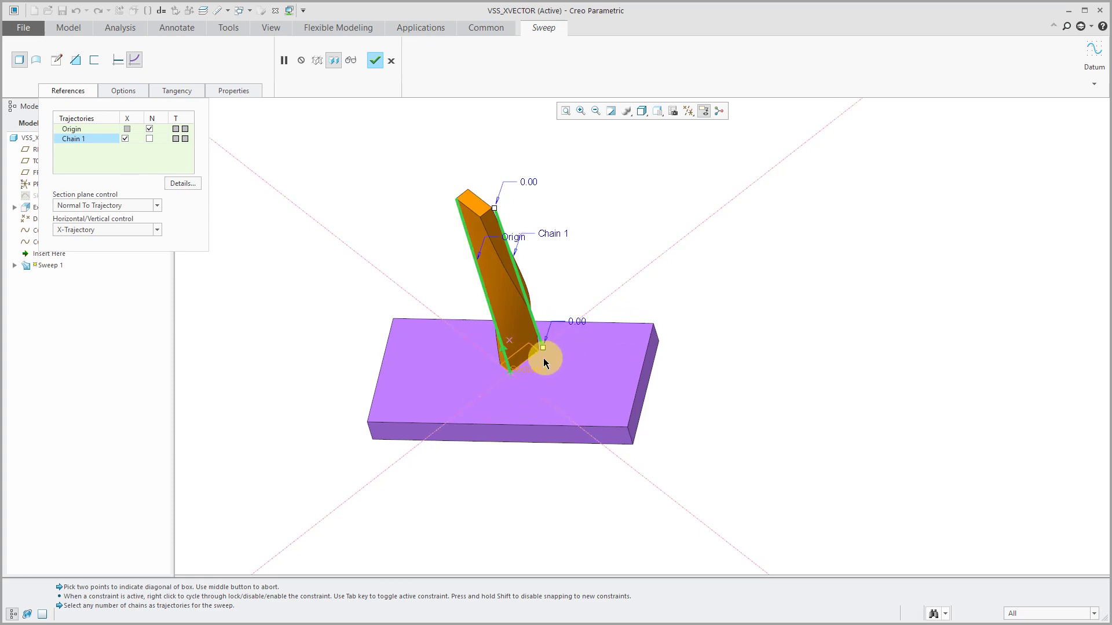
{"action": "middle_click_drag", "start_coordinate": [519, 360], "coordinate": [551, 325]}
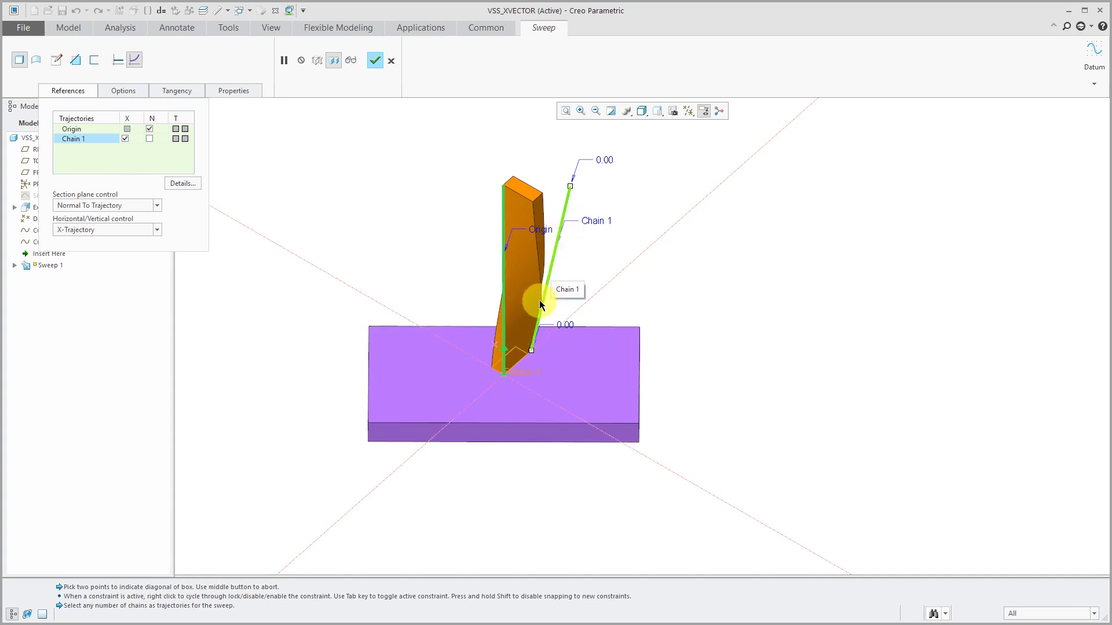
{"action": "middle_click_drag", "start_coordinate": [542, 311], "coordinate": [566, 307]}
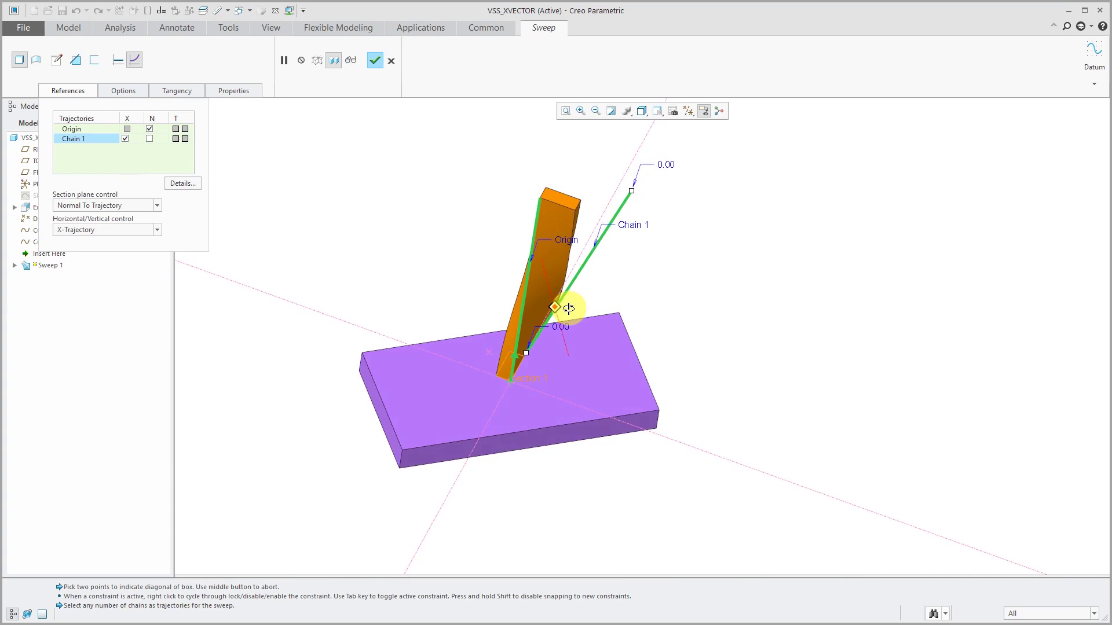
{"action": "scroll", "coordinate": [546, 204], "scroll_direction": "up", "scroll_amount": 3}
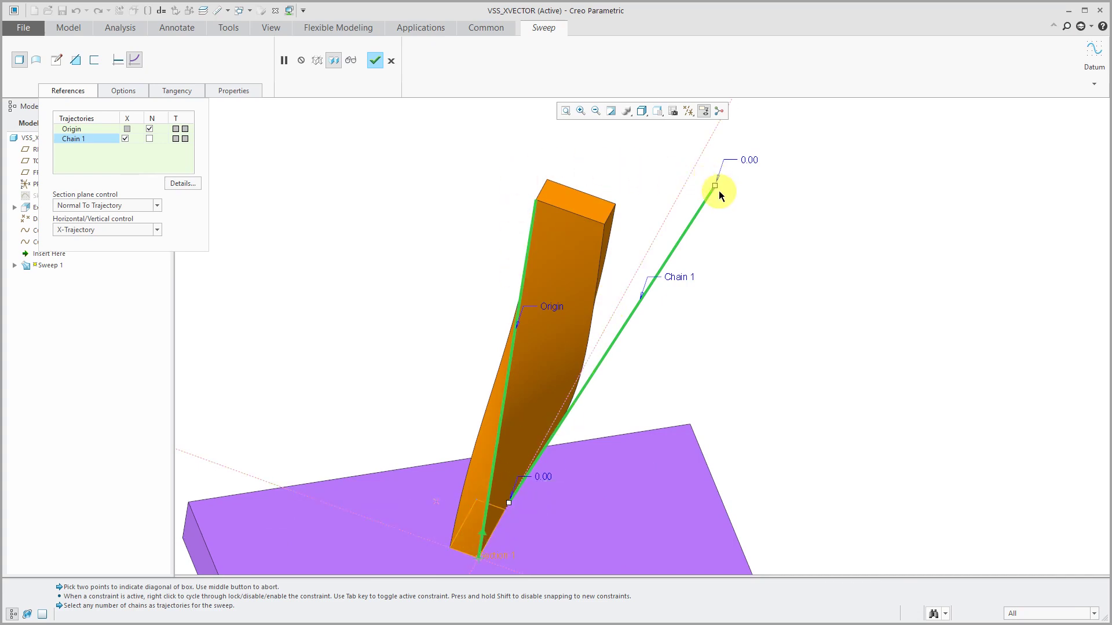
{"action": "middle_click_drag", "start_coordinate": [655, 192], "coordinate": [675, 195]}
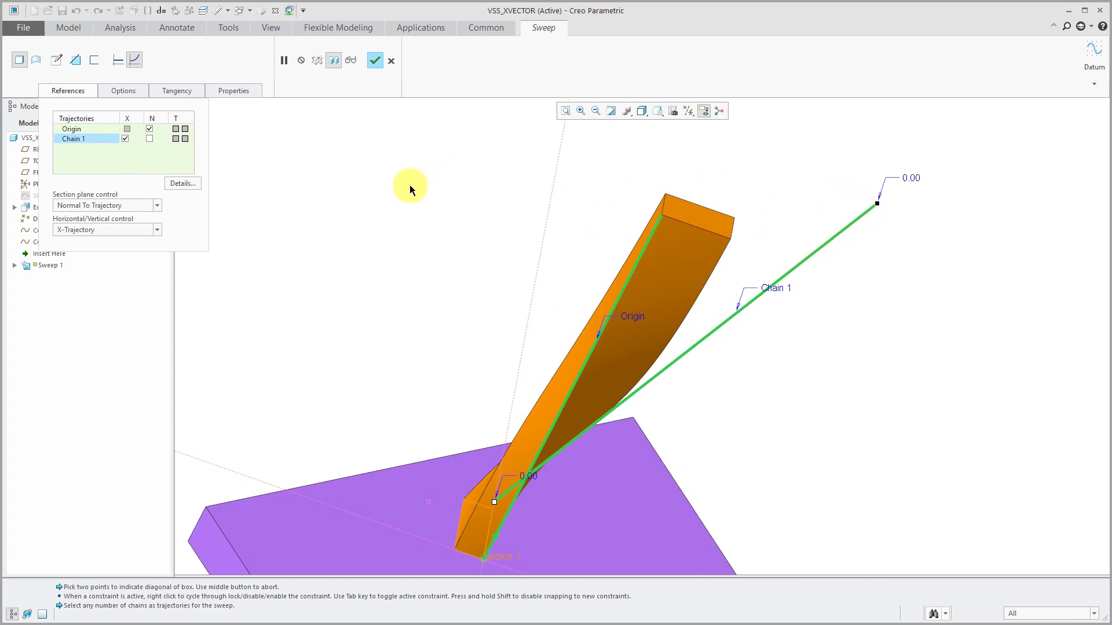
- Reopen the section sketch and make the rectangle's free corner coincident with Chain 1's start point, deleting the conflicting Horizontal constraint
{"action": "left_click", "coordinate": [341, 212]}
{"action": "right_click", "coordinate": [341, 211]}
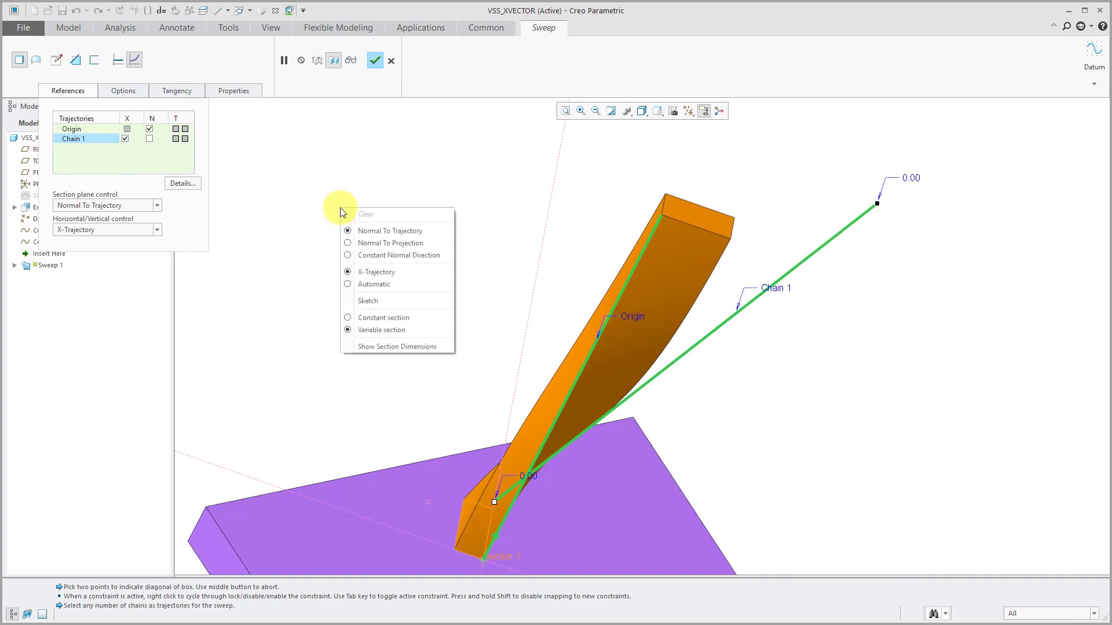
{"action": "left_click", "coordinate": [376, 301]}
{"action": "scroll", "coordinate": [533, 283], "scroll_direction": "up", "scroll_amount": 5}
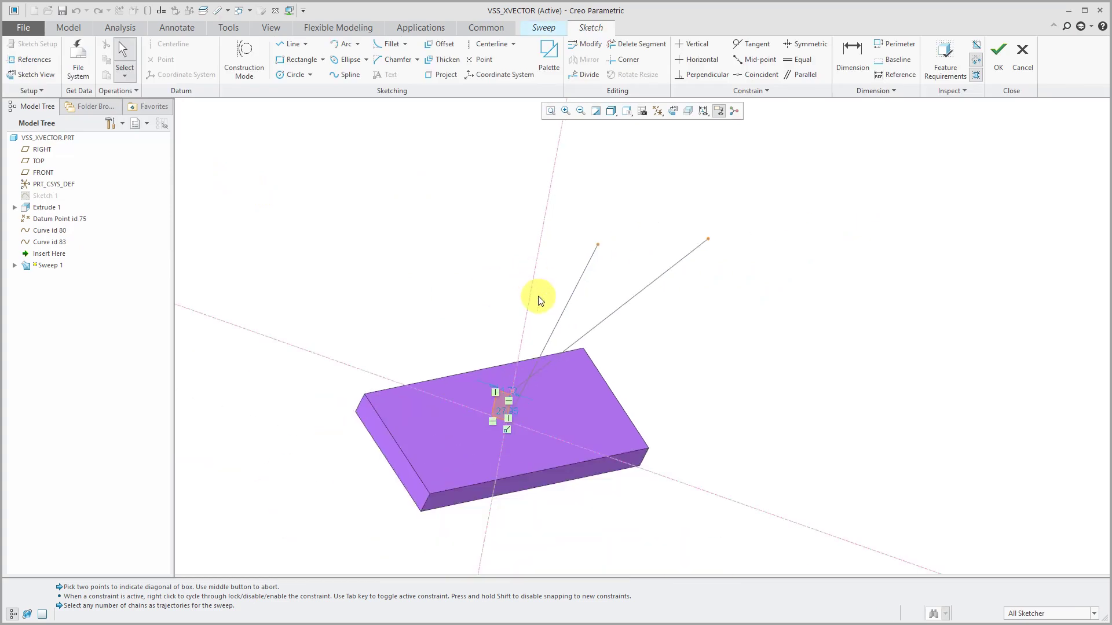
{"action": "mouse_move", "coordinate": [520, 308]}
{"action": "middle_mouse_down"}
{"action": "mouse_move", "coordinate": [402, 258]}
{"action": "mouse_move", "coordinate": [428, 261]}
{"action": "mouse_move", "coordinate": [441, 301]}
{"action": "mouse_move", "coordinate": [370, 342]}
{"action": "middle_mouse_up"}
{"action": "scroll", "coordinate": [441, 347], "scroll_direction": "down", "scroll_amount": 6}
{"action": "scroll", "coordinate": [445, 341], "scroll_direction": "down", "scroll_amount": 2}
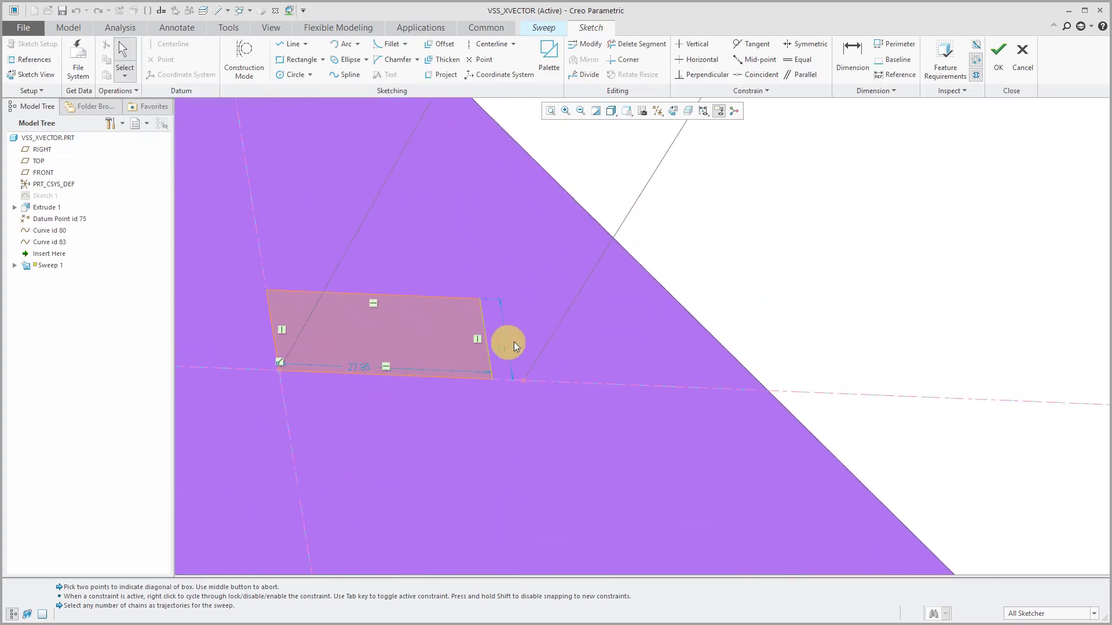
{"action": "left_click", "coordinate": [762, 76]}
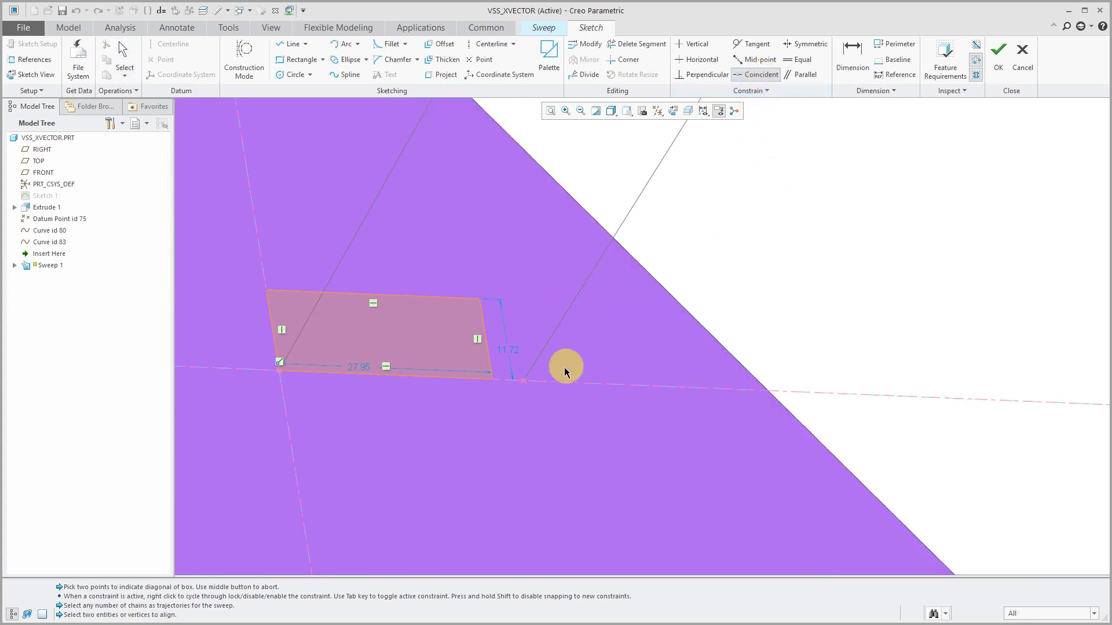
{"action": "left_click", "coordinate": [494, 379]}
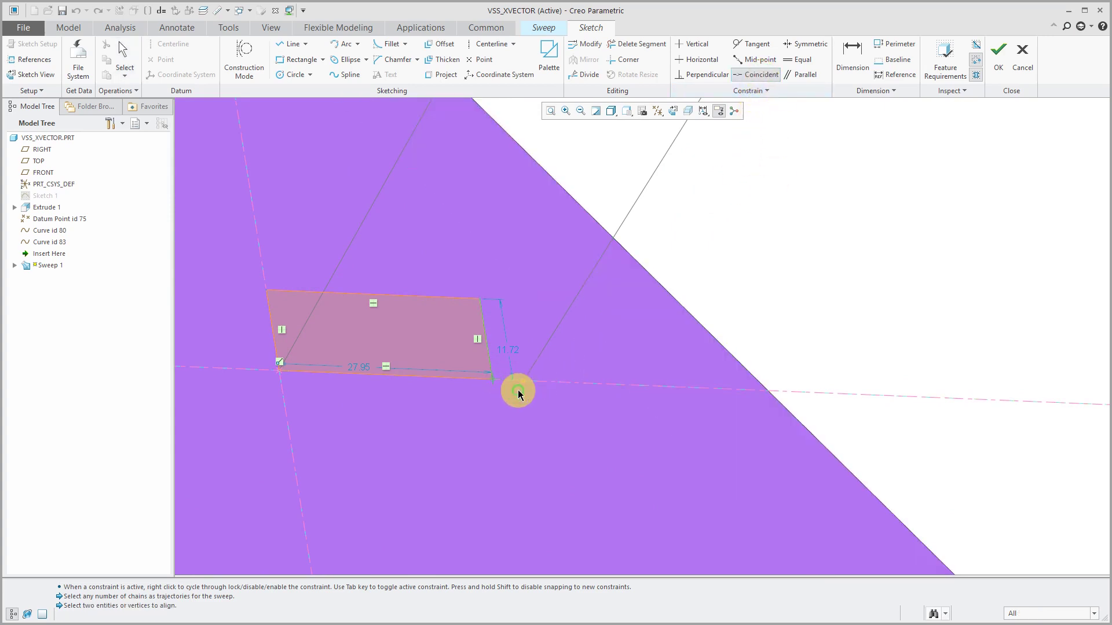
{"action": "left_click", "coordinate": [523, 381]}
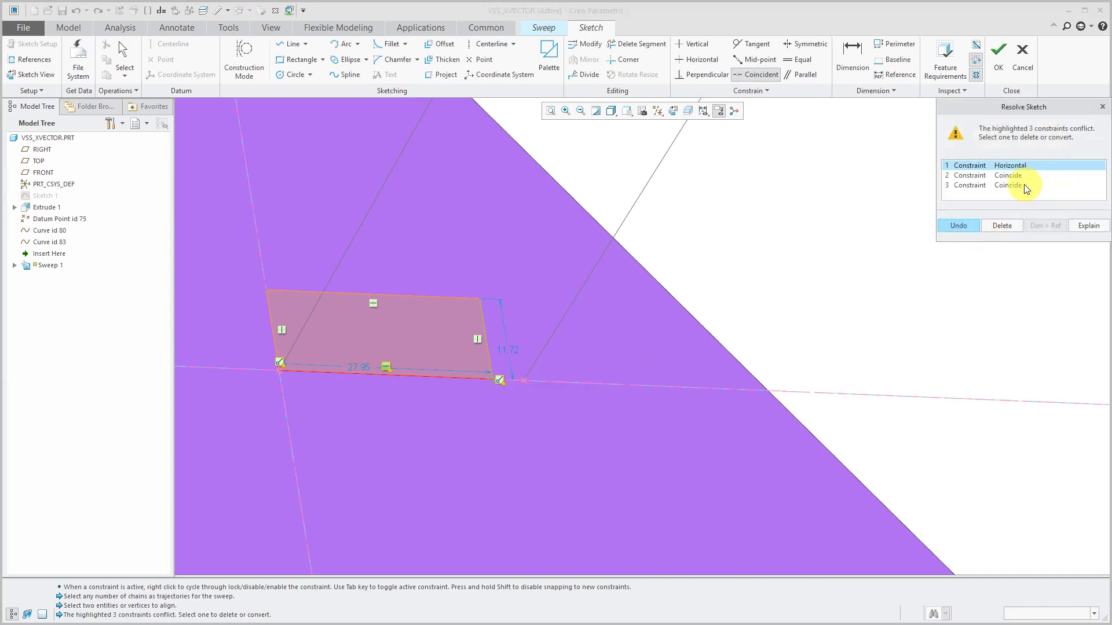
{"action": "left_click", "coordinate": [1002, 226]}
- Pick the rectangle's corner and the Chain 1 curve for coincidence, accept the section sketch, and inspect the updated sweep preview
{"action": "middle_click_drag", "start_coordinate": [768, 331], "coordinate": [483, 385]}
{"action": "scroll", "coordinate": [458, 392], "scroll_direction": "up", "scroll_amount": 3}
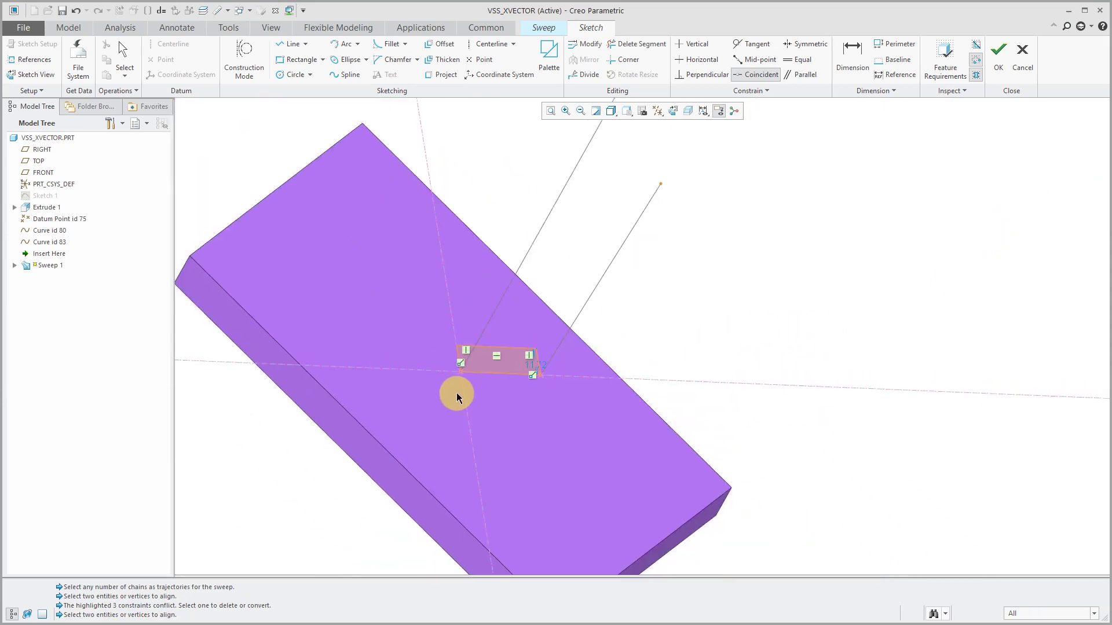
{"action": "left_click", "coordinate": [533, 375]}
{"action": "left_click", "coordinate": [608, 273]}
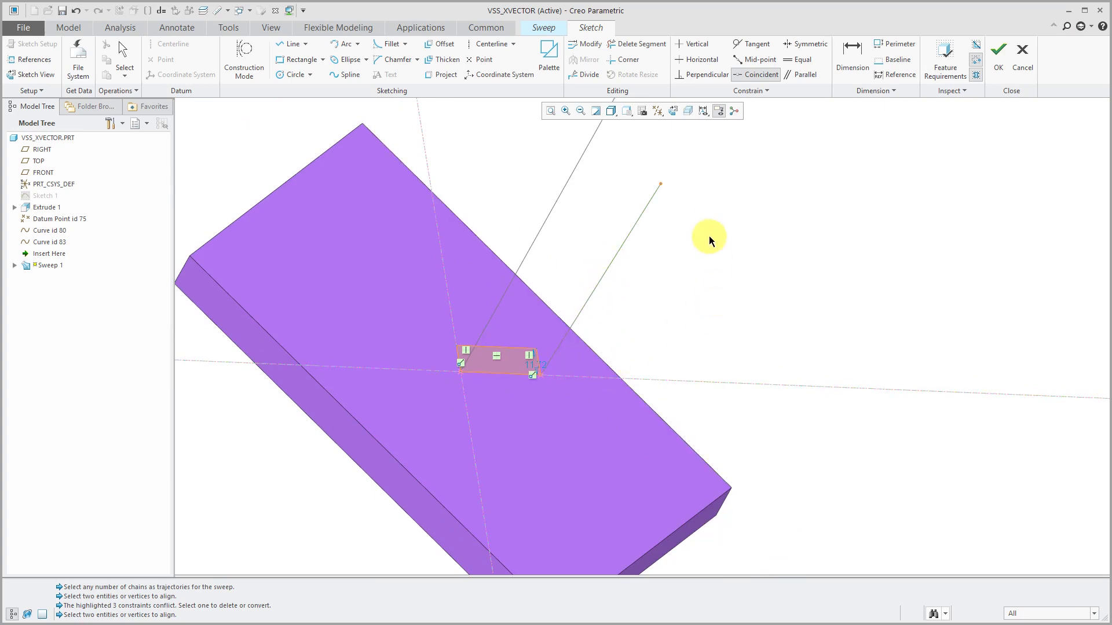
{"action": "left_click", "coordinate": [999, 65]}
{"action": "mouse_move", "coordinate": [546, 360]}
{"action": "middle_mouse_down"}
{"action": "mouse_move", "coordinate": [546, 340]}
{"action": "mouse_move", "coordinate": [619, 313]}
{"action": "mouse_move", "coordinate": [590, 370]}
{"action": "middle_mouse_up"}
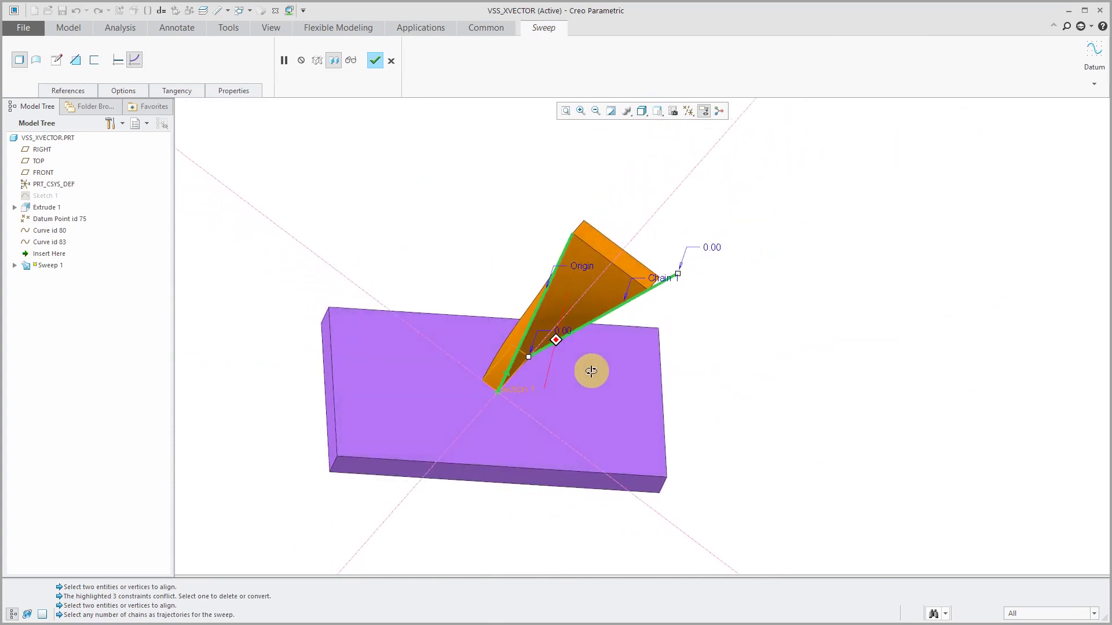
{"action": "middle_click_drag", "start_coordinate": [637, 310], "coordinate": [602, 284]}
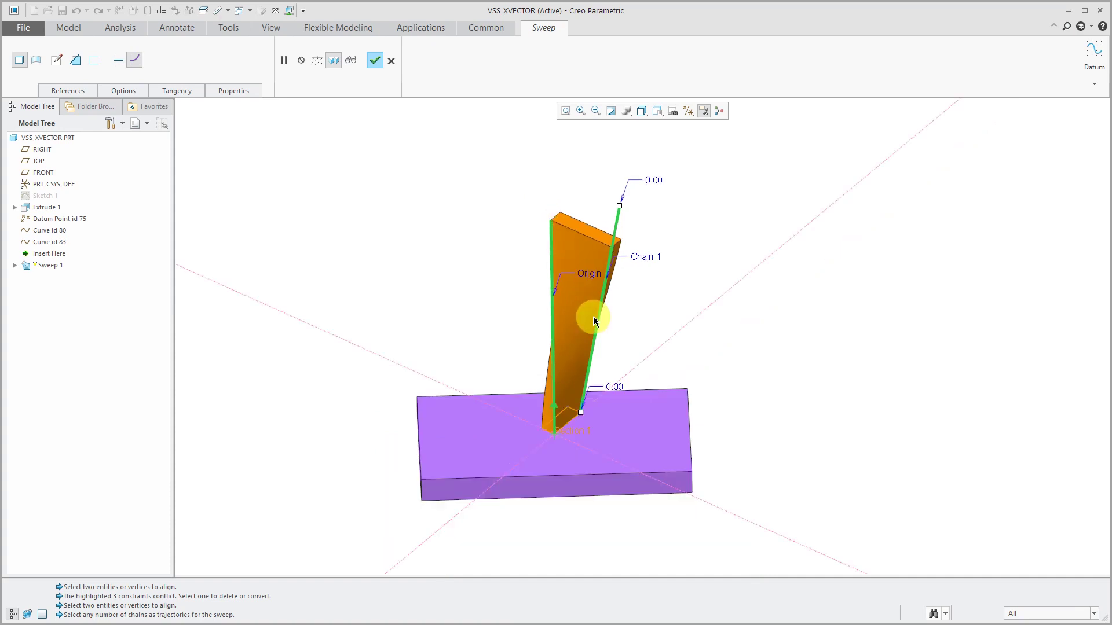
{"action": "scroll", "coordinate": [635, 312], "scroll_direction": "up", "scroll_amount": 2}
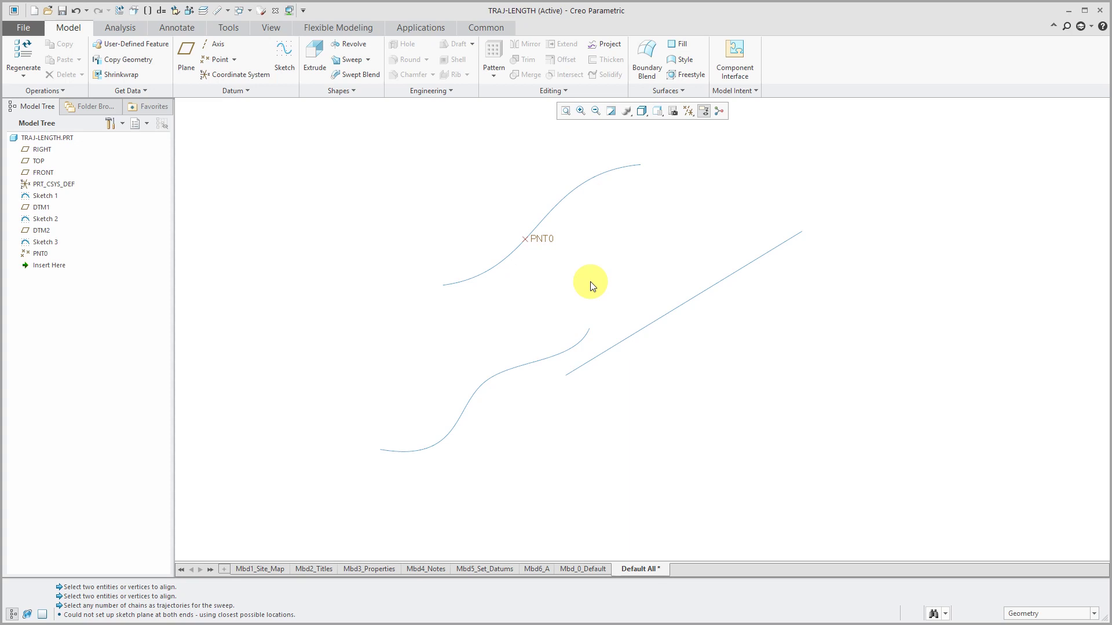
- Start a sweep and pick the upper S-shaped curve through PNT0 as the origin trajectory
{"action": "mouse_move", "coordinate": [631, 293]}
{"action": "middle_mouse_down"}
{"action": "mouse_move", "coordinate": [571, 286]}
{"action": "mouse_move", "coordinate": [627, 310]}
{"action": "mouse_move", "coordinate": [639, 295]}
{"action": "mouse_move", "coordinate": [620, 308]}
{"action": "middle_mouse_up"}
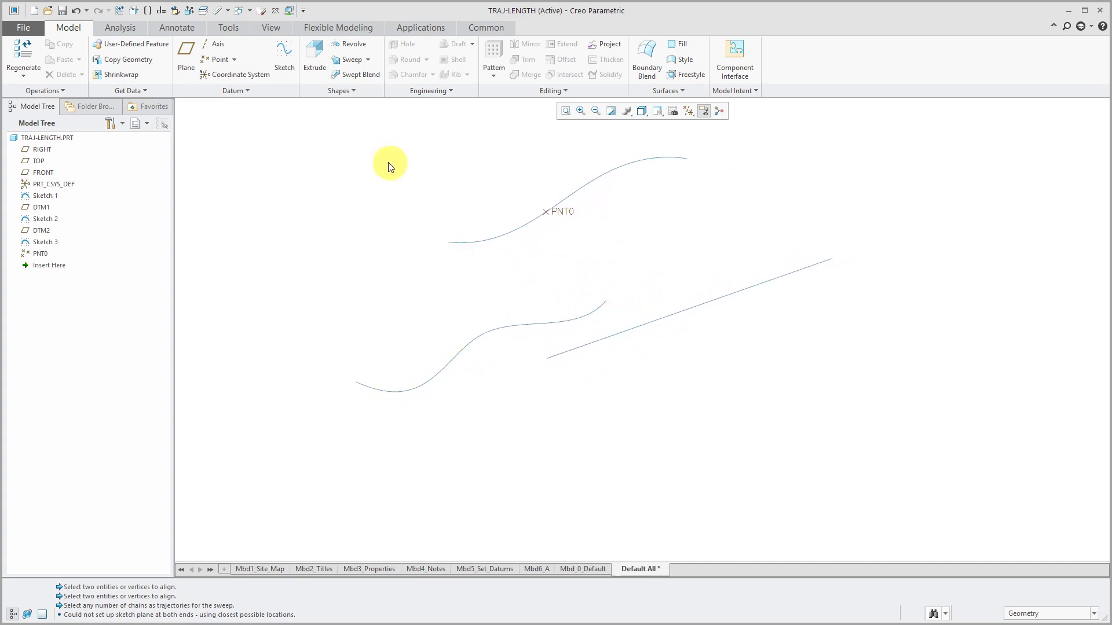
{"action": "left_click", "coordinate": [350, 60]}
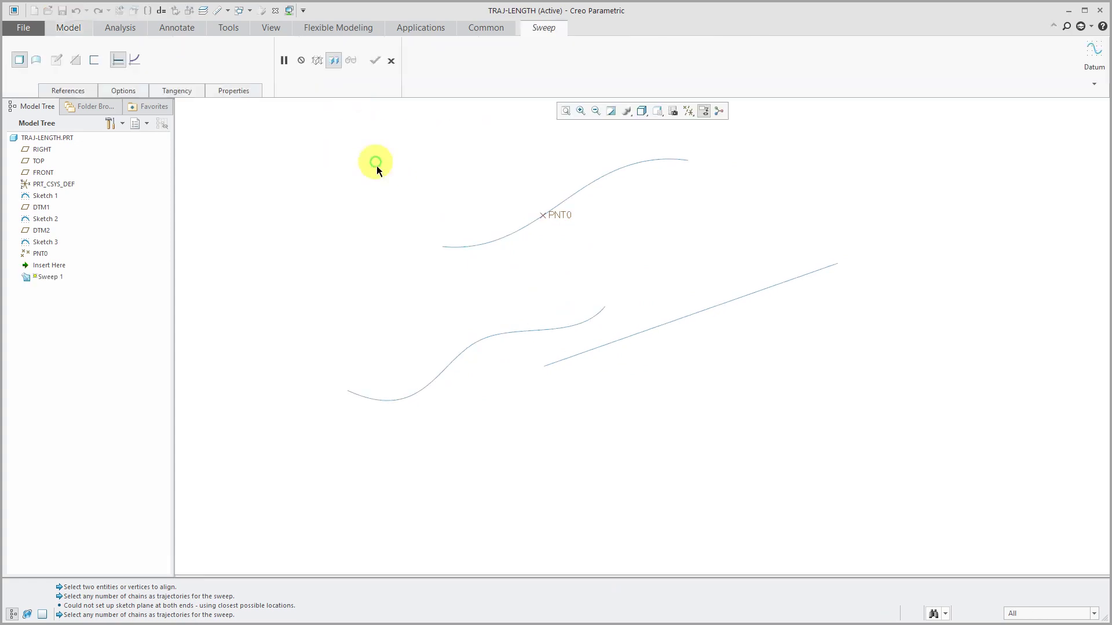
{"action": "left_click", "coordinate": [580, 189]}
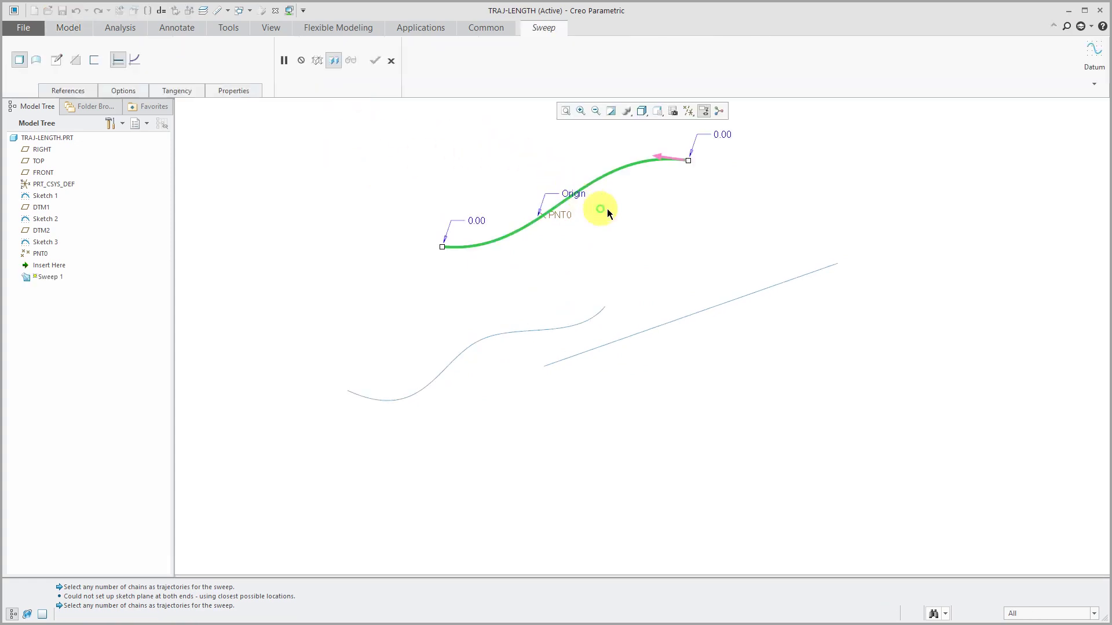
{"action": "left_click", "coordinate": [656, 154]}
{"action": "left_click", "coordinate": [473, 250]}
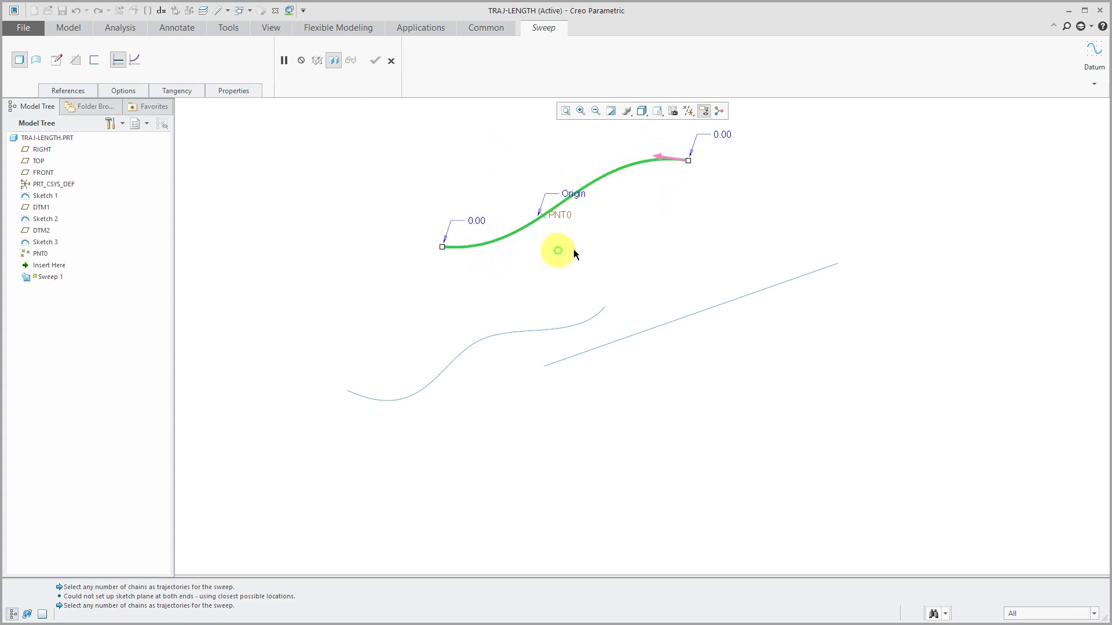
- Check the section sketch plane at the trajectory's start, quit without sketching, and flip the start point to the curve's other end
{"action": "right_click", "coordinate": [644, 243]}
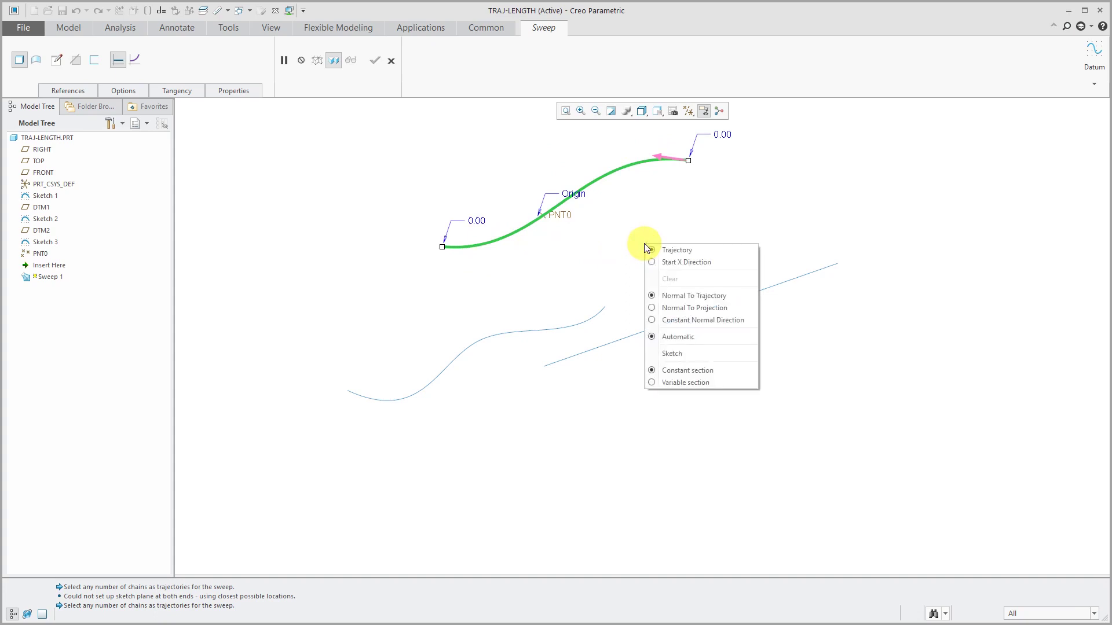
{"action": "left_click", "coordinate": [671, 354]}
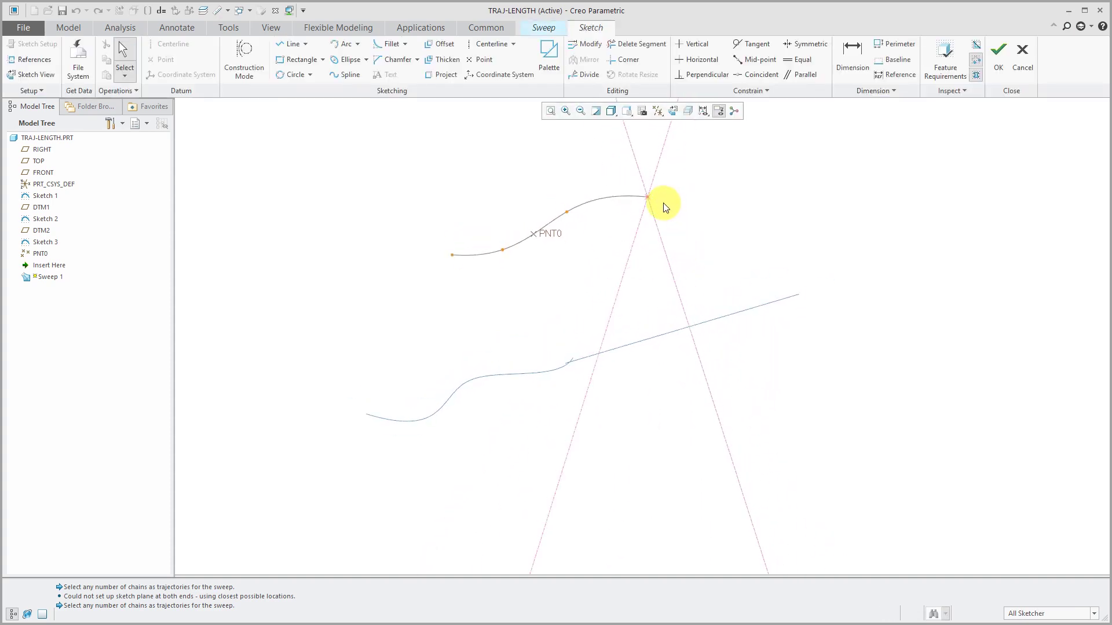
{"action": "right_click", "coordinate": [719, 224]}
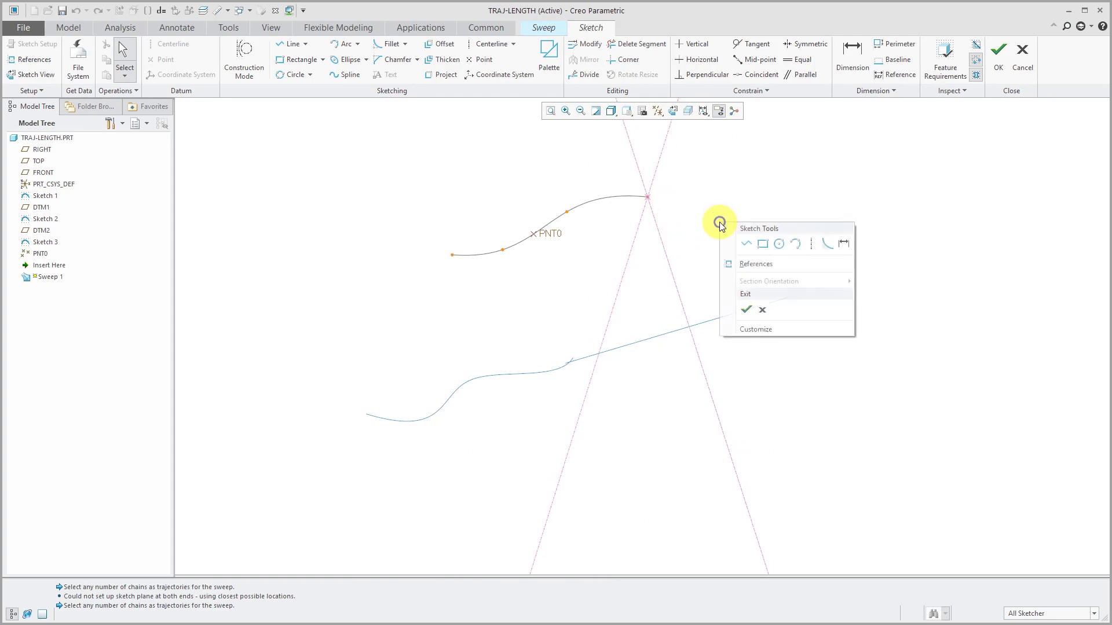
{"action": "left_click", "coordinate": [764, 311]}
{"action": "left_click", "coordinate": [593, 340]}
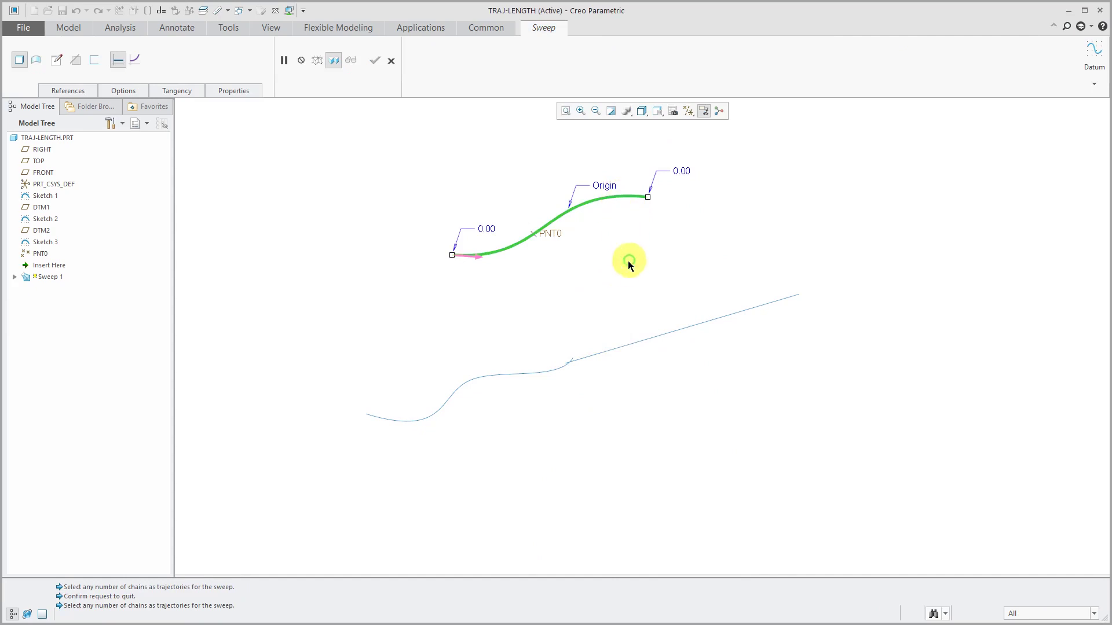
- Open the section sketch to examine the sketch plane at the flipped start point, and quit without saving
{"action": "right_click", "coordinate": [620, 268]}
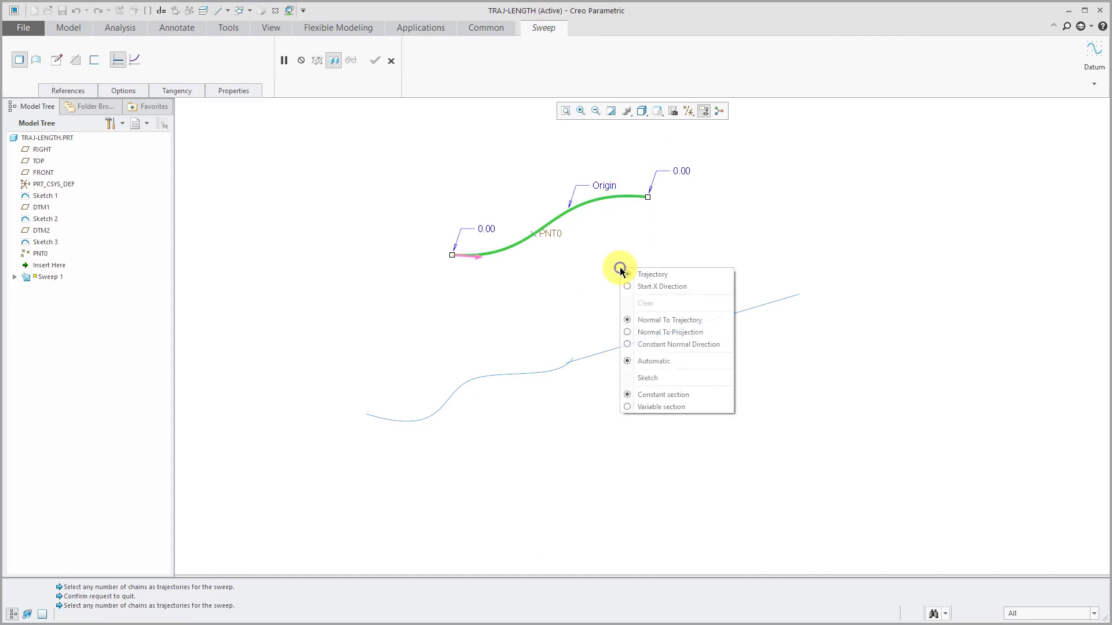
{"action": "left_click", "coordinate": [648, 378]}
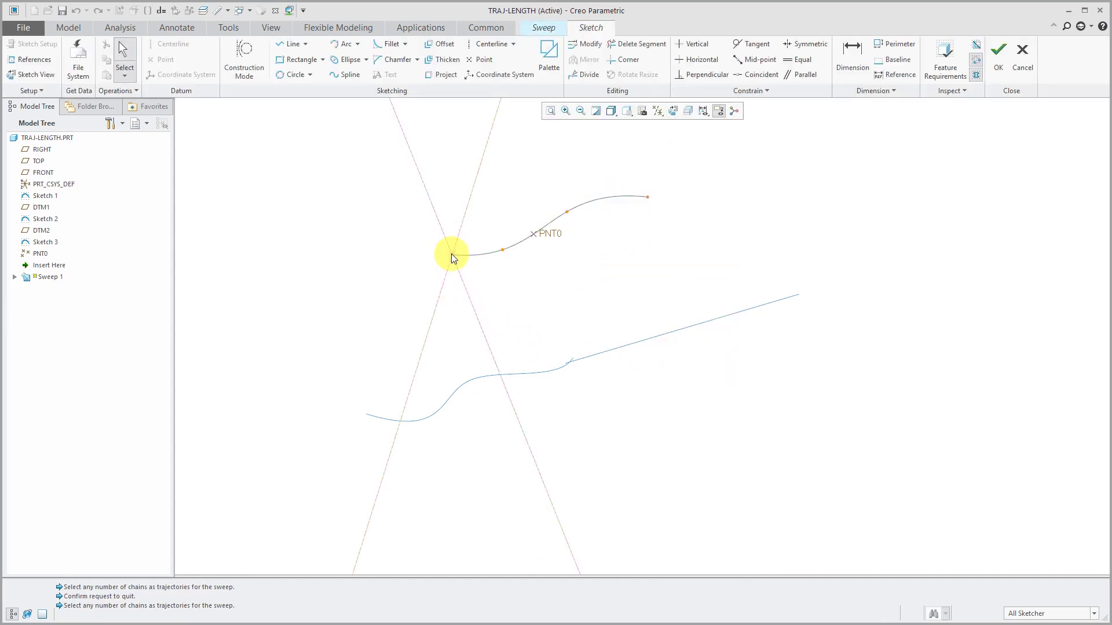
{"action": "right_click", "coordinate": [523, 273]}
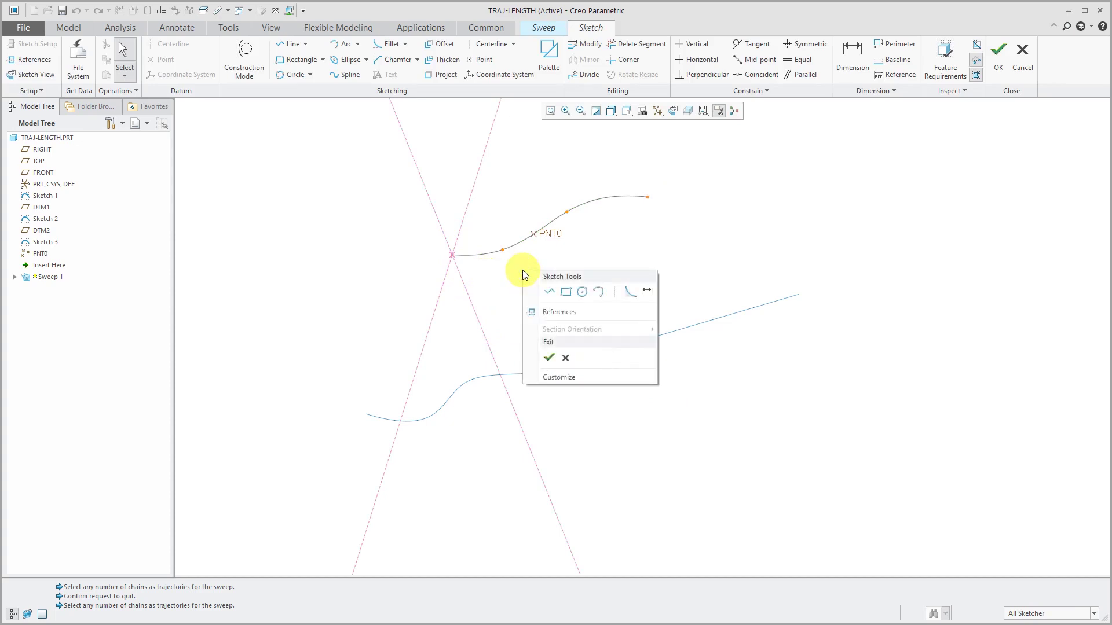
{"action": "left_click", "coordinate": [565, 357]}
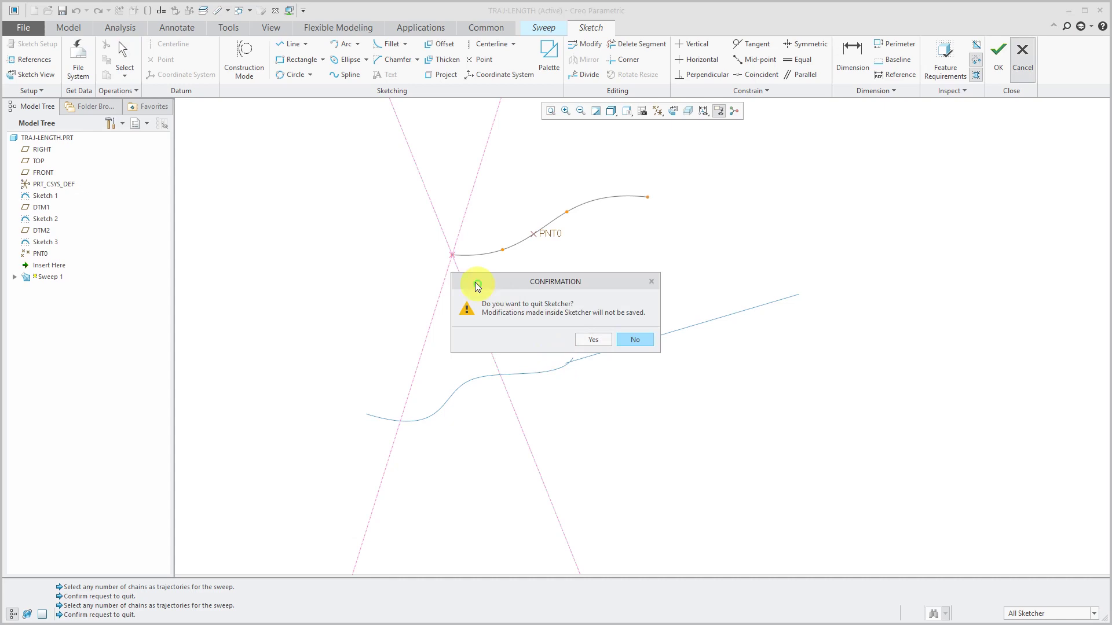
{"action": "left_click", "coordinate": [593, 339]}
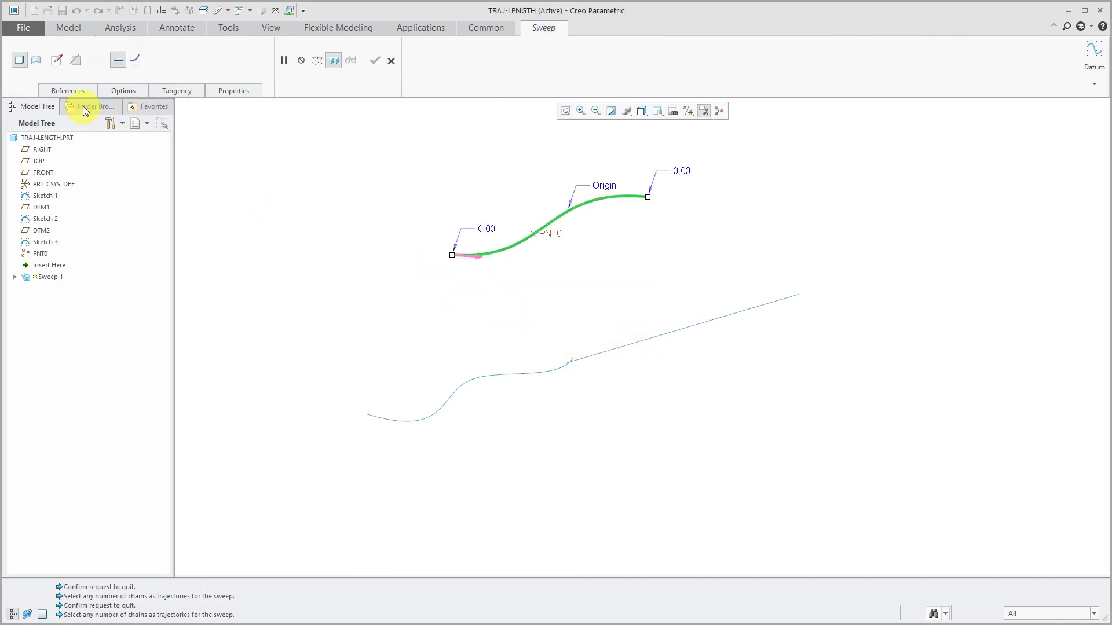
- Add the lower S-shaped curve to the sweep trajectories as Chain 1
{"action": "left_click", "coordinate": [72, 88]}
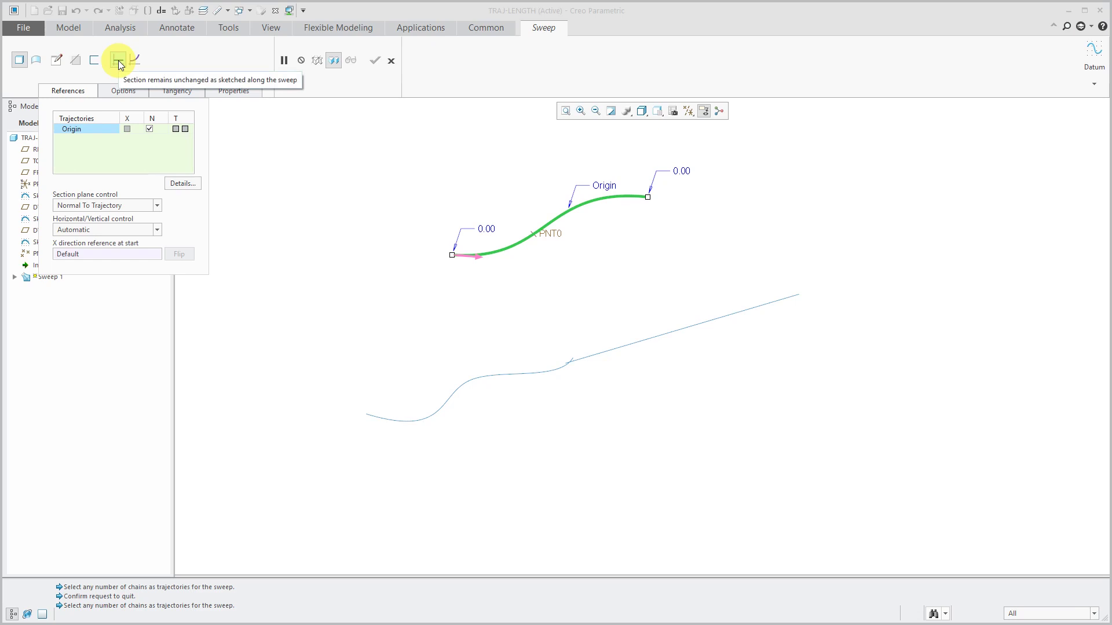
{"action": "mouse_move", "coordinate": [568, 315]}
{"action": "middle_mouse_down"}
{"action": "mouse_move", "coordinate": [541, 300]}
{"action": "mouse_move", "coordinate": [552, 303]}
{"action": "middle_mouse_up"}
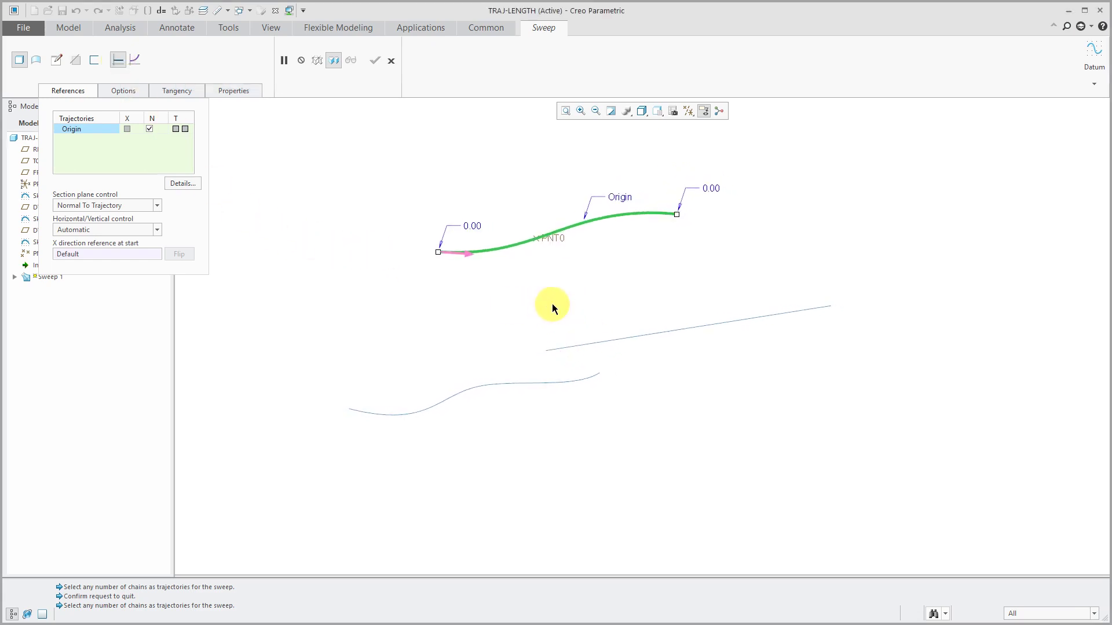
{"action": "left_click", "coordinate": [479, 389], "text": "ctrl"}
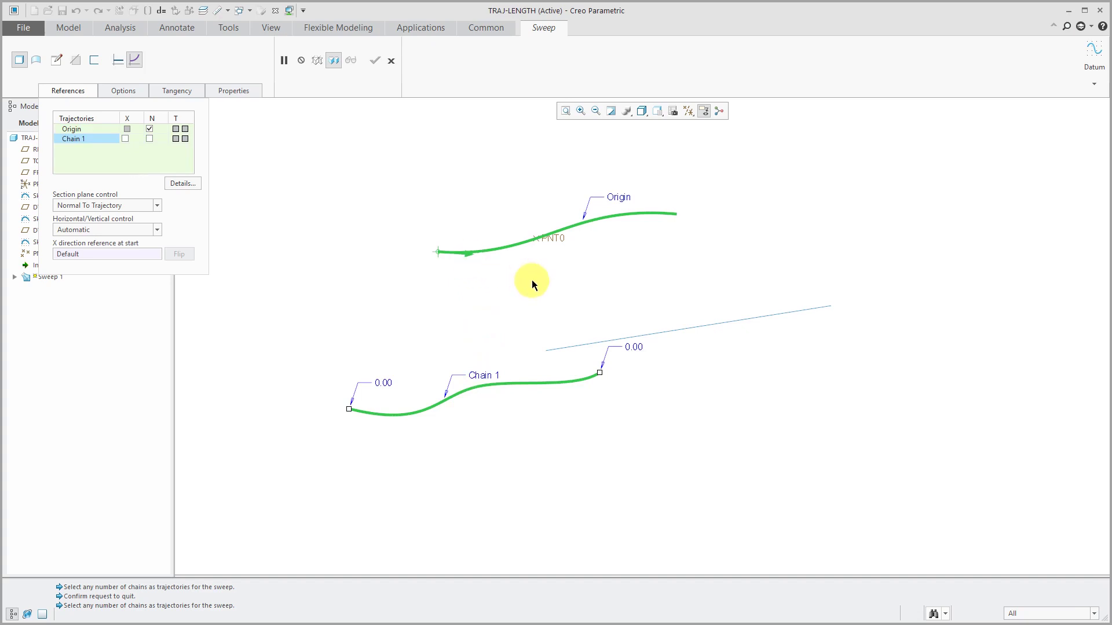
{"action": "mouse_move", "coordinate": [532, 284]}
{"action": "middle_mouse_down"}
{"action": "mouse_move", "coordinate": [479, 280]}
{"action": "mouse_move", "coordinate": [519, 286]}
{"action": "mouse_move", "coordinate": [514, 297]}
{"action": "mouse_move", "coordinate": [536, 288]}
{"action": "mouse_move", "coordinate": [544, 309]}
{"action": "mouse_move", "coordinate": [494, 276]}
{"action": "middle_mouse_up"}
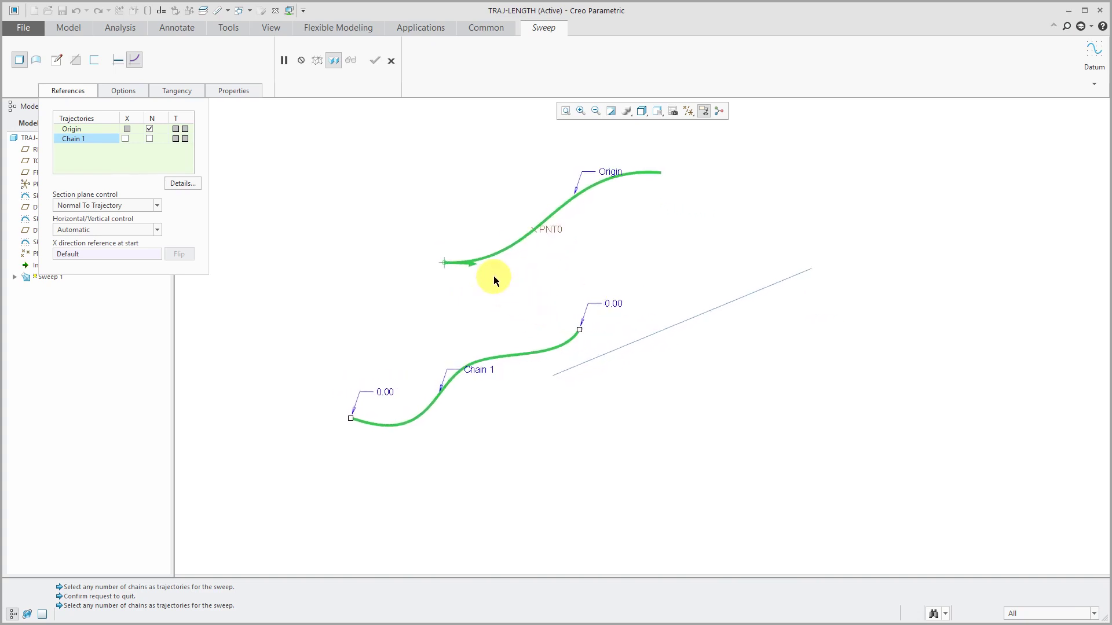
- Sketch a closed spline section through the origin trajectory's start, Chain 1's intersection point and one free point, and accept the sketch
{"action": "right_click", "coordinate": [290, 155]}
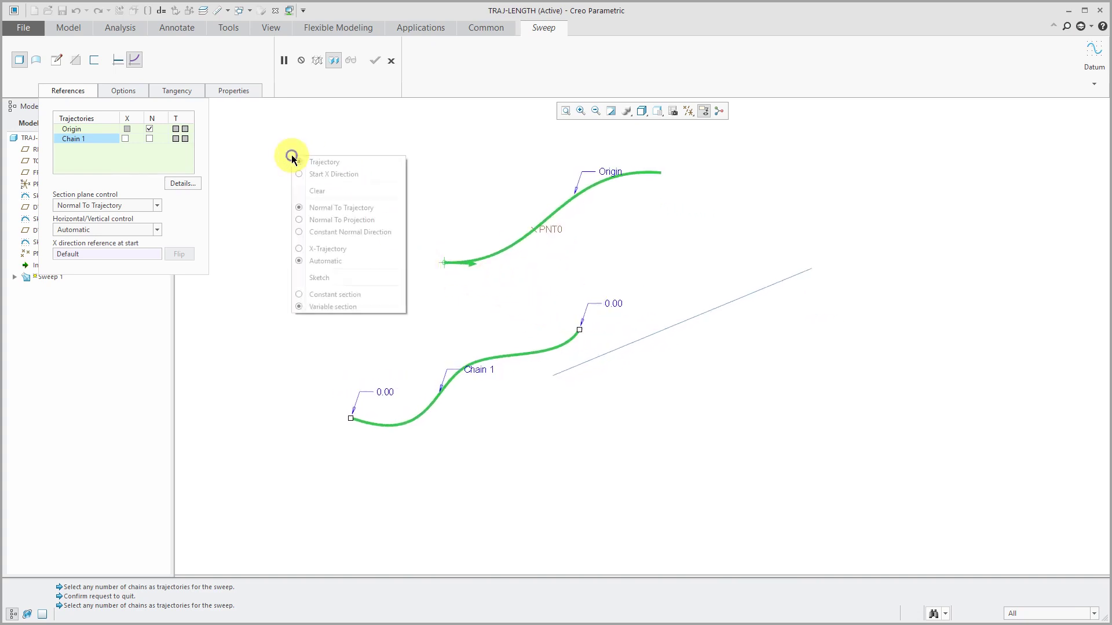
{"action": "left_click", "coordinate": [323, 279]}
{"action": "mouse_move", "coordinate": [410, 252]}
{"action": "middle_mouse_down"}
{"action": "mouse_move", "coordinate": [487, 224]}
{"action": "mouse_move", "coordinate": [516, 266]}
{"action": "mouse_move", "coordinate": [444, 268]}
{"action": "mouse_move", "coordinate": [444, 282]}
{"action": "mouse_move", "coordinate": [462, 278]}
{"action": "mouse_move", "coordinate": [457, 251]}
{"action": "mouse_move", "coordinate": [436, 278]}
{"action": "mouse_move", "coordinate": [462, 281]}
{"action": "mouse_move", "coordinate": [464, 271]}
{"action": "middle_mouse_up"}
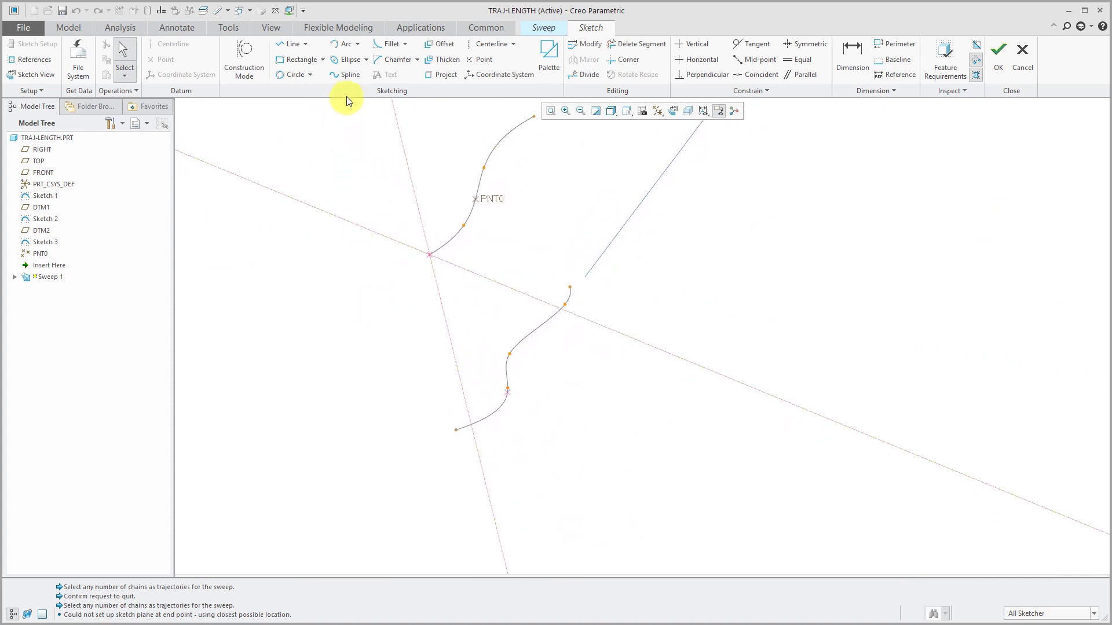
{"action": "left_click", "coordinate": [346, 76]}
{"action": "left_click", "coordinate": [429, 255]}
{"action": "scroll", "coordinate": [481, 393], "scroll_direction": "up", "scroll_amount": 2}
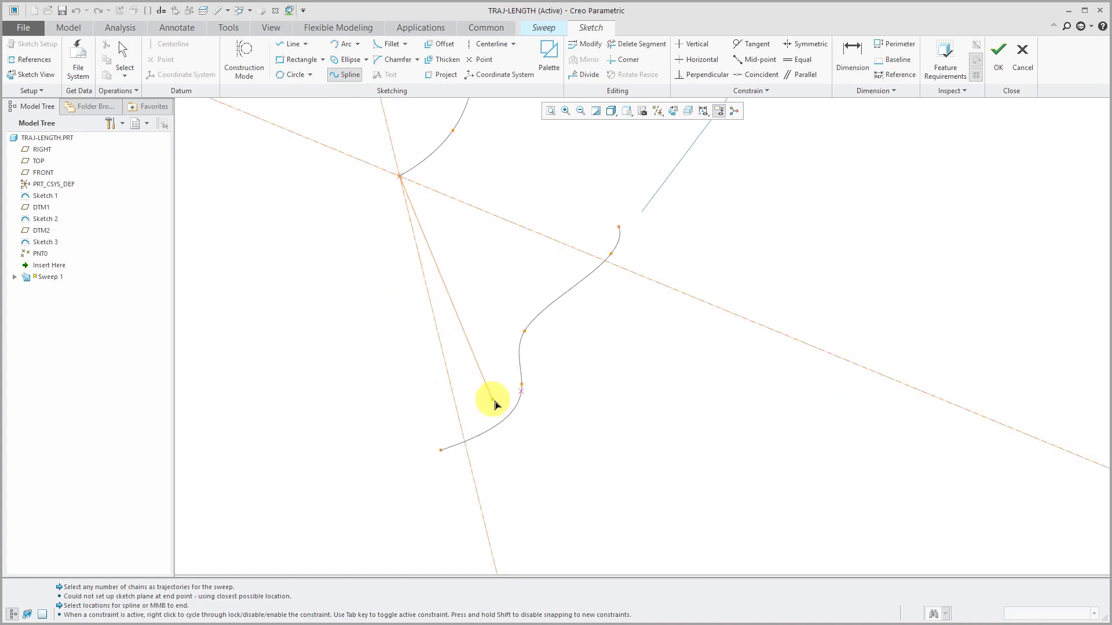
{"action": "left_click", "coordinate": [523, 393]}
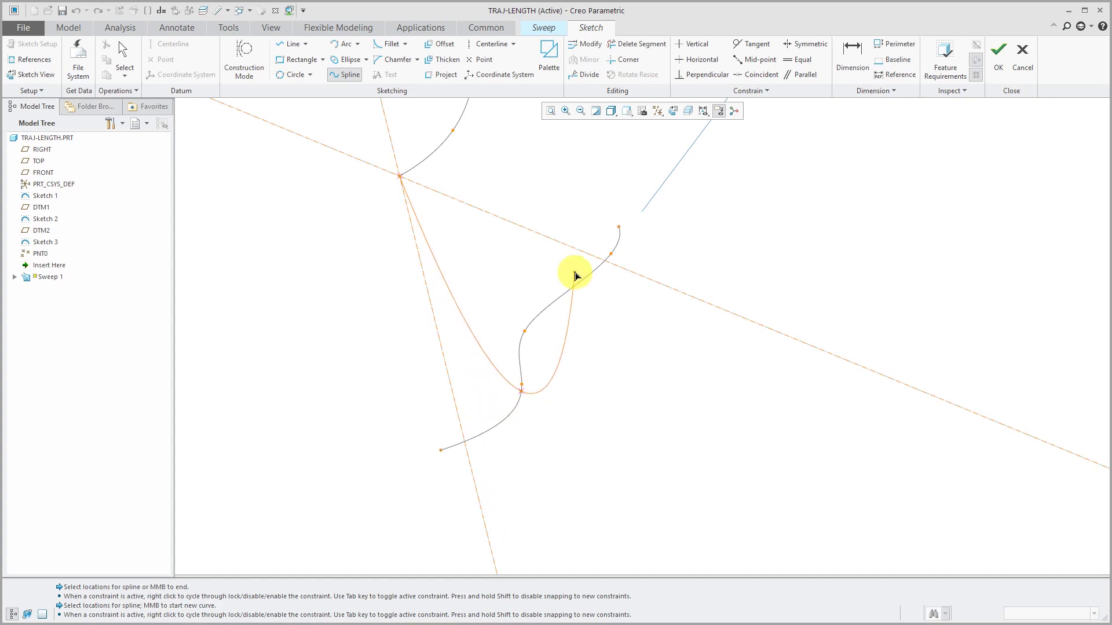
{"action": "left_click", "coordinate": [595, 222]}
{"action": "left_click", "coordinate": [400, 176]}
{"action": "middle_click", "coordinate": [728, 261]}
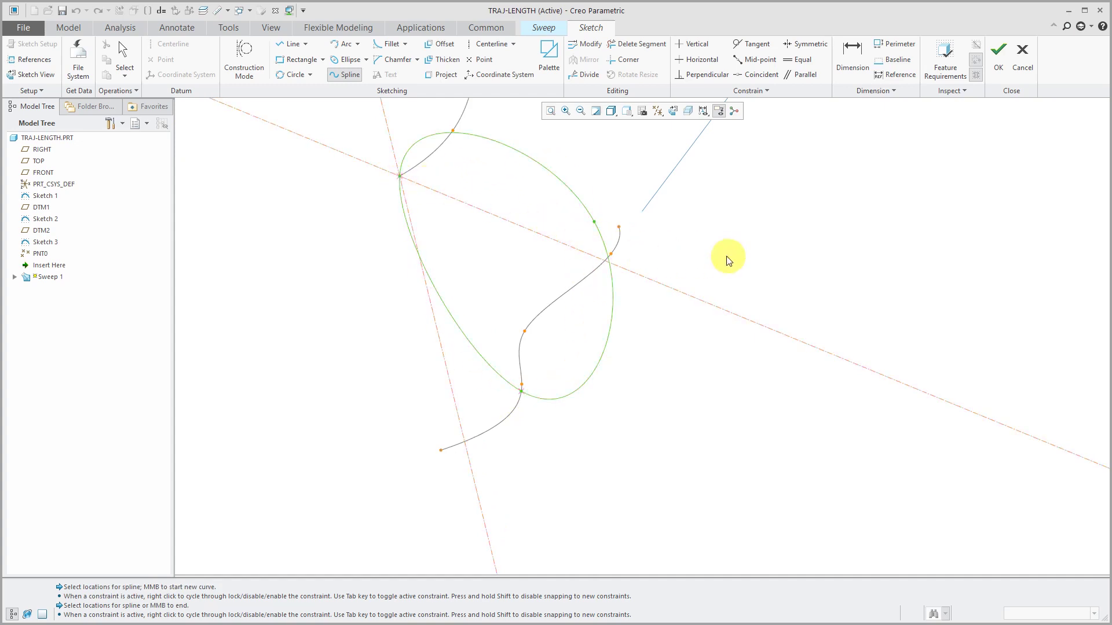
{"action": "scroll", "coordinate": [492, 341], "scroll_direction": "down", "scroll_amount": 2}
{"action": "left_click", "coordinate": [1005, 73]}
- Examine the sweep preview from several angles to see how far it extends along both trajectories
{"action": "mouse_move", "coordinate": [529, 335]}
{"action": "middle_mouse_down"}
{"action": "mouse_move", "coordinate": [480, 320]}
{"action": "mouse_move", "coordinate": [494, 315]}
{"action": "mouse_move", "coordinate": [459, 331]}
{"action": "mouse_move", "coordinate": [479, 335]}
{"action": "mouse_move", "coordinate": [585, 248]}
{"action": "mouse_move", "coordinate": [562, 293]}
{"action": "mouse_move", "coordinate": [589, 296]}
{"action": "mouse_move", "coordinate": [569, 295]}
{"action": "middle_mouse_up"}
{"action": "left_click", "coordinate": [652, 377]}
{"action": "mouse_move", "coordinate": [651, 377]}
{"action": "middle_mouse_down"}
{"action": "mouse_move", "coordinate": [633, 373]}
{"action": "mouse_move", "coordinate": [645, 380]}
{"action": "mouse_move", "coordinate": [600, 401]}
{"action": "mouse_move", "coordinate": [603, 417]}
{"action": "middle_mouse_up"}
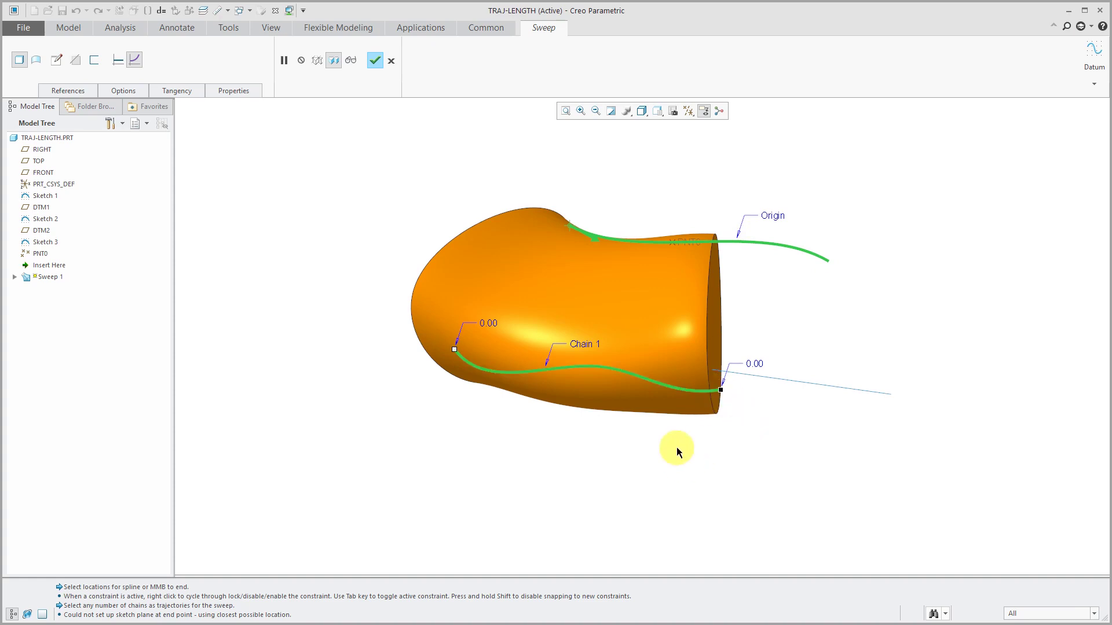
{"action": "mouse_move", "coordinate": [677, 447]}
{"action": "middle_mouse_down"}
{"action": "mouse_move", "coordinate": [718, 404]}
{"action": "mouse_move", "coordinate": [757, 412]}
{"action": "mouse_move", "coordinate": [741, 434]}
{"action": "middle_mouse_up"}
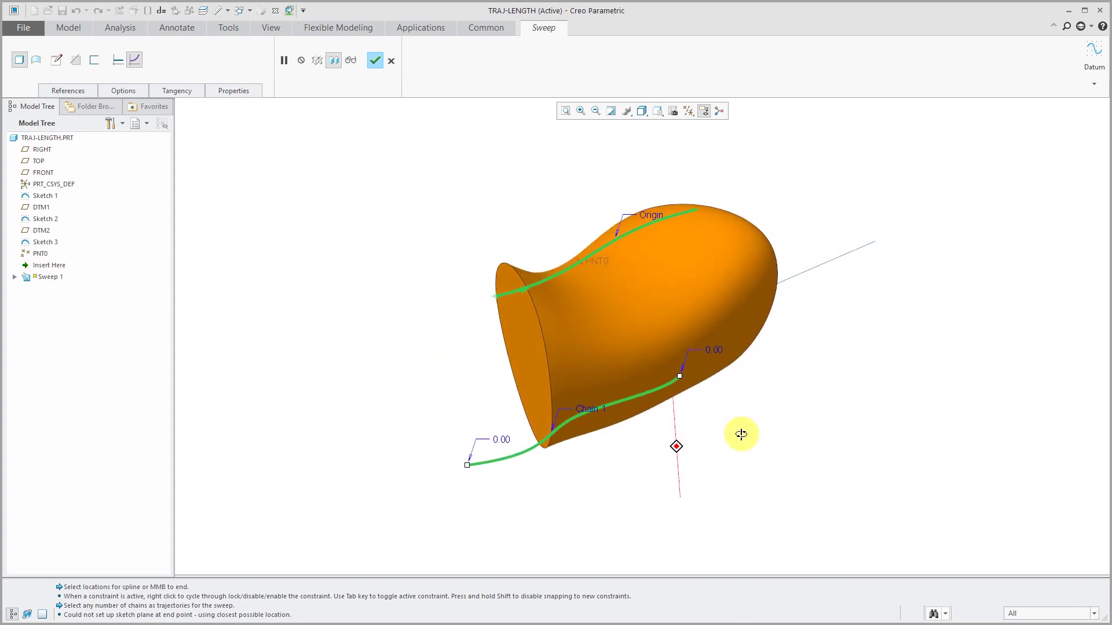
- Add the straight line as Chain 2 and inspect the sweep's extent along the three trajectories
{"action": "left_click", "coordinate": [67, 90]}
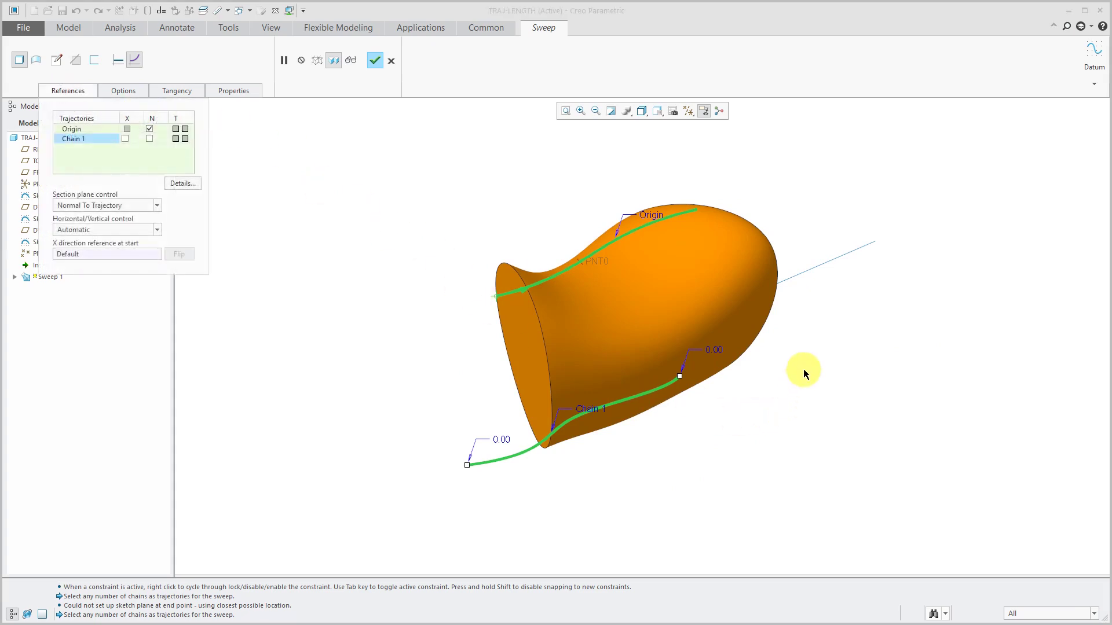
{"action": "left_click", "coordinate": [824, 263], "text": "ctrl"}
{"action": "mouse_move", "coordinate": [811, 292]}
{"action": "middle_mouse_down"}
{"action": "mouse_move", "coordinate": [757, 348]}
{"action": "mouse_move", "coordinate": [712, 348]}
{"action": "mouse_move", "coordinate": [731, 343]}
{"action": "mouse_move", "coordinate": [726, 368]}
{"action": "middle_mouse_up"}
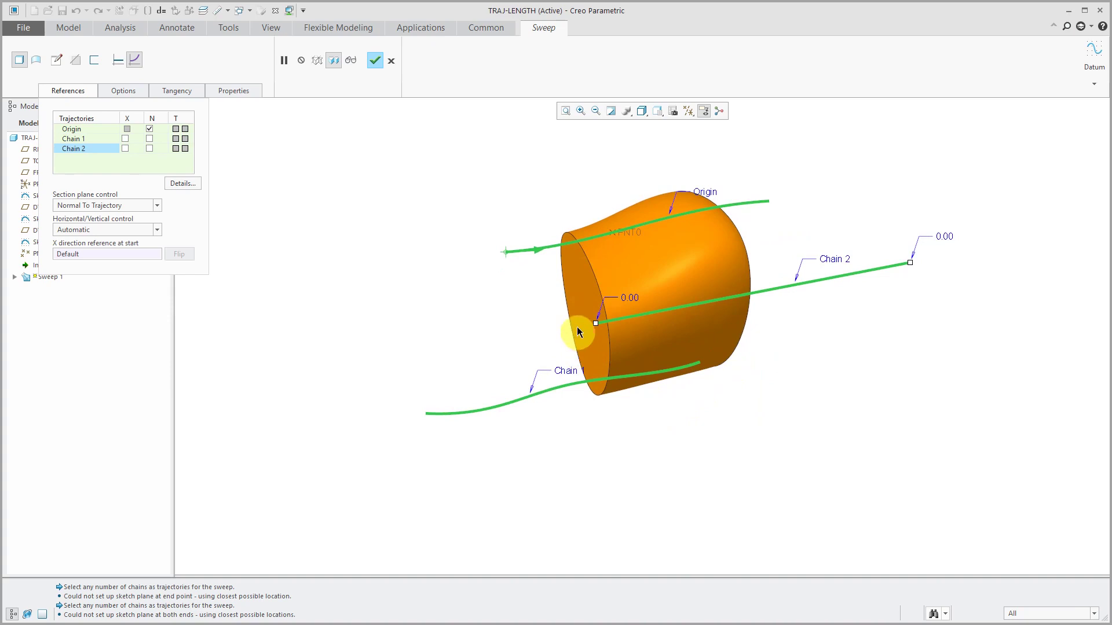
{"action": "middle_click_drag", "start_coordinate": [620, 329], "coordinate": [616, 314]}
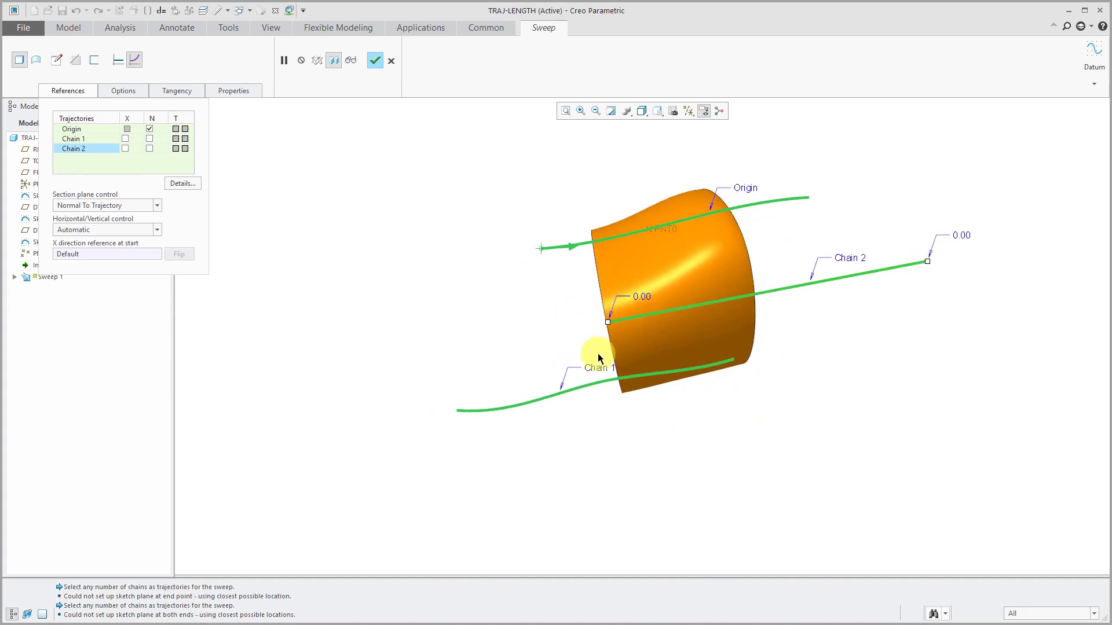
{"action": "mouse_move", "coordinate": [605, 354]}
{"action": "middle_mouse_down"}
{"action": "mouse_move", "coordinate": [648, 346]}
{"action": "mouse_move", "coordinate": [603, 348]}
{"action": "middle_mouse_up"}
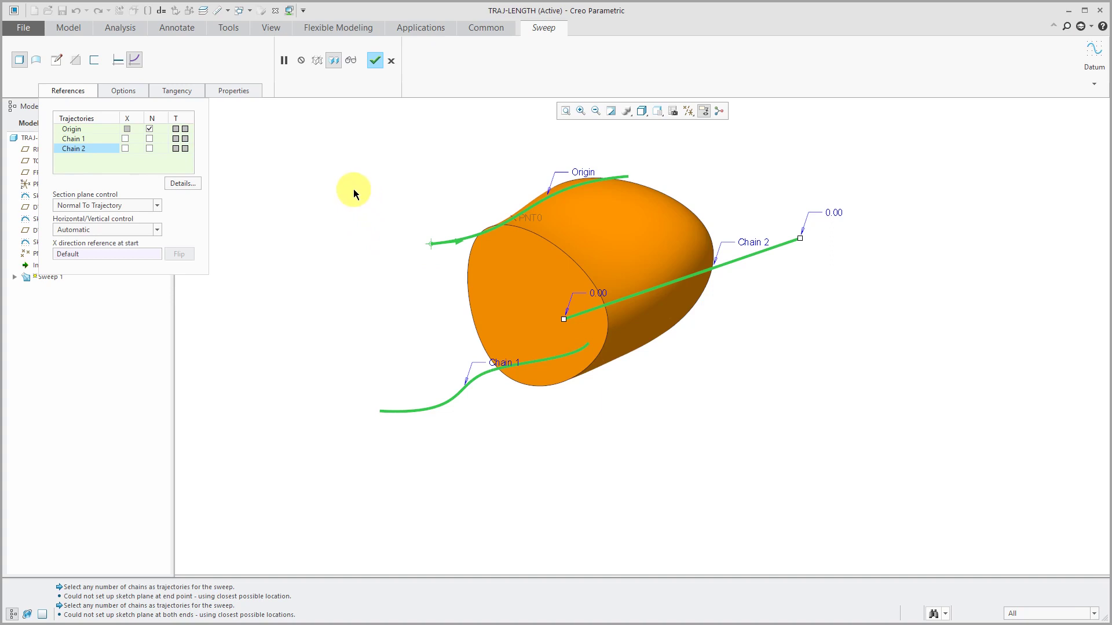
- Reopen the section sketch and make the spline's free point coincident with Chain 2's point on the sketch plane
{"action": "left_click", "coordinate": [115, 90]}
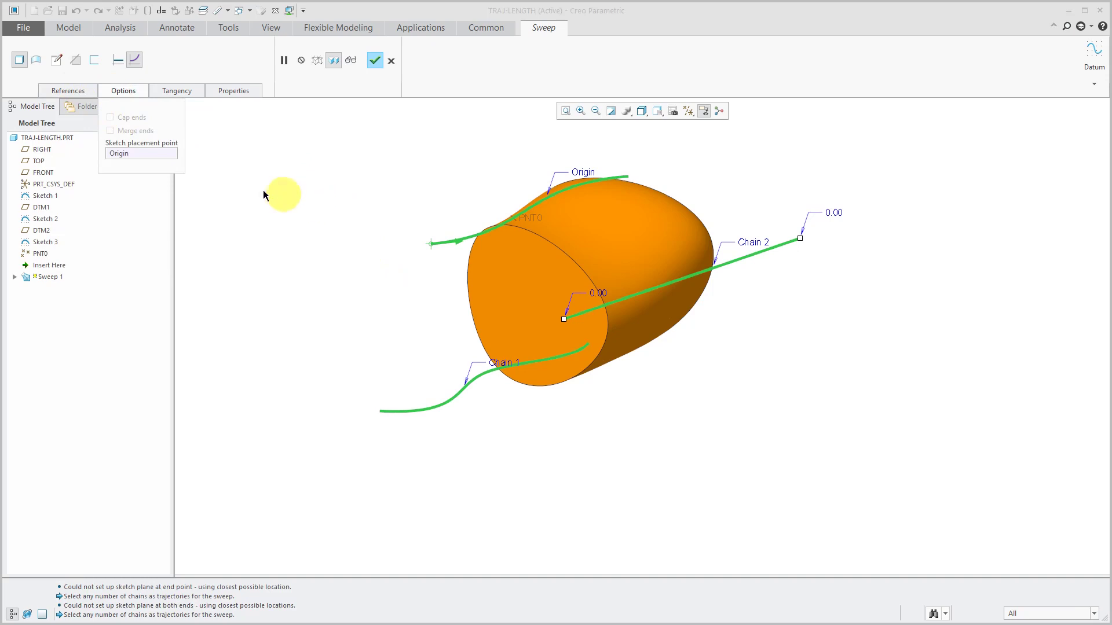
{"action": "right_click", "coordinate": [312, 172]}
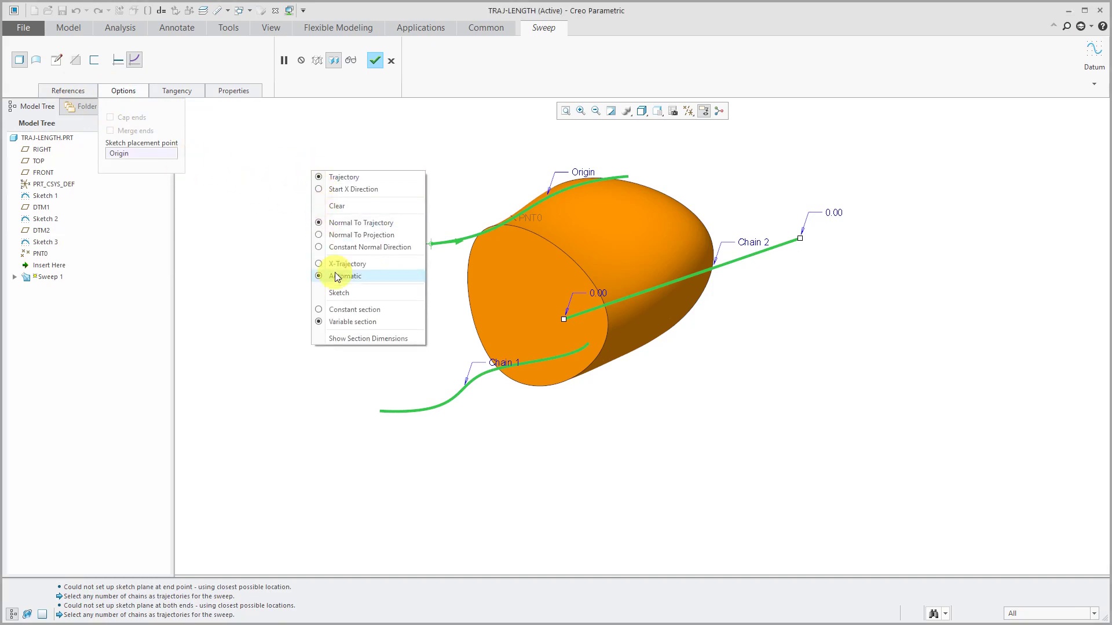
{"action": "left_click", "coordinate": [342, 292]}
{"action": "middle_click_drag", "start_coordinate": [468, 300], "coordinate": [526, 301]}
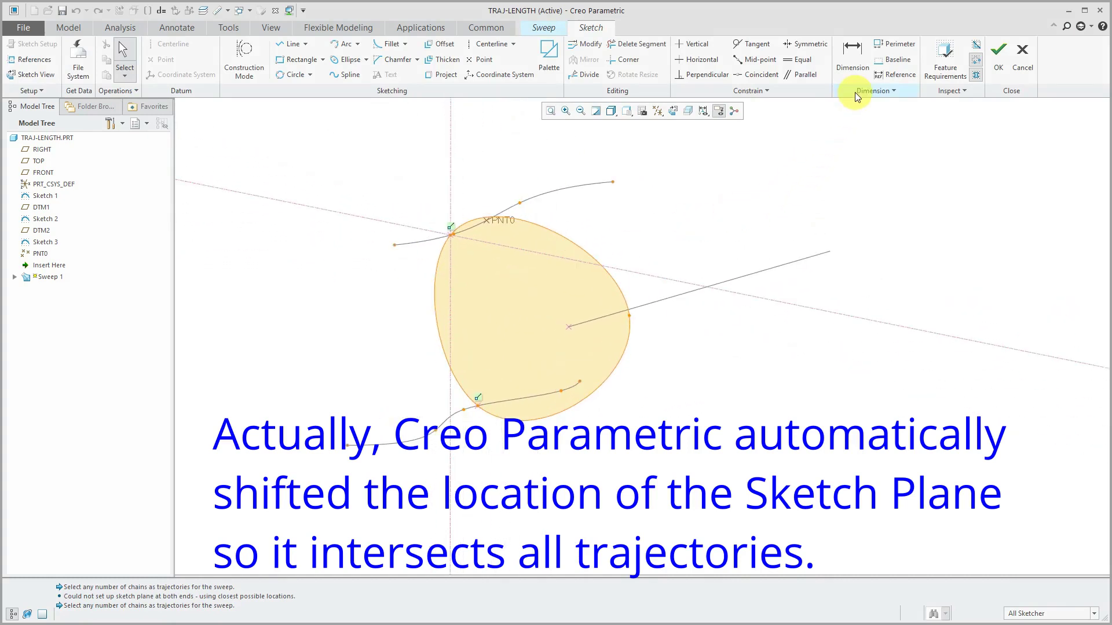
{"action": "left_click", "coordinate": [759, 78]}
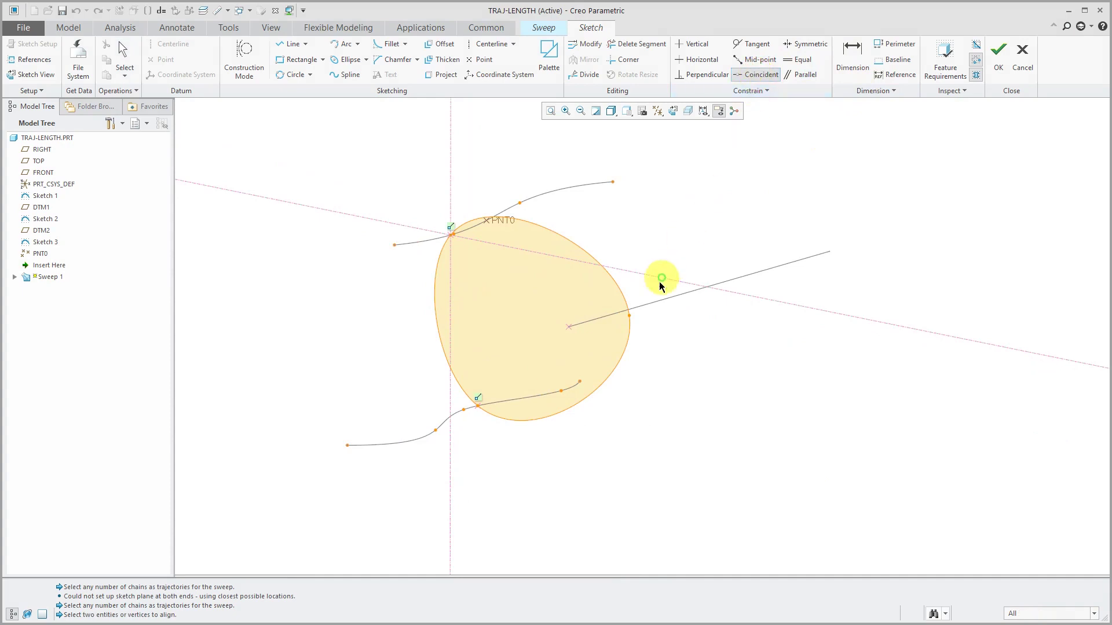
{"action": "left_click", "coordinate": [630, 316]}
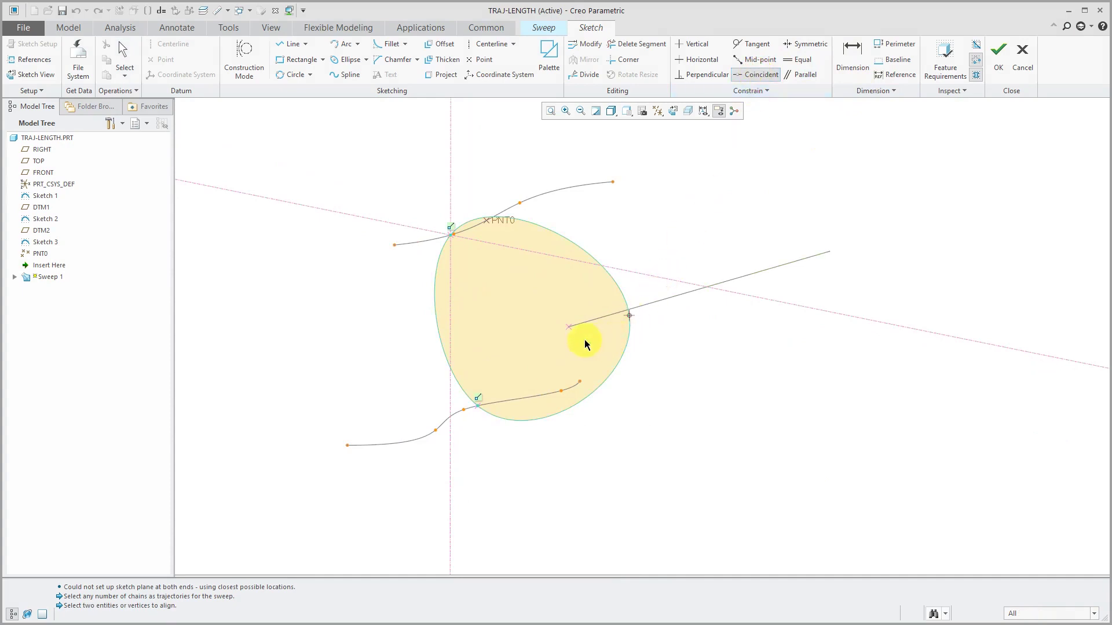
{"action": "left_click", "coordinate": [570, 330]}
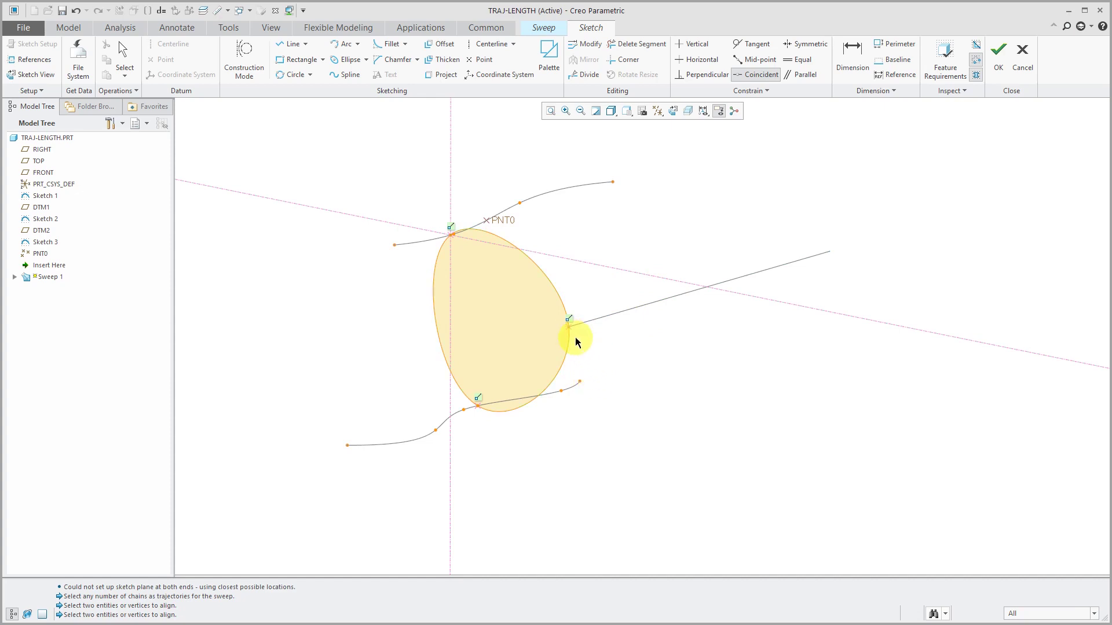
{"action": "left_click", "coordinate": [565, 350]}
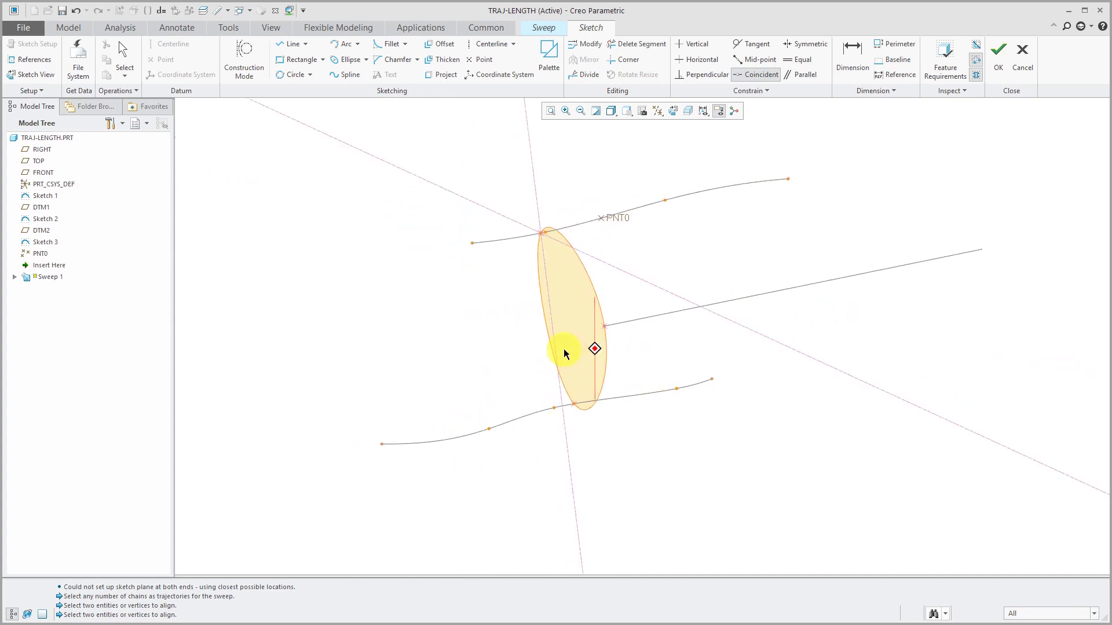
- Accept the section sketch and set the sweep's sketch placement point to datum point PNT0 on the origin trajectory
{"action": "left_click", "coordinate": [998, 53]}
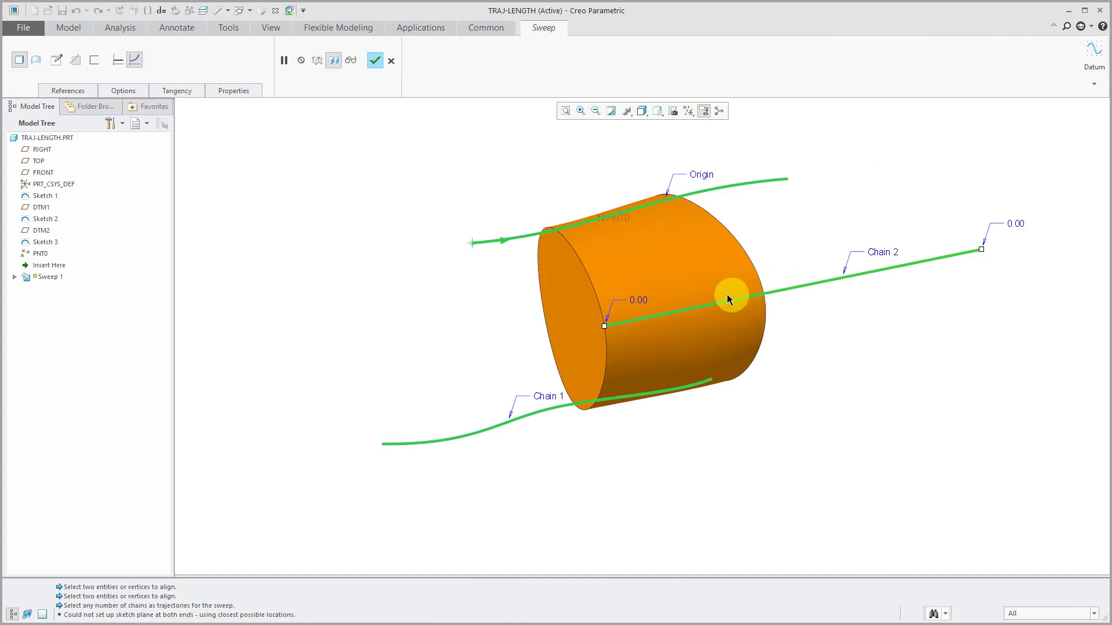
{"action": "mouse_move", "coordinate": [694, 287]}
{"action": "middle_mouse_down"}
{"action": "mouse_move", "coordinate": [747, 278]}
{"action": "mouse_move", "coordinate": [695, 281]}
{"action": "mouse_move", "coordinate": [672, 300]}
{"action": "mouse_move", "coordinate": [701, 311]}
{"action": "mouse_move", "coordinate": [732, 283]}
{"action": "mouse_move", "coordinate": [707, 304]}
{"action": "middle_mouse_up"}
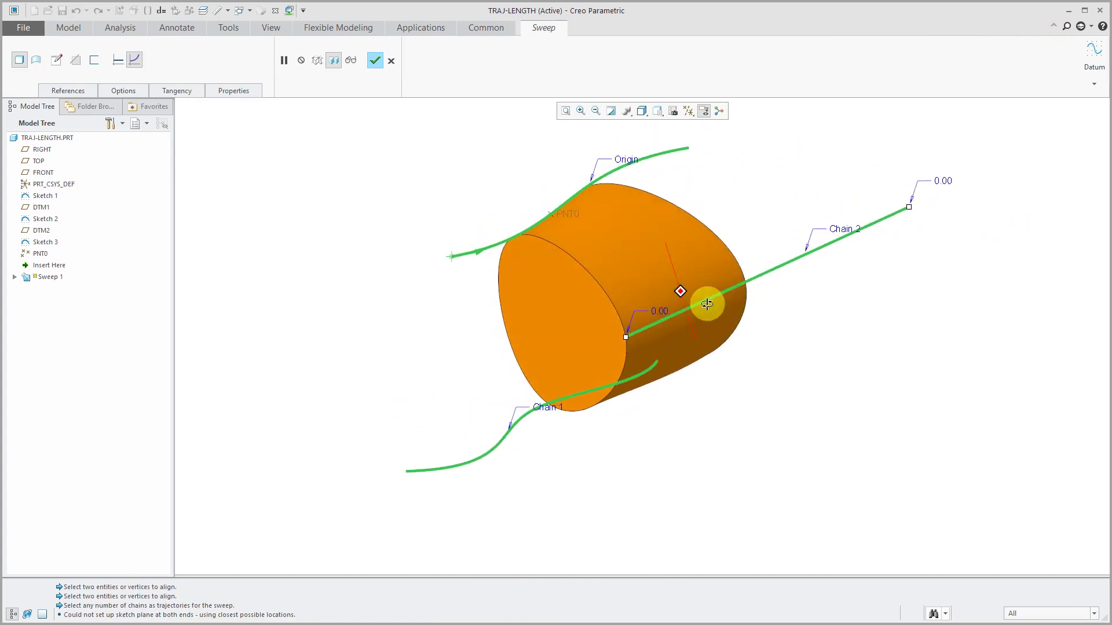
{"action": "left_click", "coordinate": [121, 90]}
{"action": "left_click", "coordinate": [126, 156]}
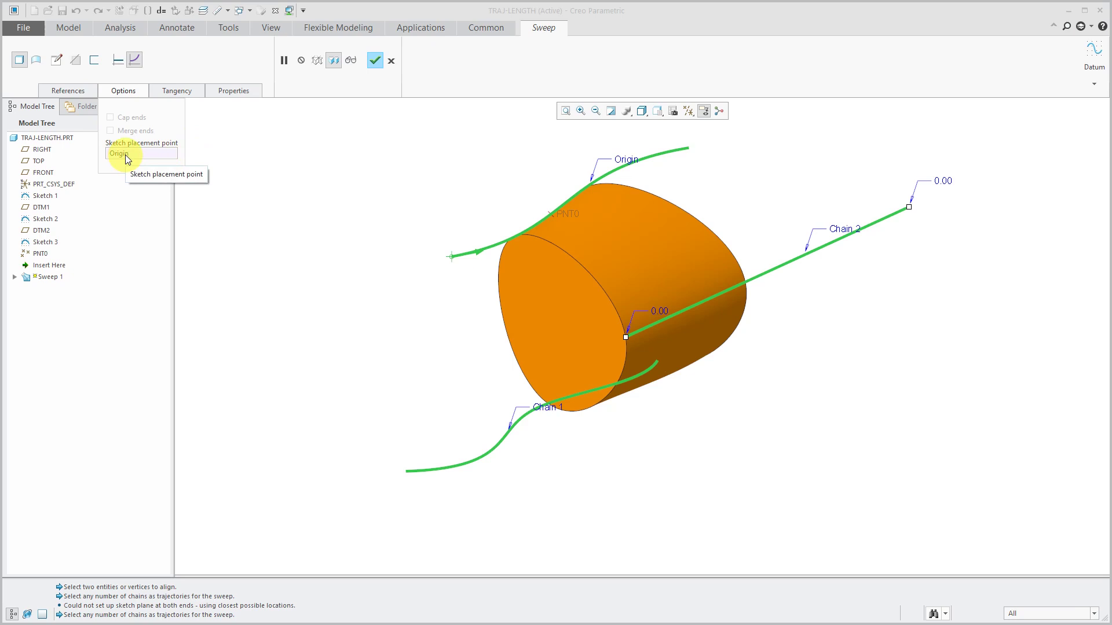
{"action": "left_click", "coordinate": [125, 155]}
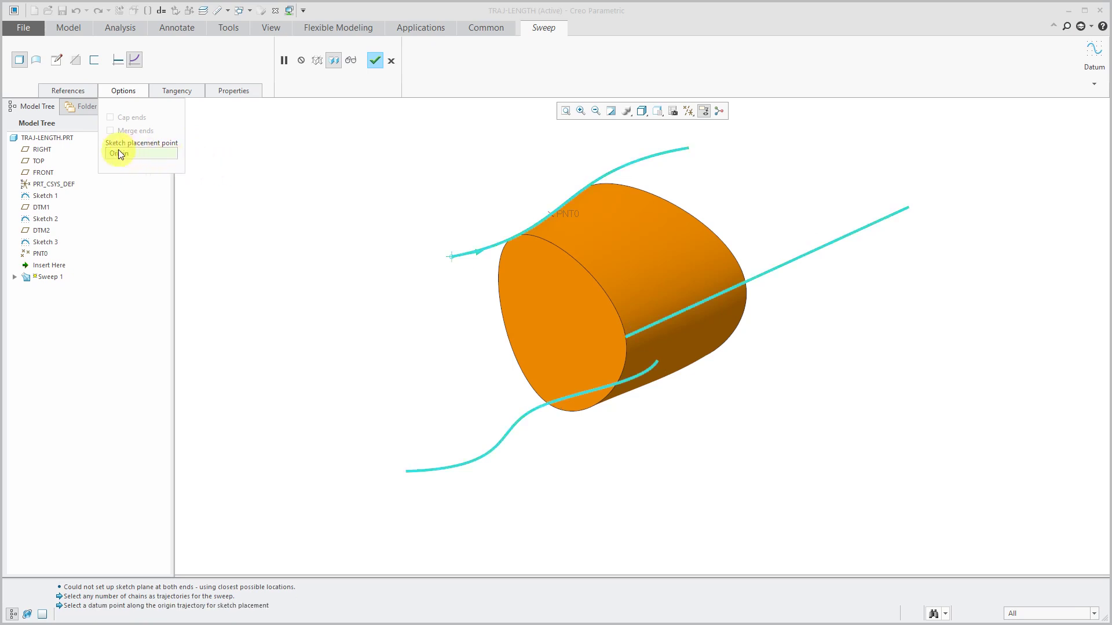
{"action": "left_click", "coordinate": [571, 212]}
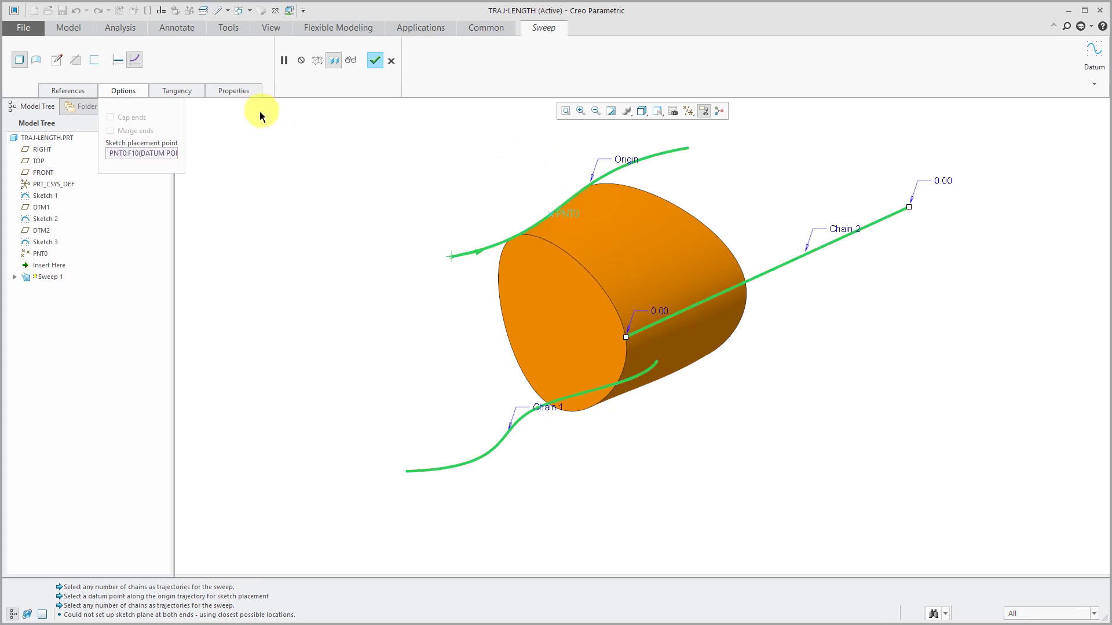
- Reopen the section sketch and examine where its plane and spline points lie on the three trajectories
{"action": "right_click", "coordinate": [256, 134]}
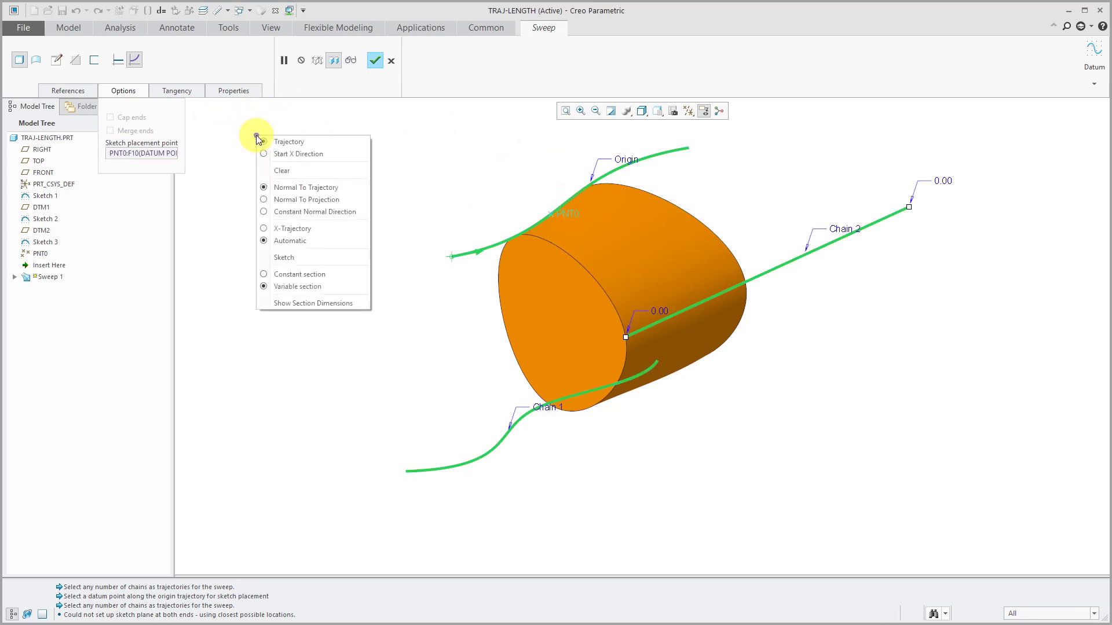
{"action": "left_click", "coordinate": [290, 263]}
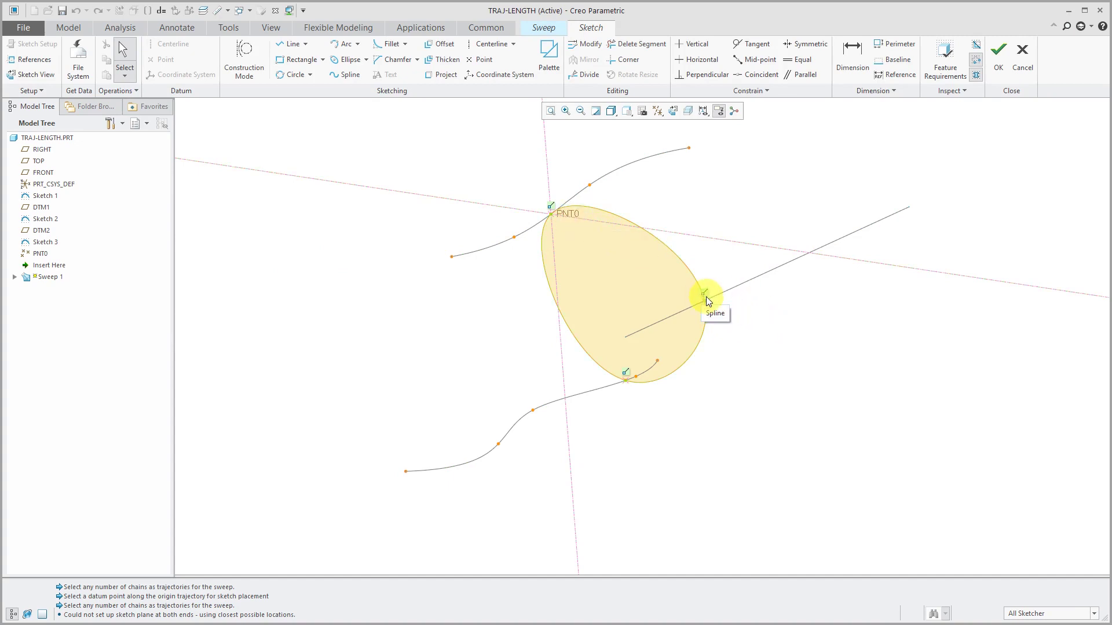
{"action": "mouse_move", "coordinate": [703, 385]}
{"action": "middle_mouse_down"}
{"action": "mouse_move", "coordinate": [638, 395]}
{"action": "mouse_move", "coordinate": [702, 384]}
{"action": "middle_mouse_up"}
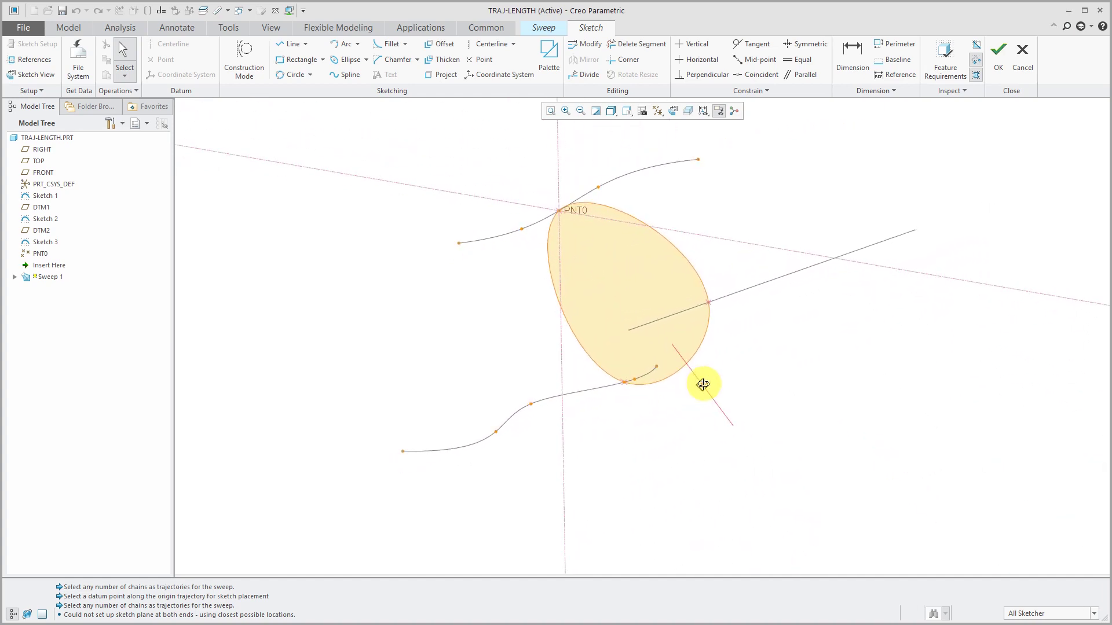